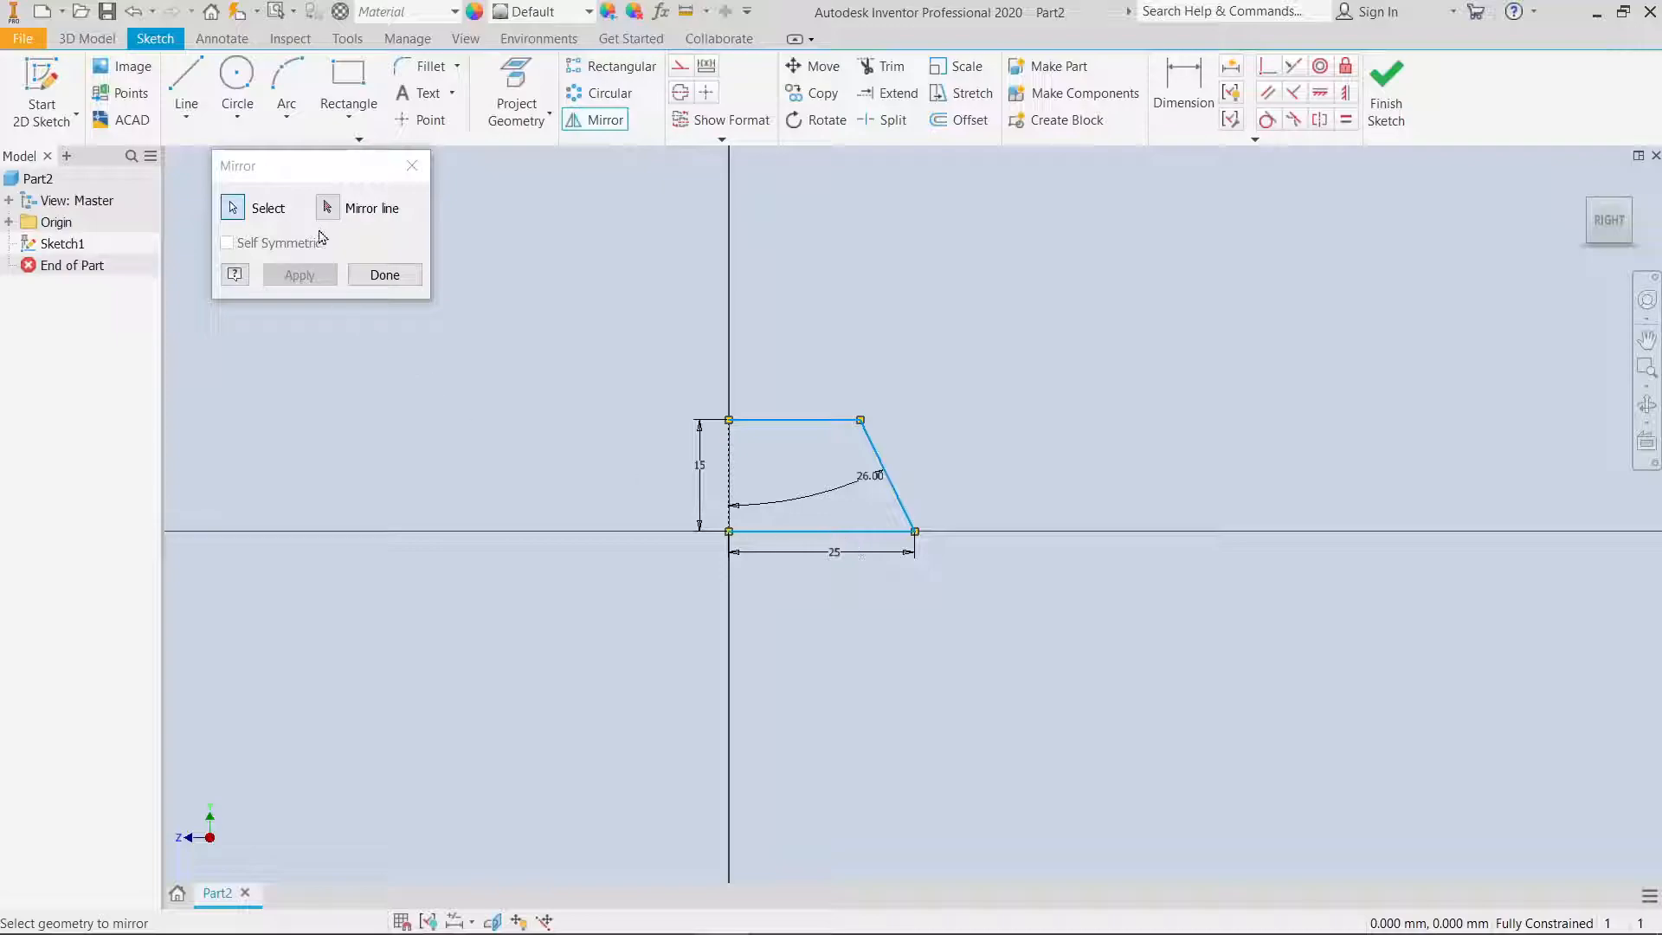
# Step: Mirror the half-profile lines about the vertical construction line and finish the sketch
pyautogui.click(727, 459)
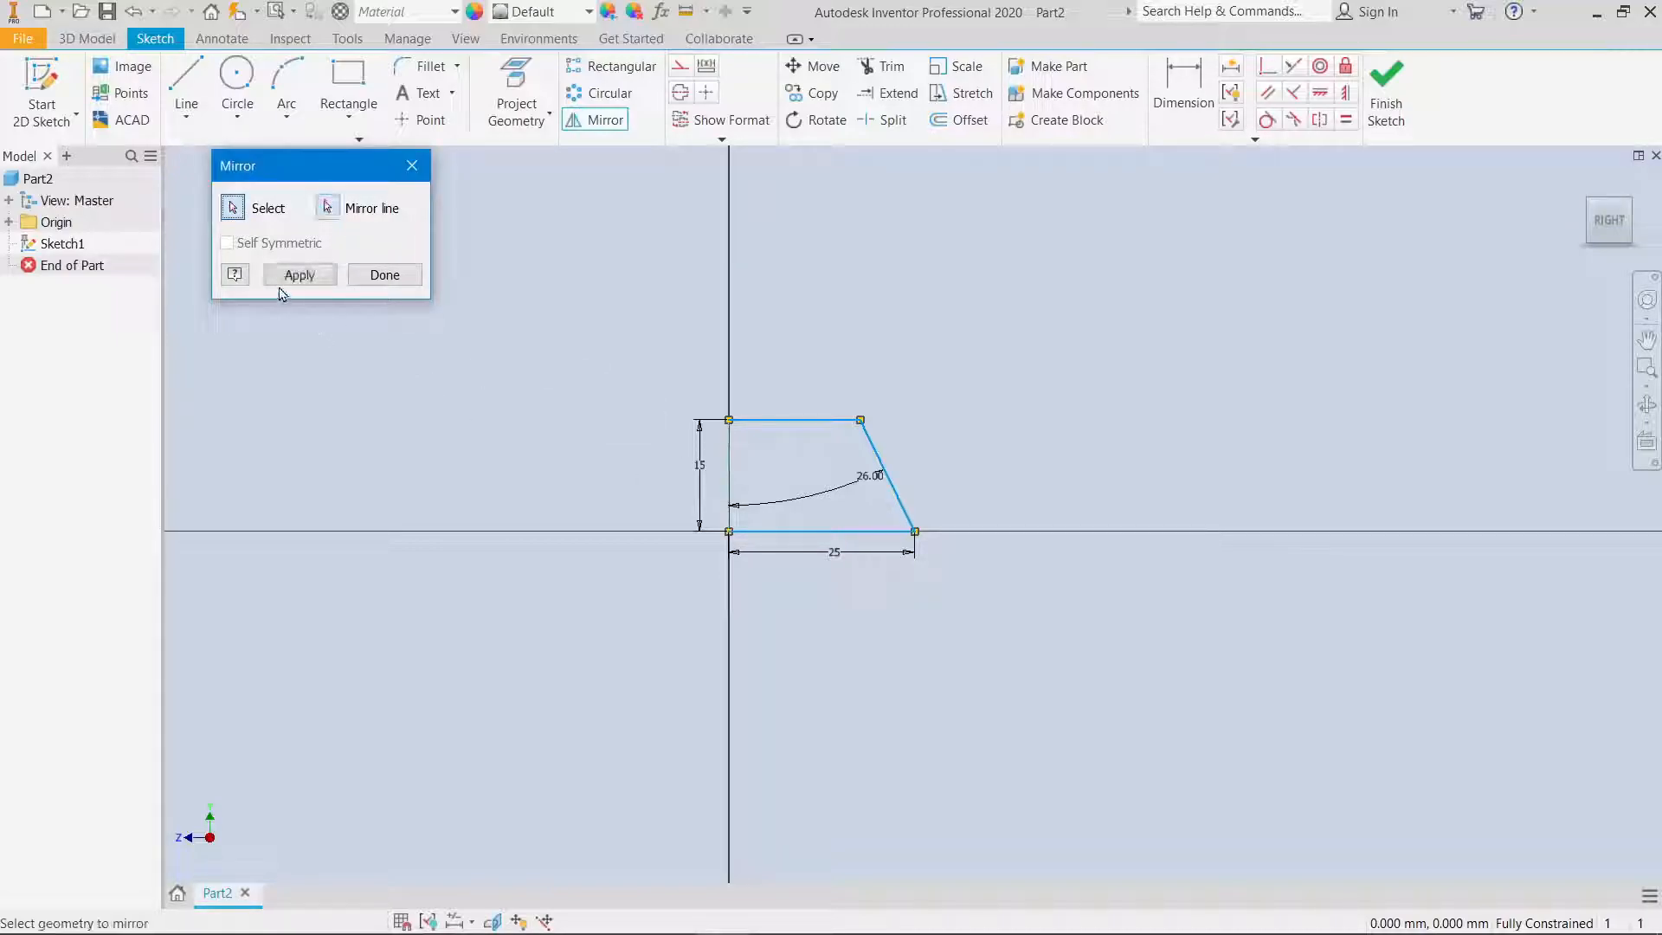
pyautogui.click(331, 277)
pyautogui.click(367, 275)
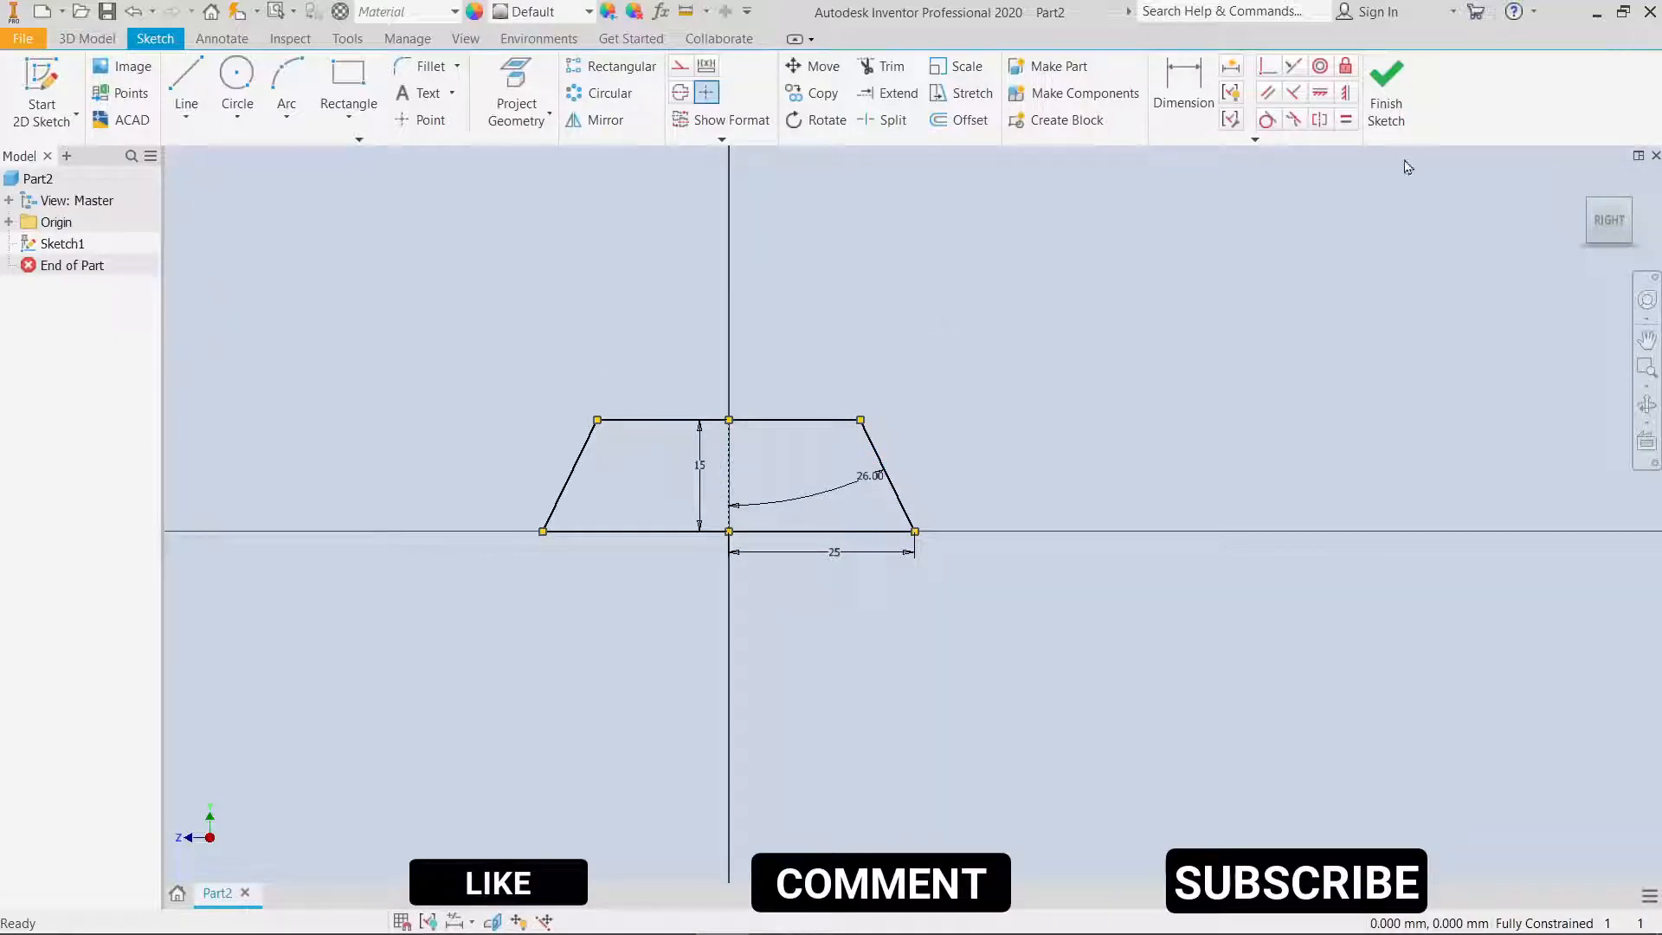
pyautogui.click(1385, 118)
# Step: Extrude the trapezoid profile 52 mm in the flipped direction
pyautogui.scroll(-2, 1202, 344)
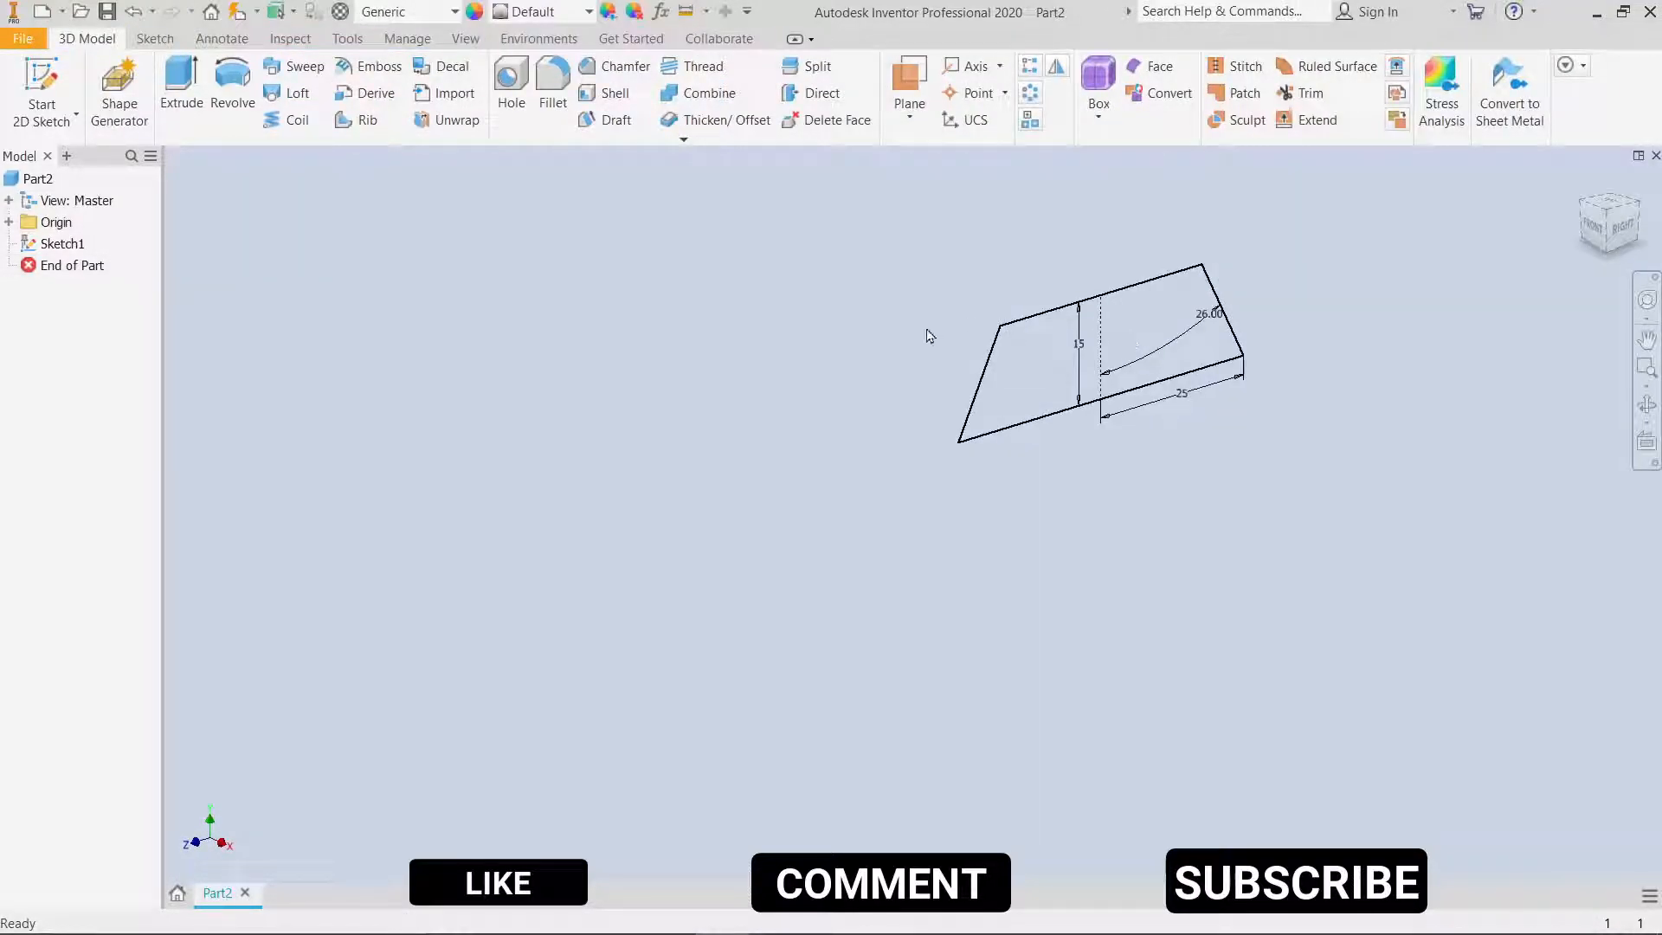
pyautogui.click(180, 94)
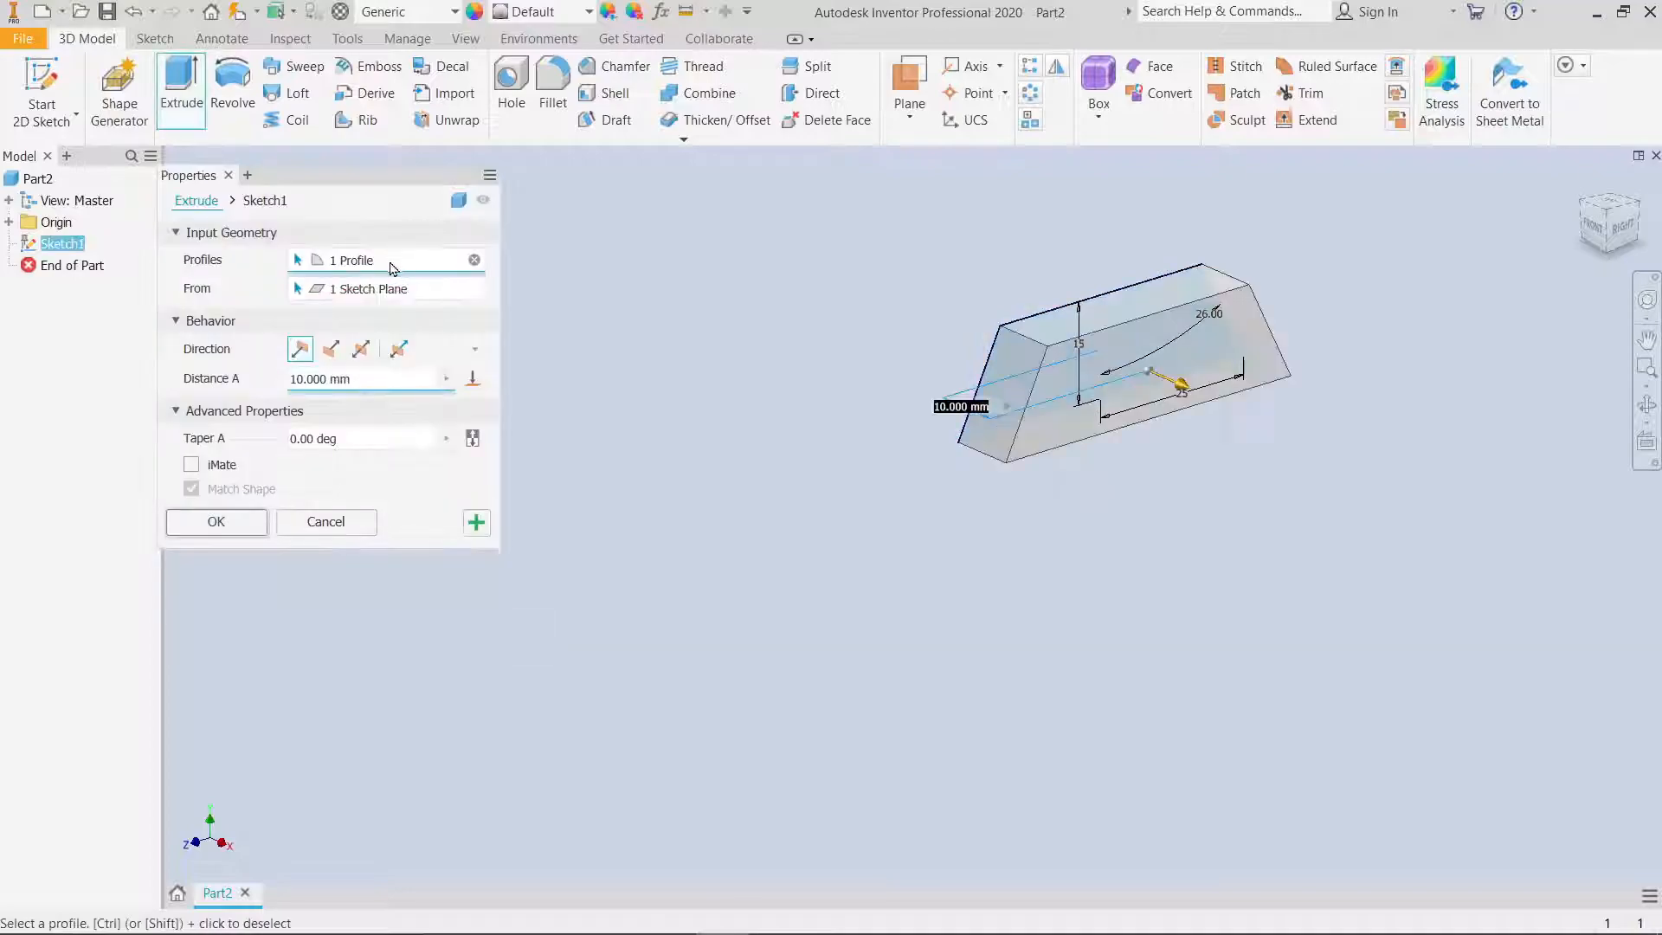
pyautogui.write('52')
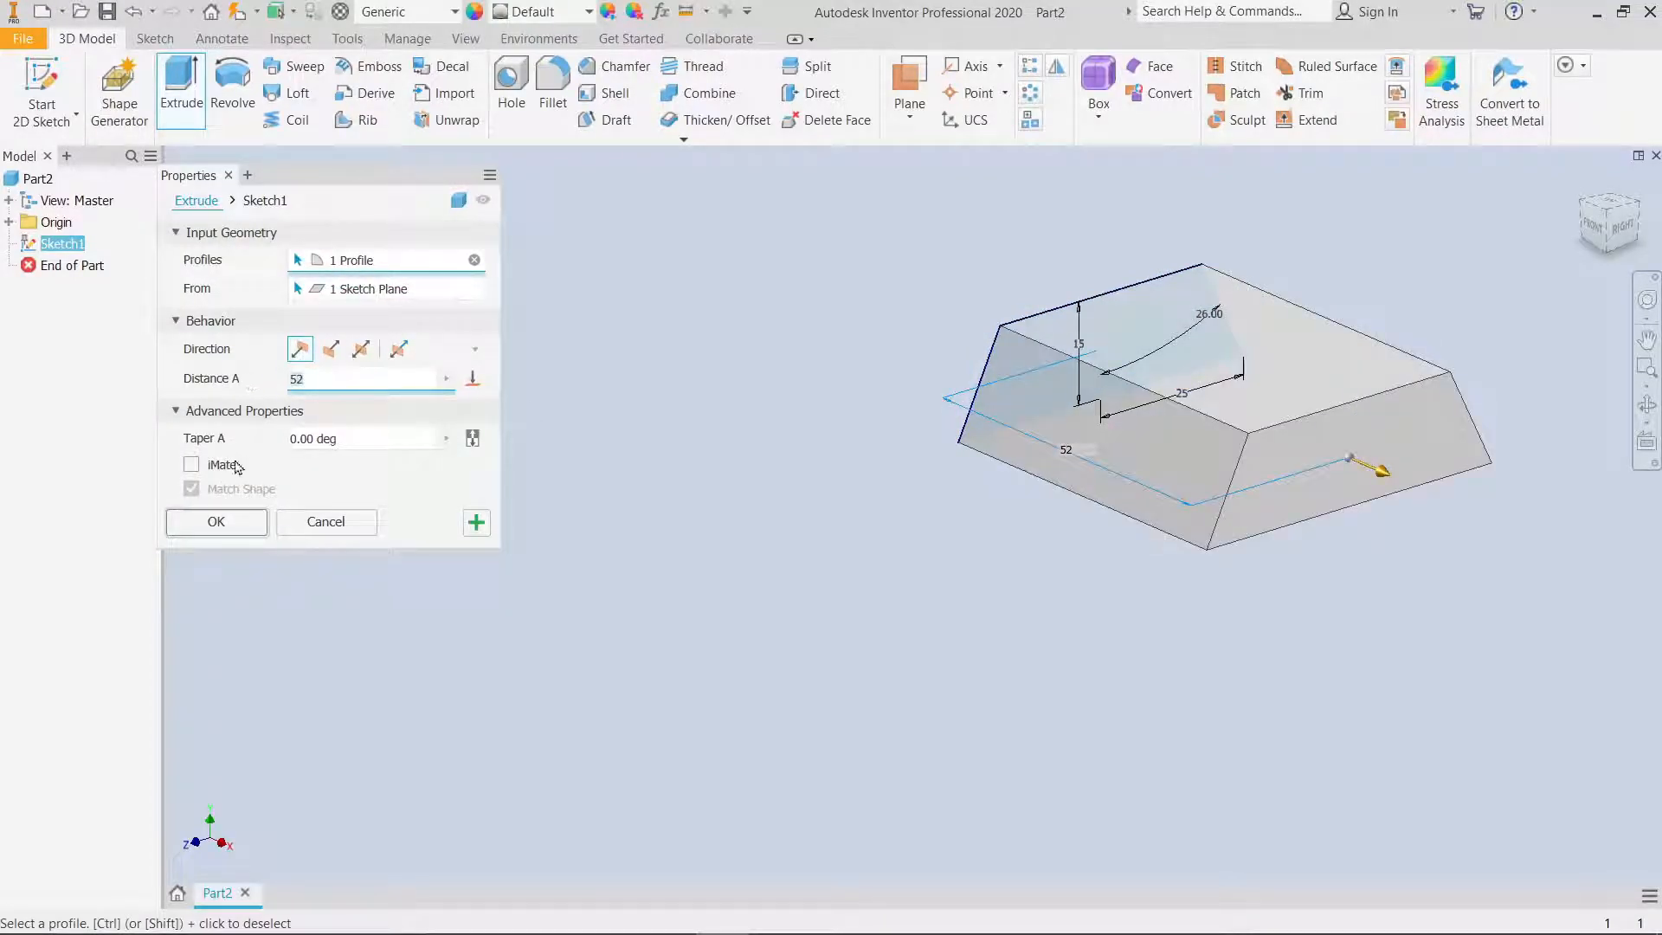
pyautogui.click(331, 350)
pyautogui.click(186, 530)
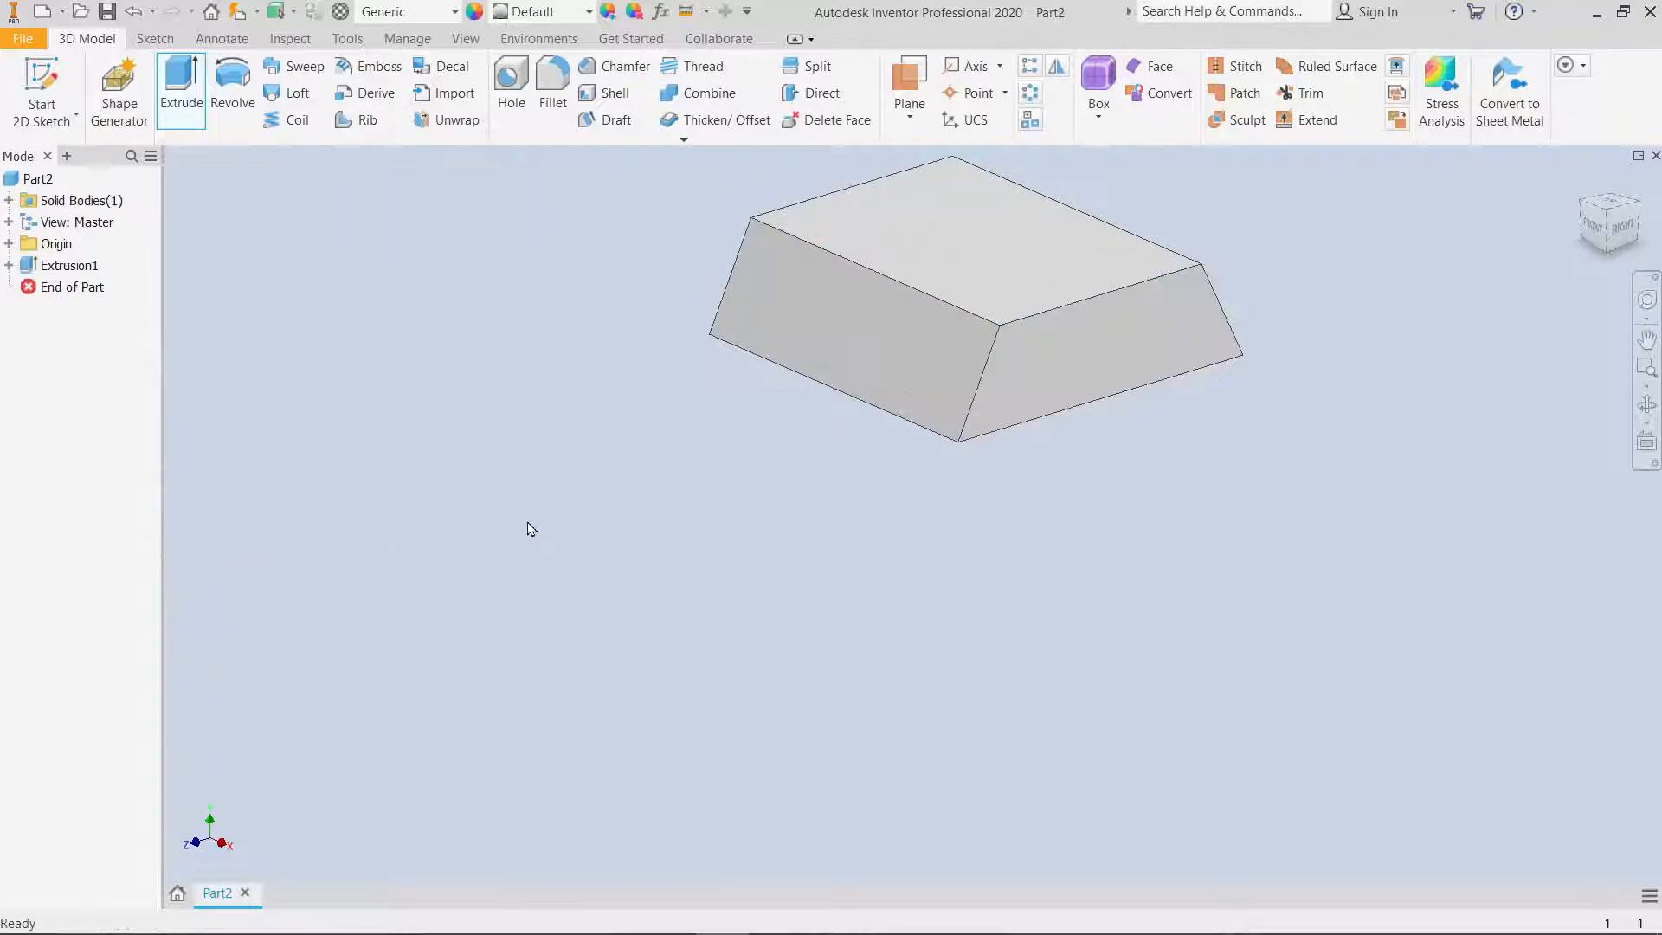
# Step: Start a sketch on the origin XY Plane and turn the view to the back side
pyautogui.click(8, 243)
pyautogui.click(78, 310)
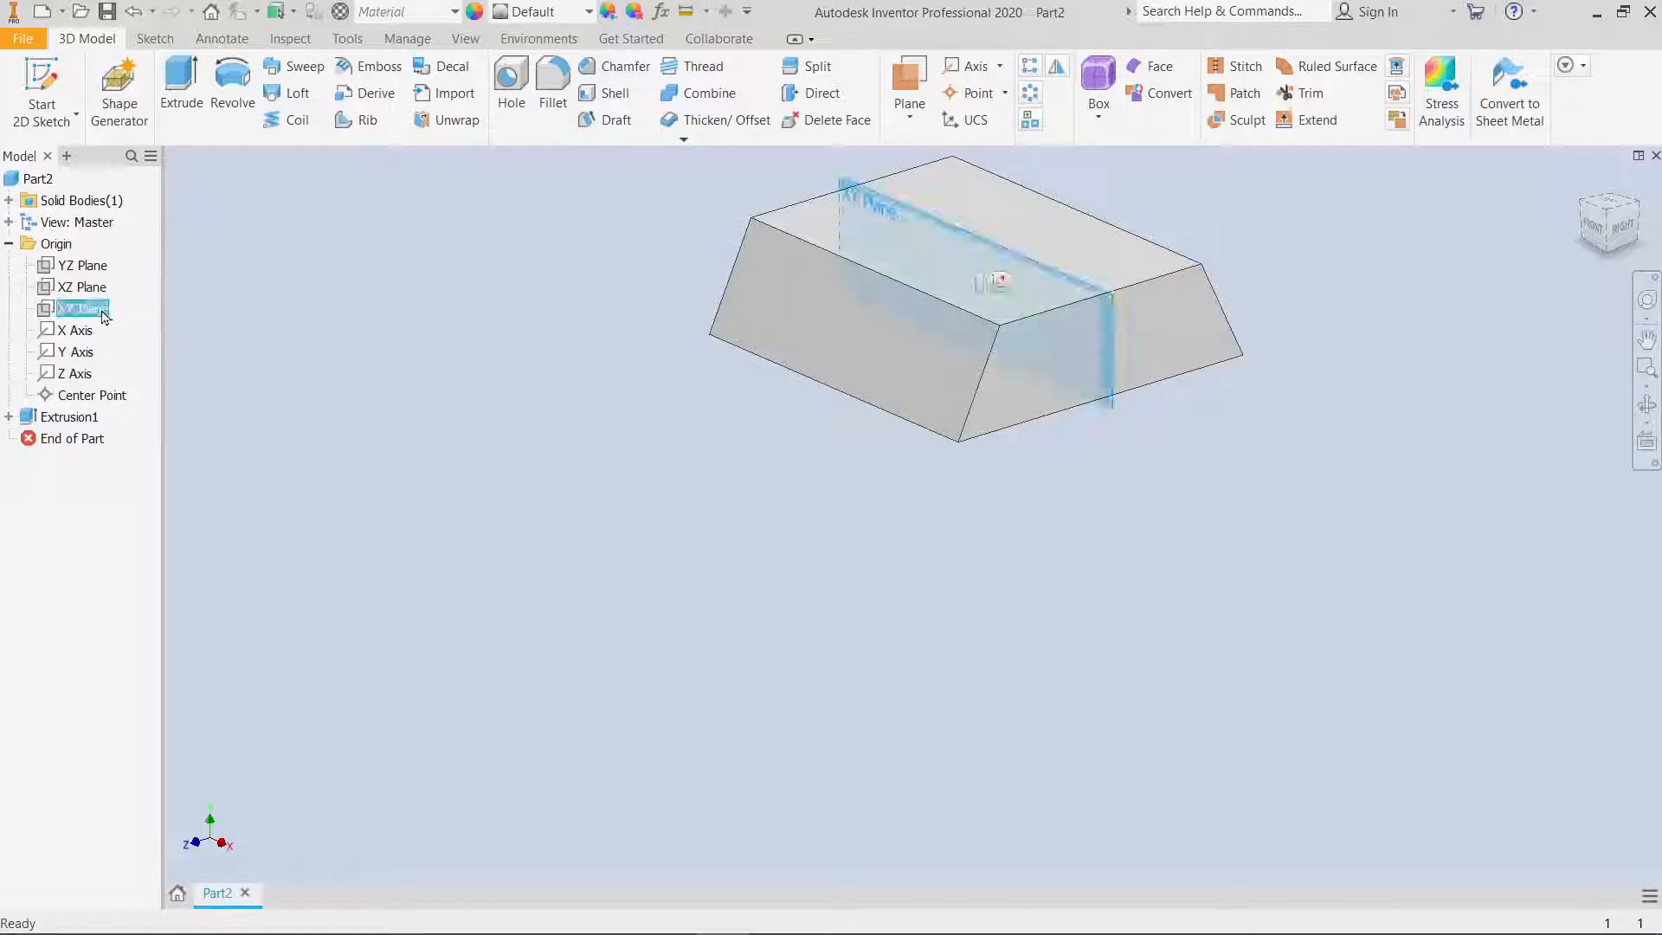
pyautogui.click(1000, 281)
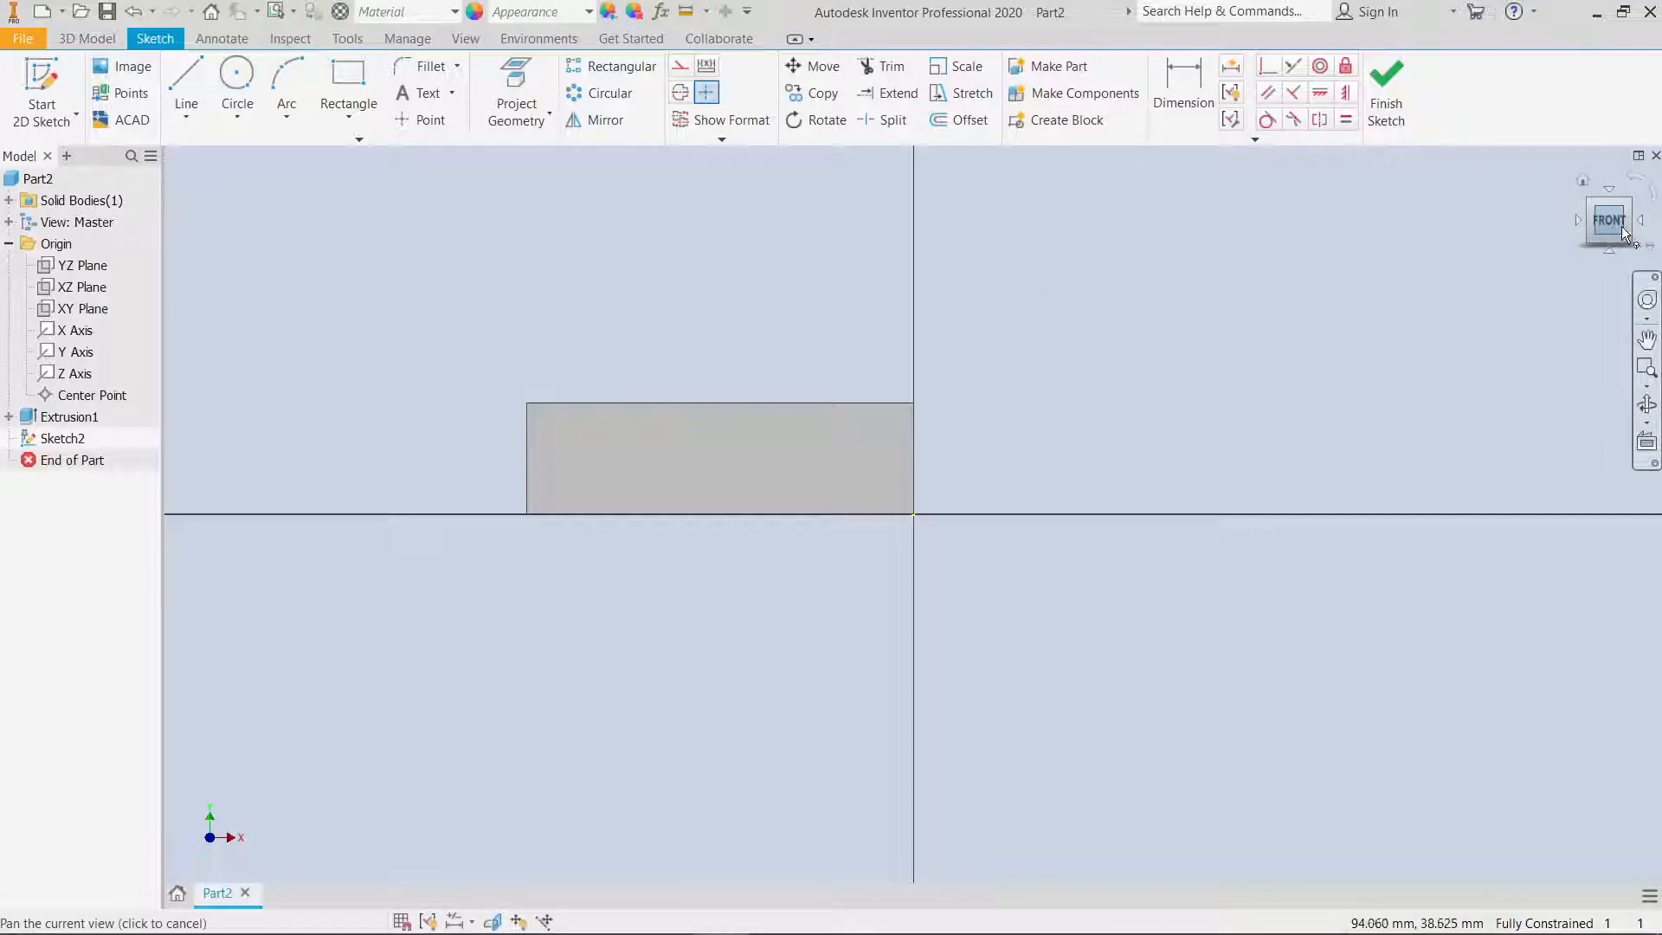
pyautogui.click(1647, 227)
pyautogui.click(1646, 228)
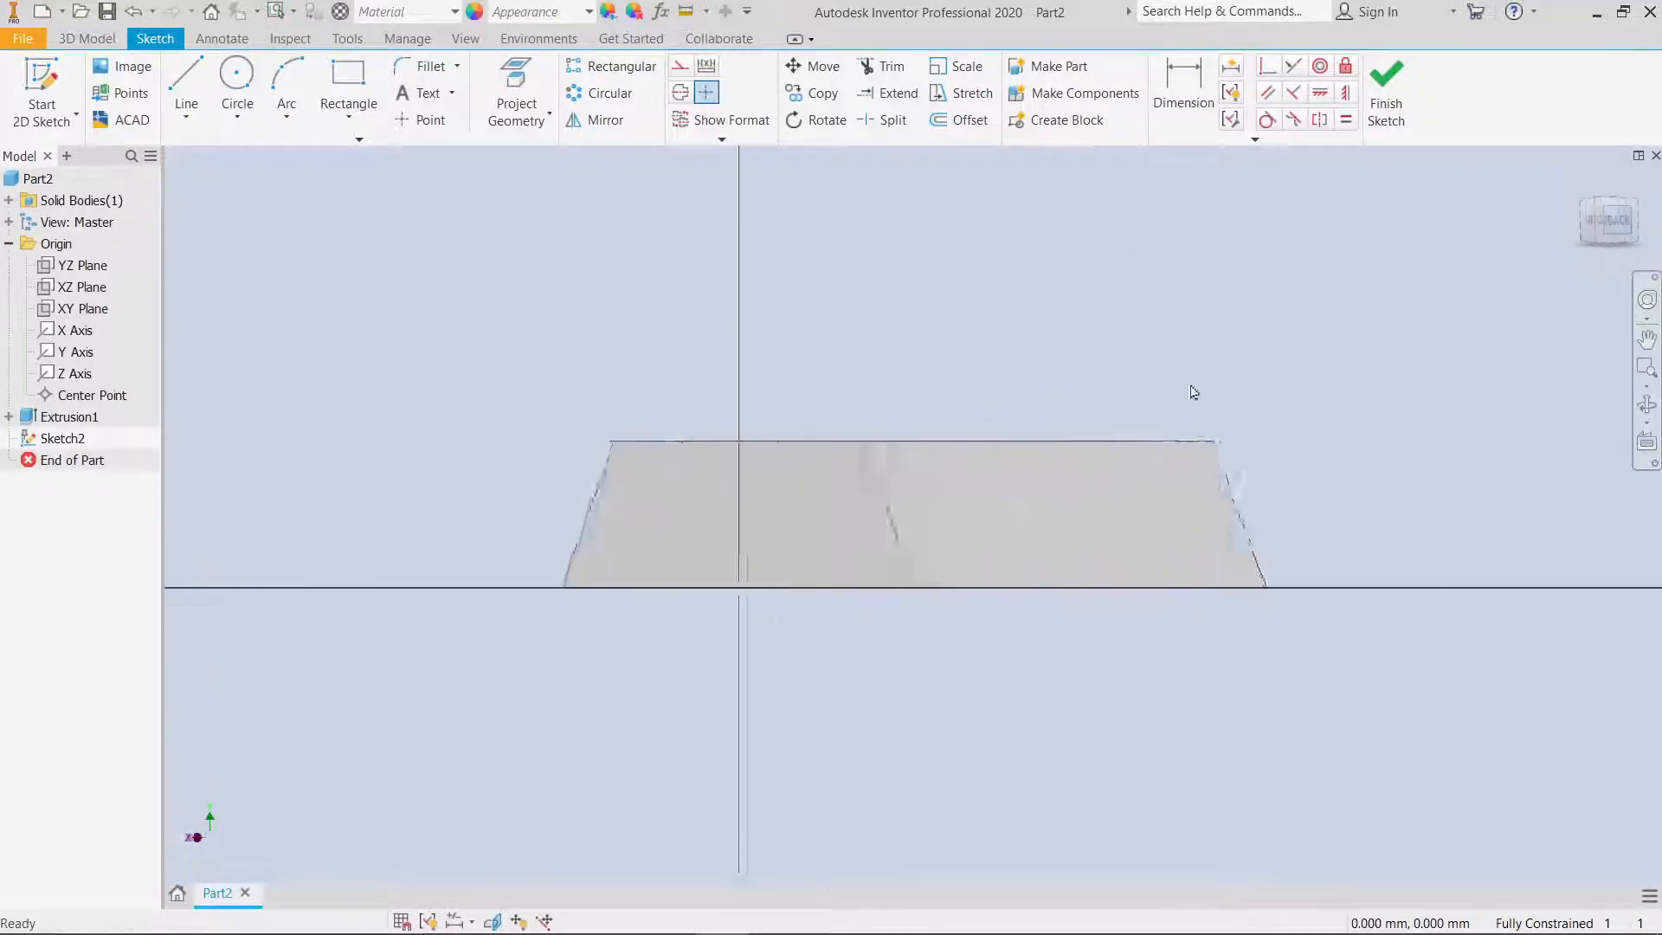
# Step: Project the block's bottom edge and the vertical edge at the origin into the sketch as construction lines
pyautogui.click(186, 86)
pyautogui.rightClick(645, 381)
pyautogui.click(517, 112)
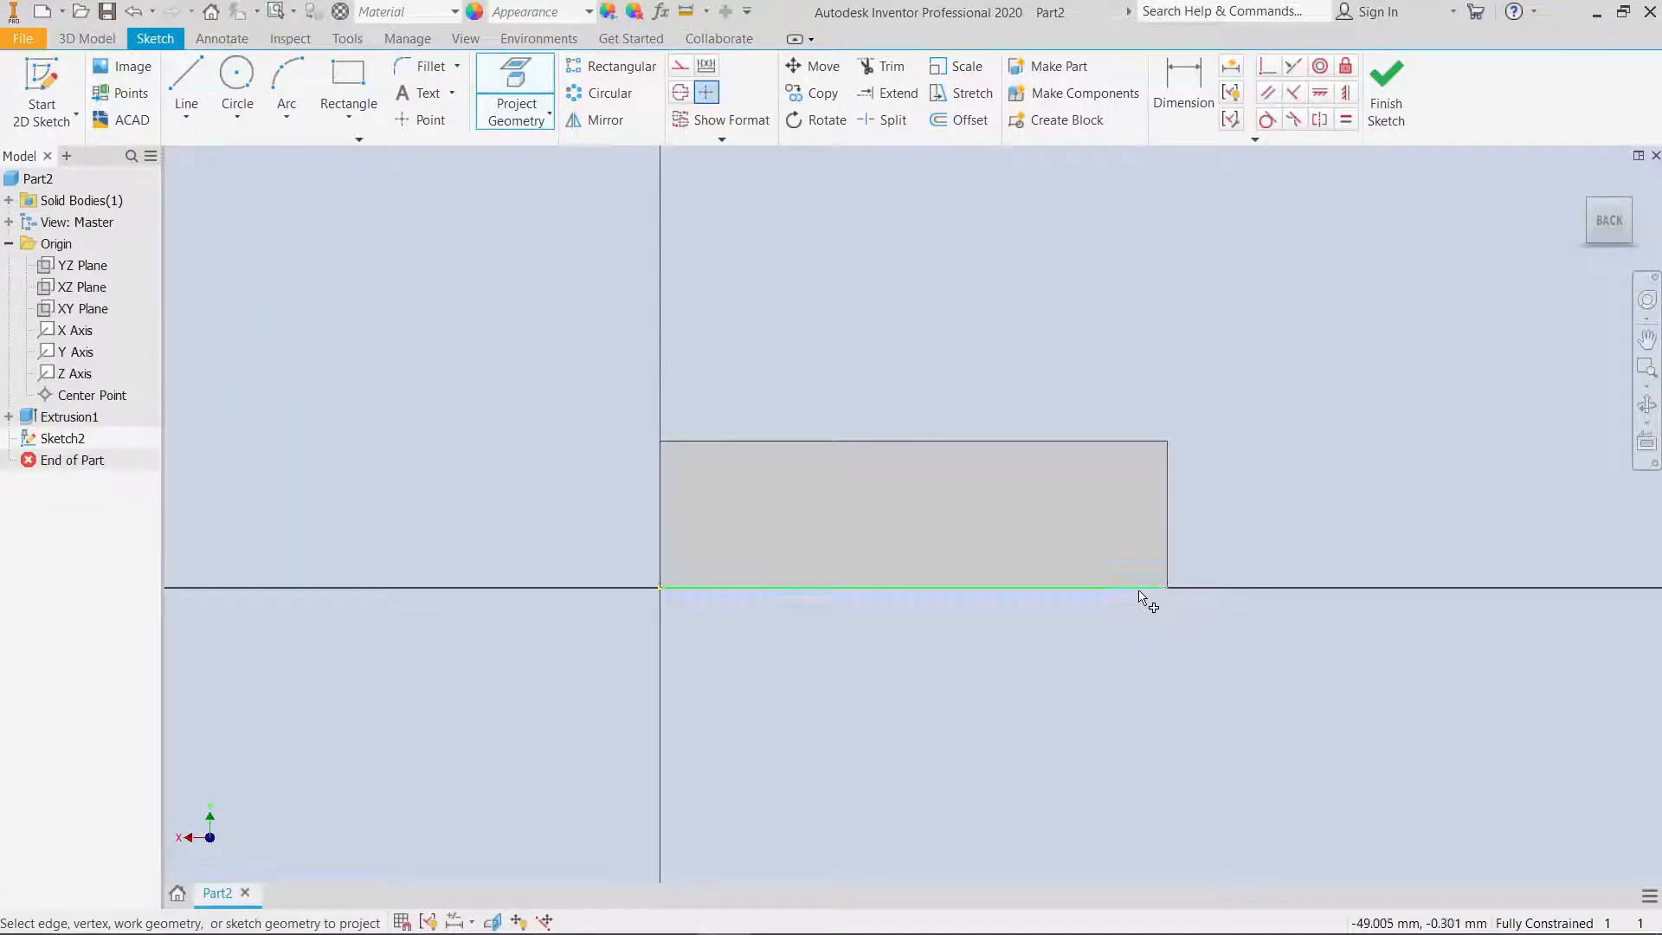
pyautogui.click(680, 66)
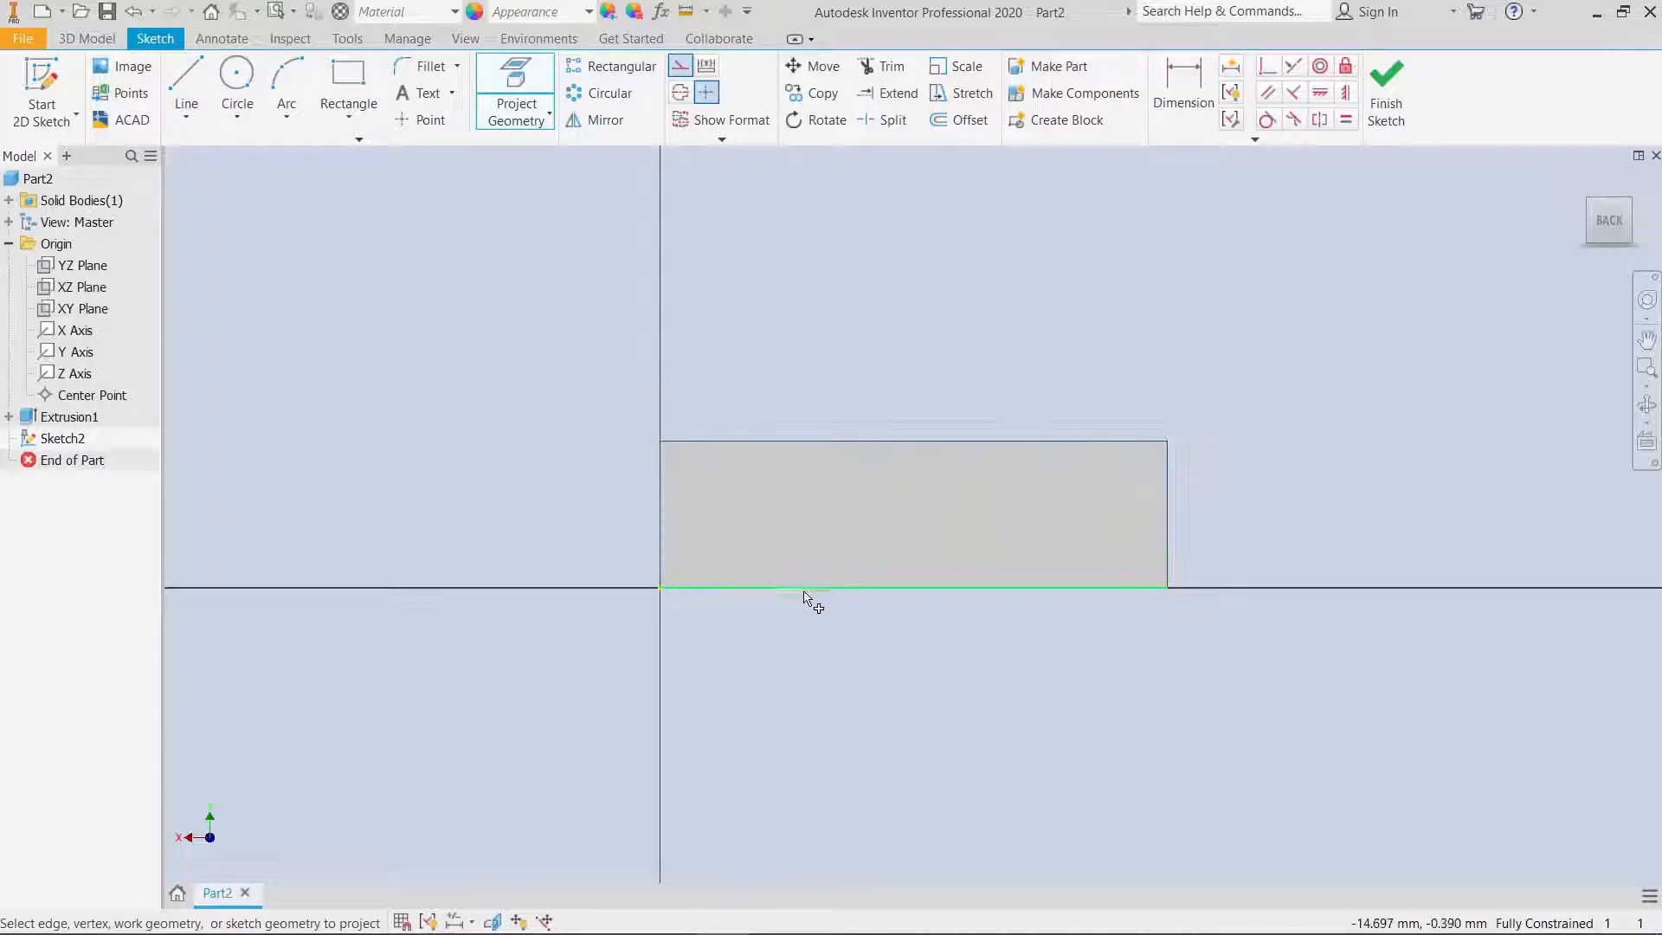
pyautogui.rightClick(487, 334)
pyautogui.click(546, 334)
# Step: Draw a solid horizontal line about 20 mm long on the block's top edge, starting from the corner above the origin
pyautogui.click(186, 91)
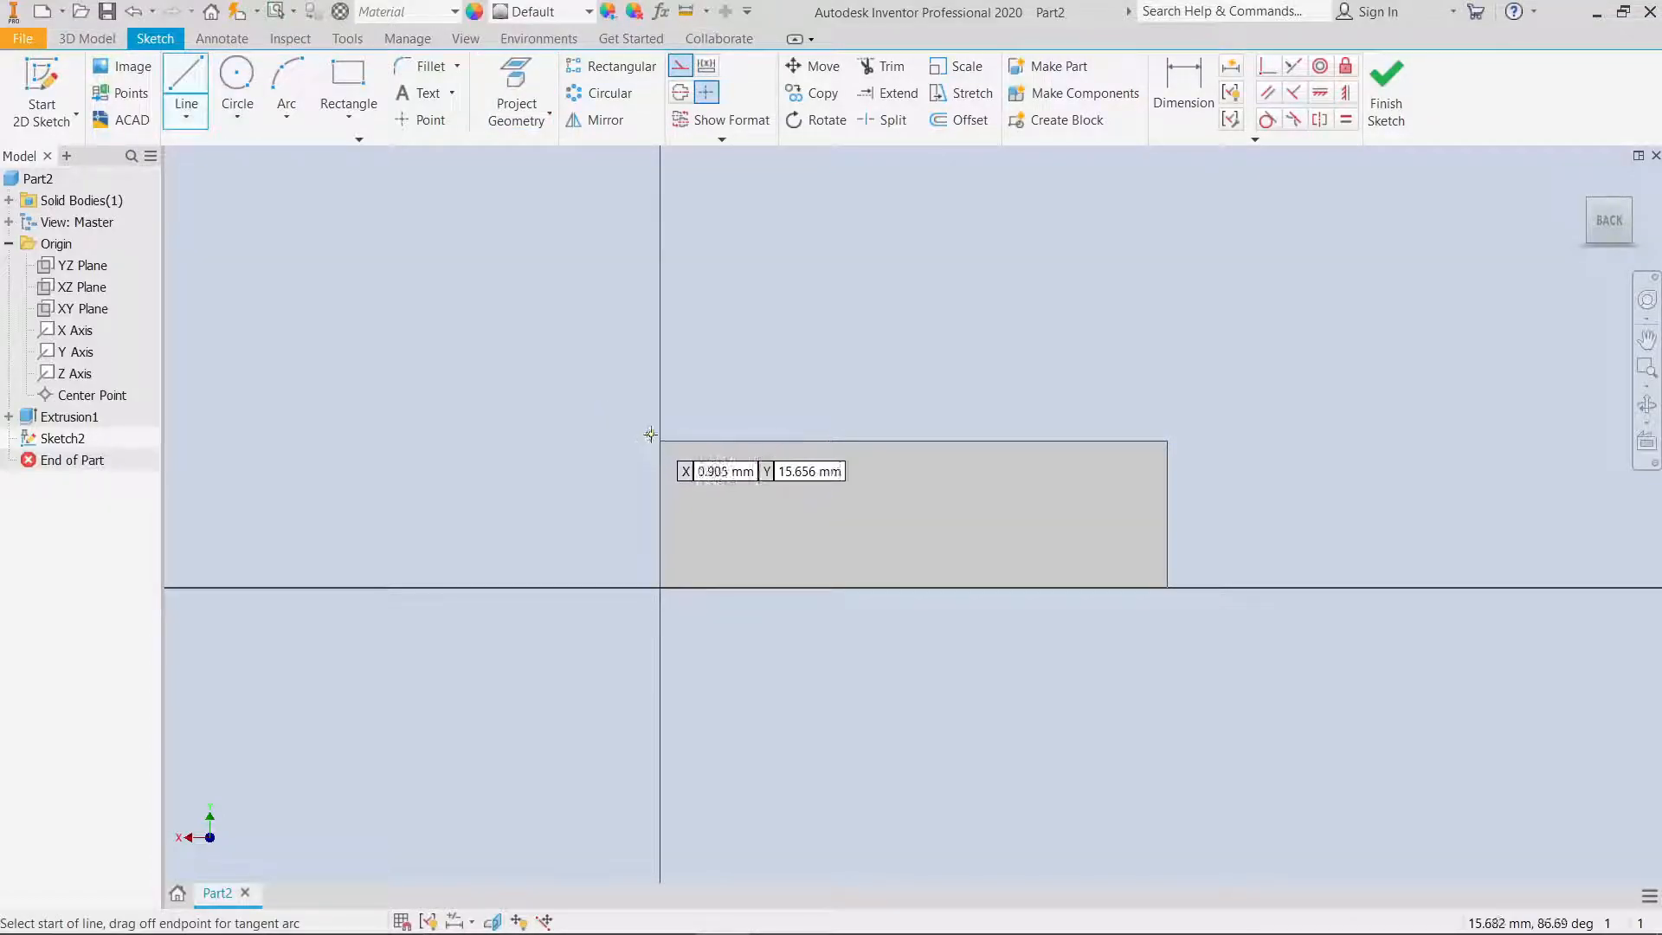
pyautogui.click(681, 66)
pyautogui.click(659, 441)
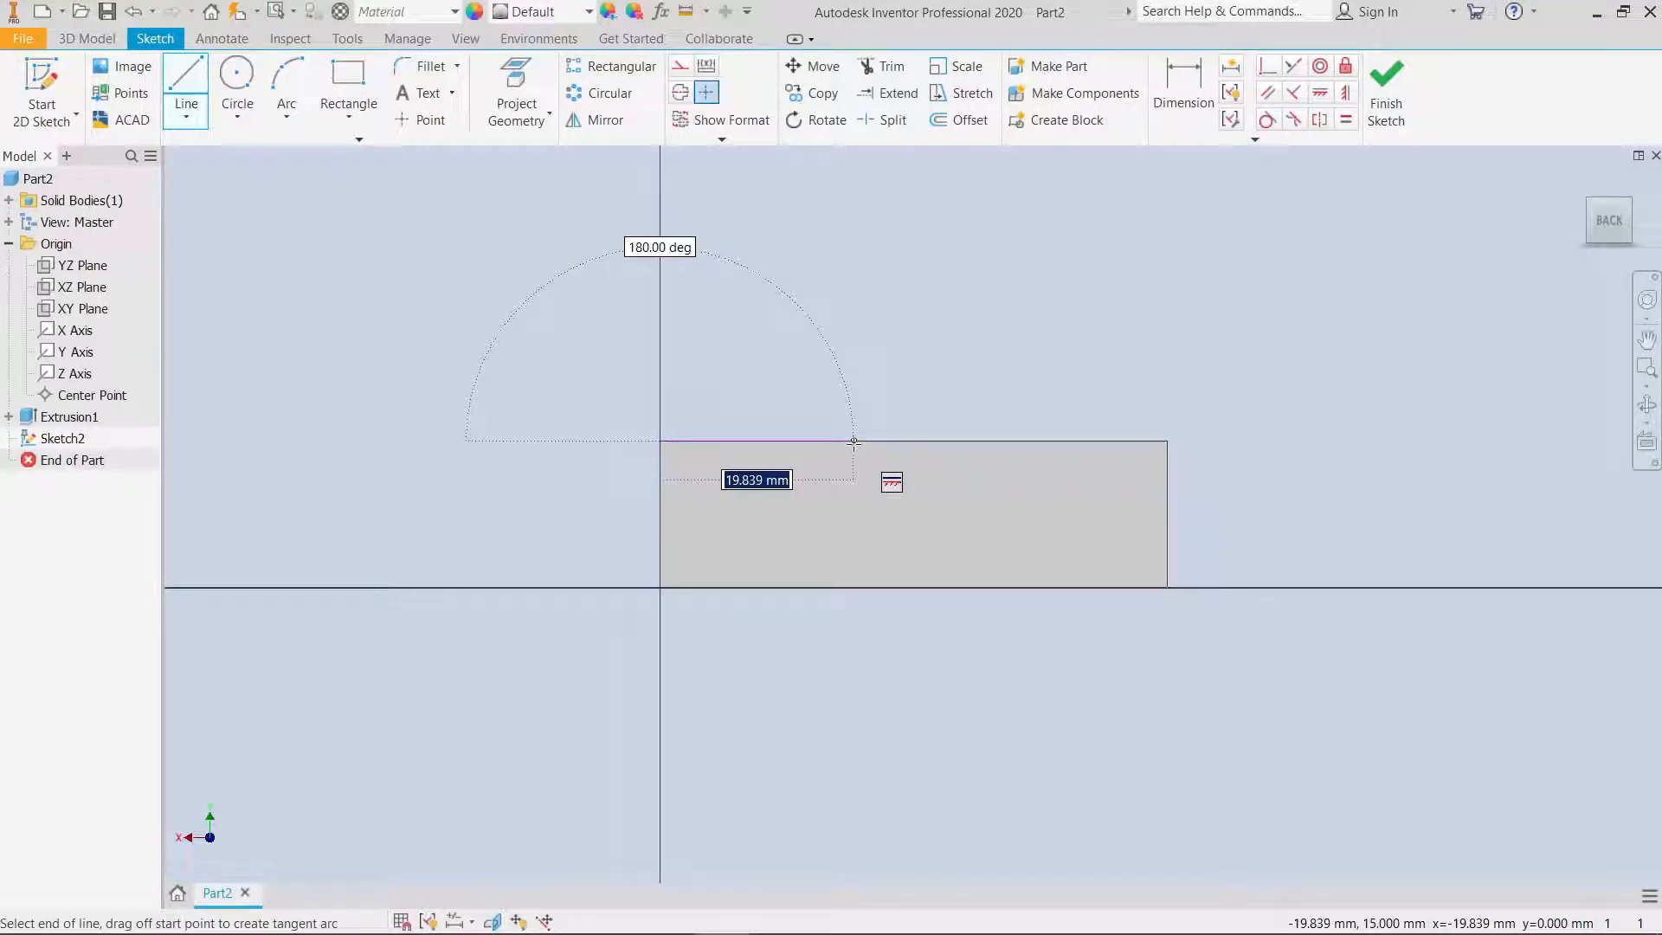
pyautogui.rightClick(857, 375)
pyautogui.click(911, 375)
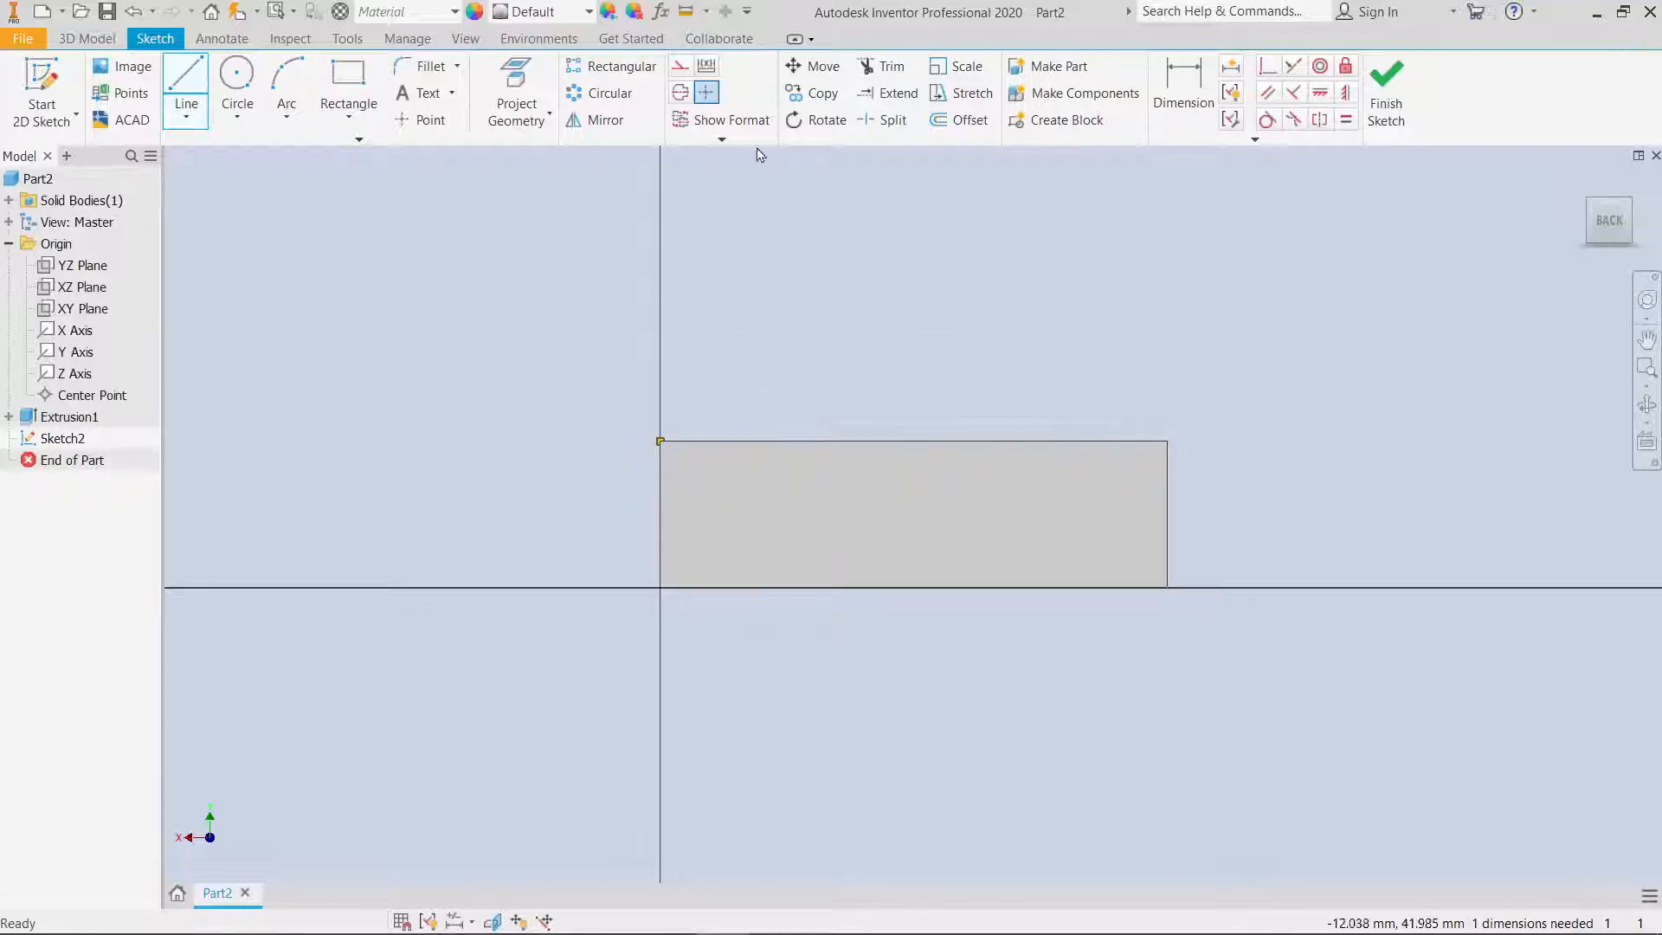
# Step: Draw a three-point arc bulging upward from the line's free end to the block's far bottom corner, with a chord of about 35 mm
pyautogui.click(287, 91)
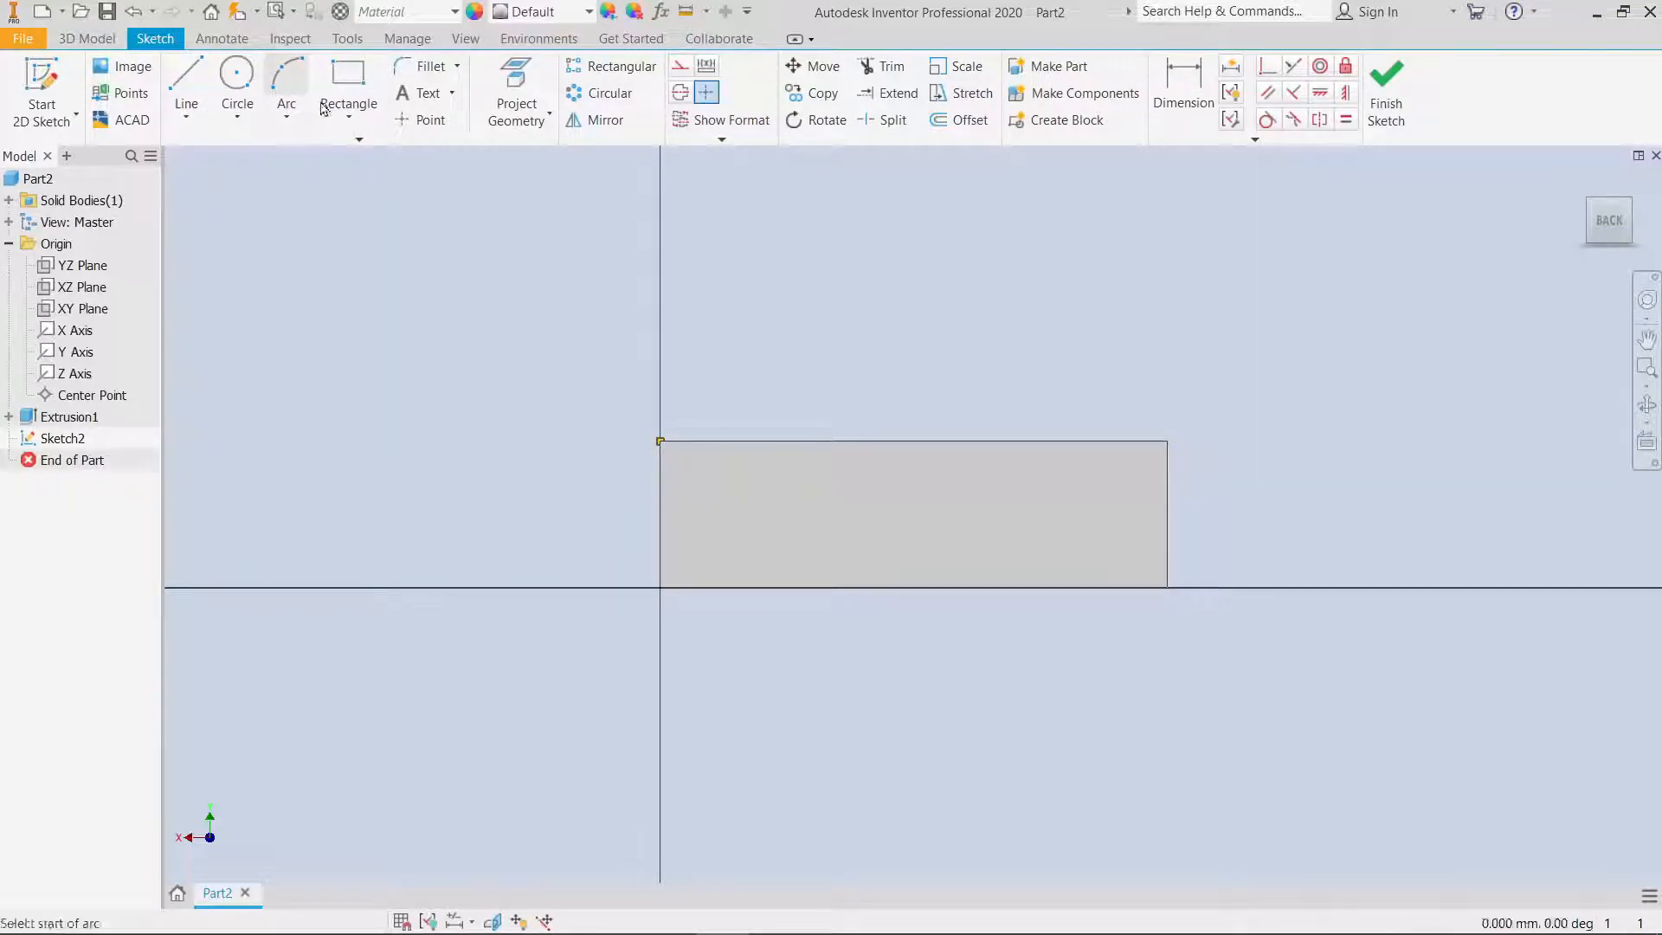
pyautogui.click(854, 440)
pyautogui.click(1172, 586)
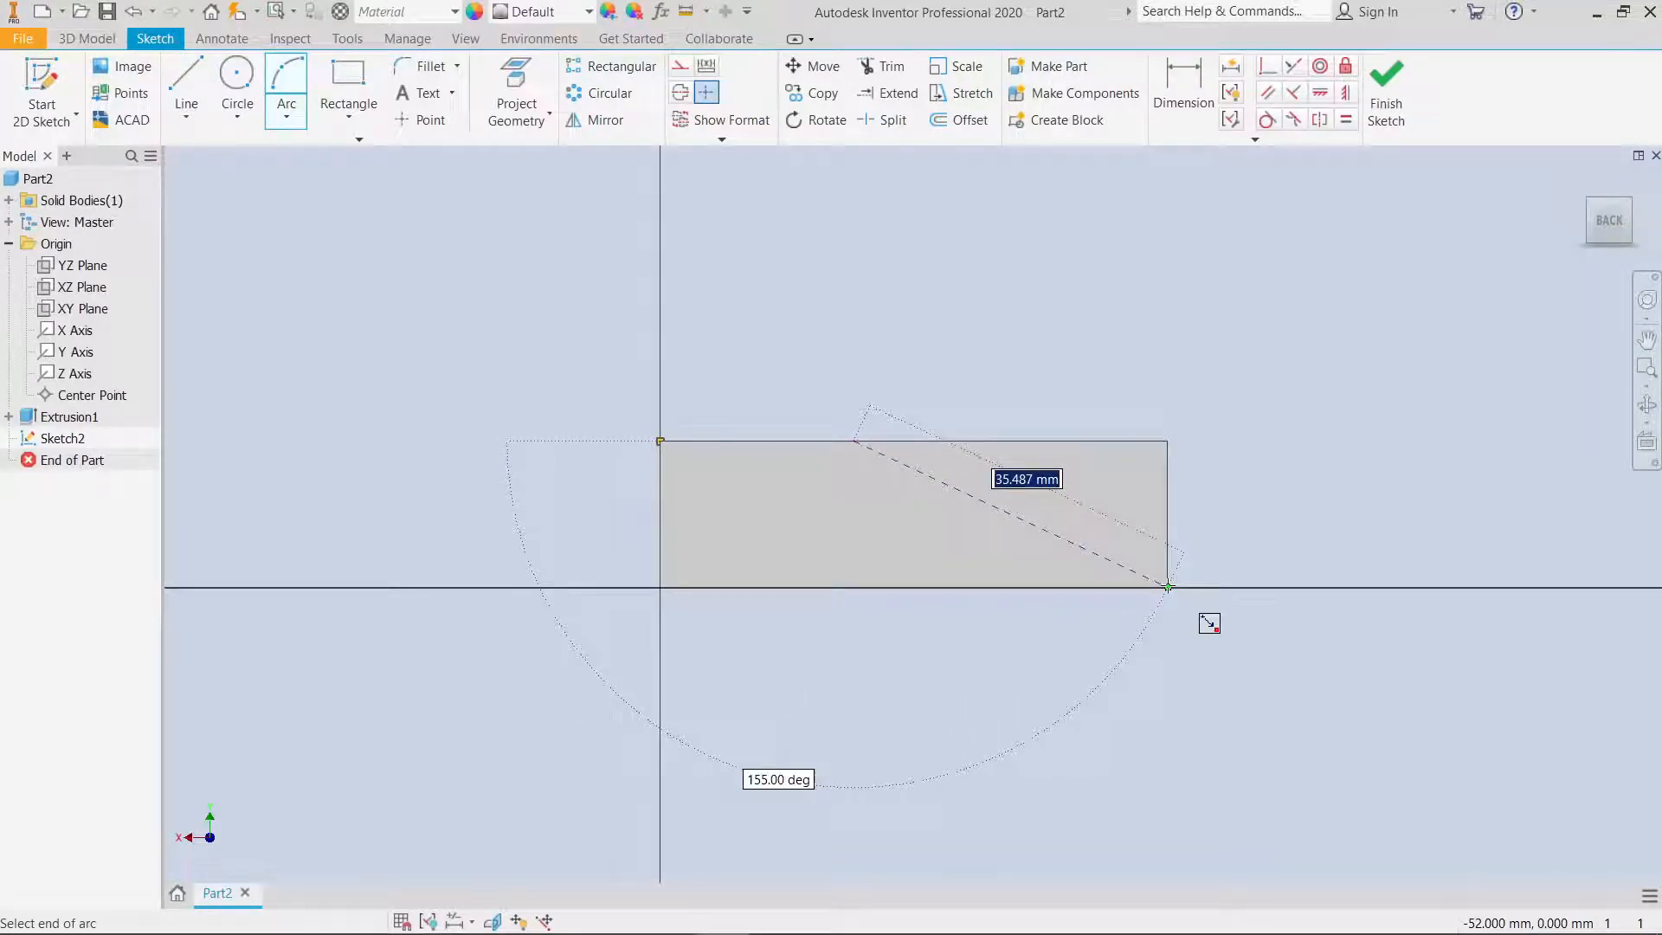
pyautogui.click(1093, 514)
pyautogui.rightClick(1094, 515)
pyautogui.click(1157, 516)
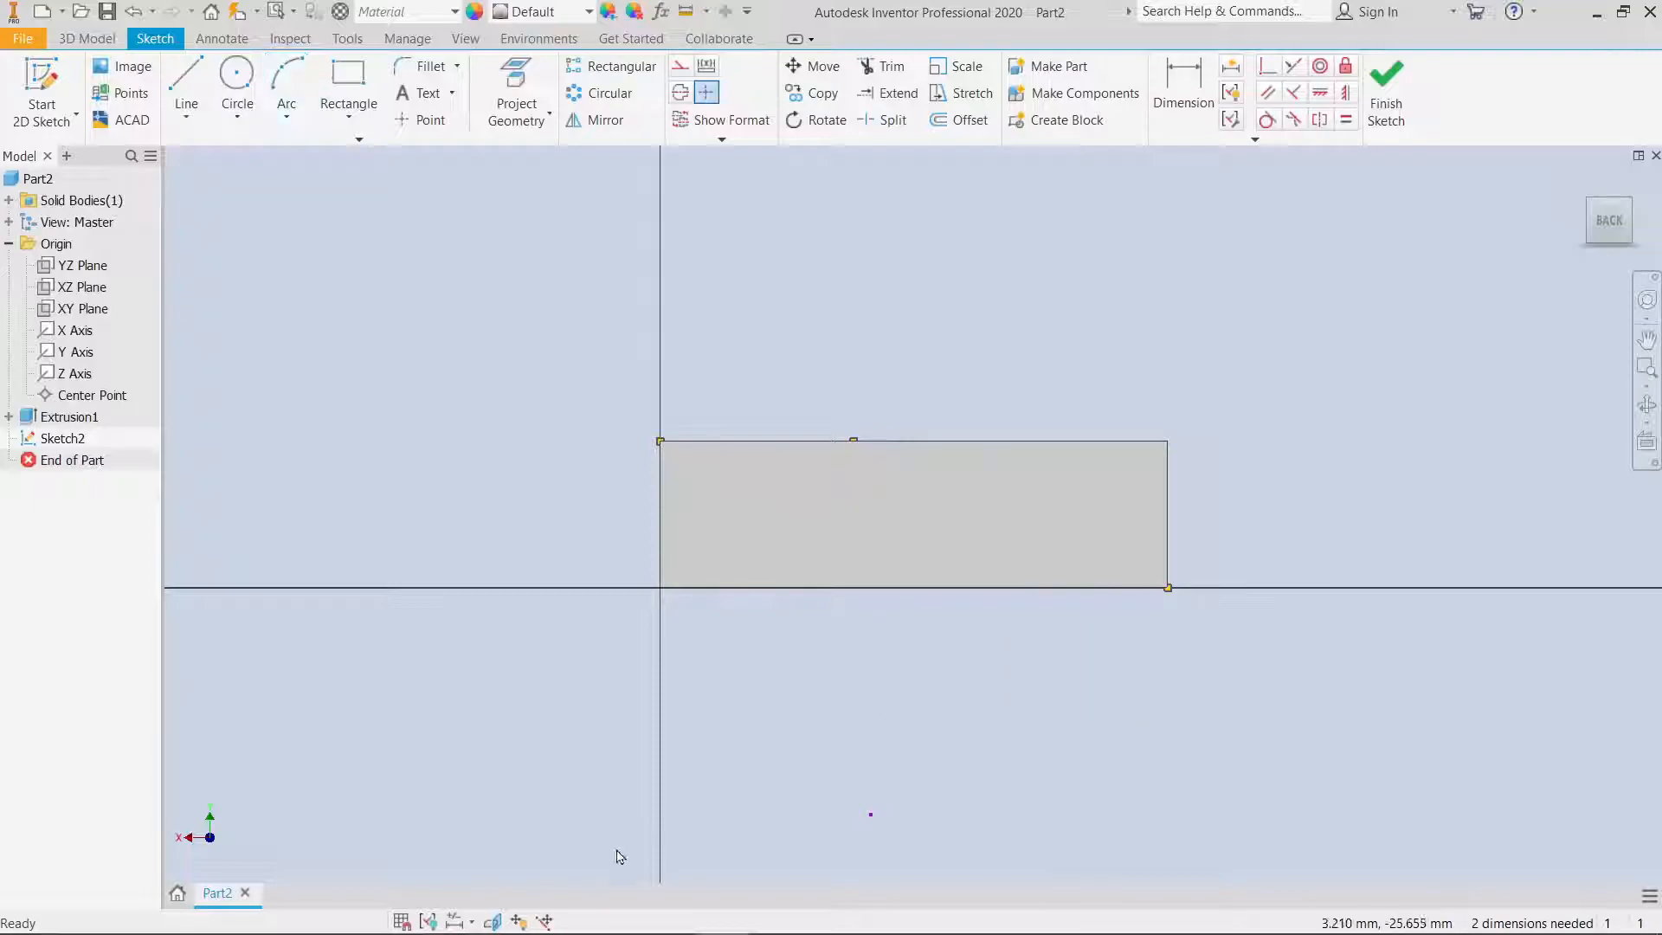
# Step: Slice the model at the sketch plane and make the arc tangent to the top line
pyautogui.click(493, 921)
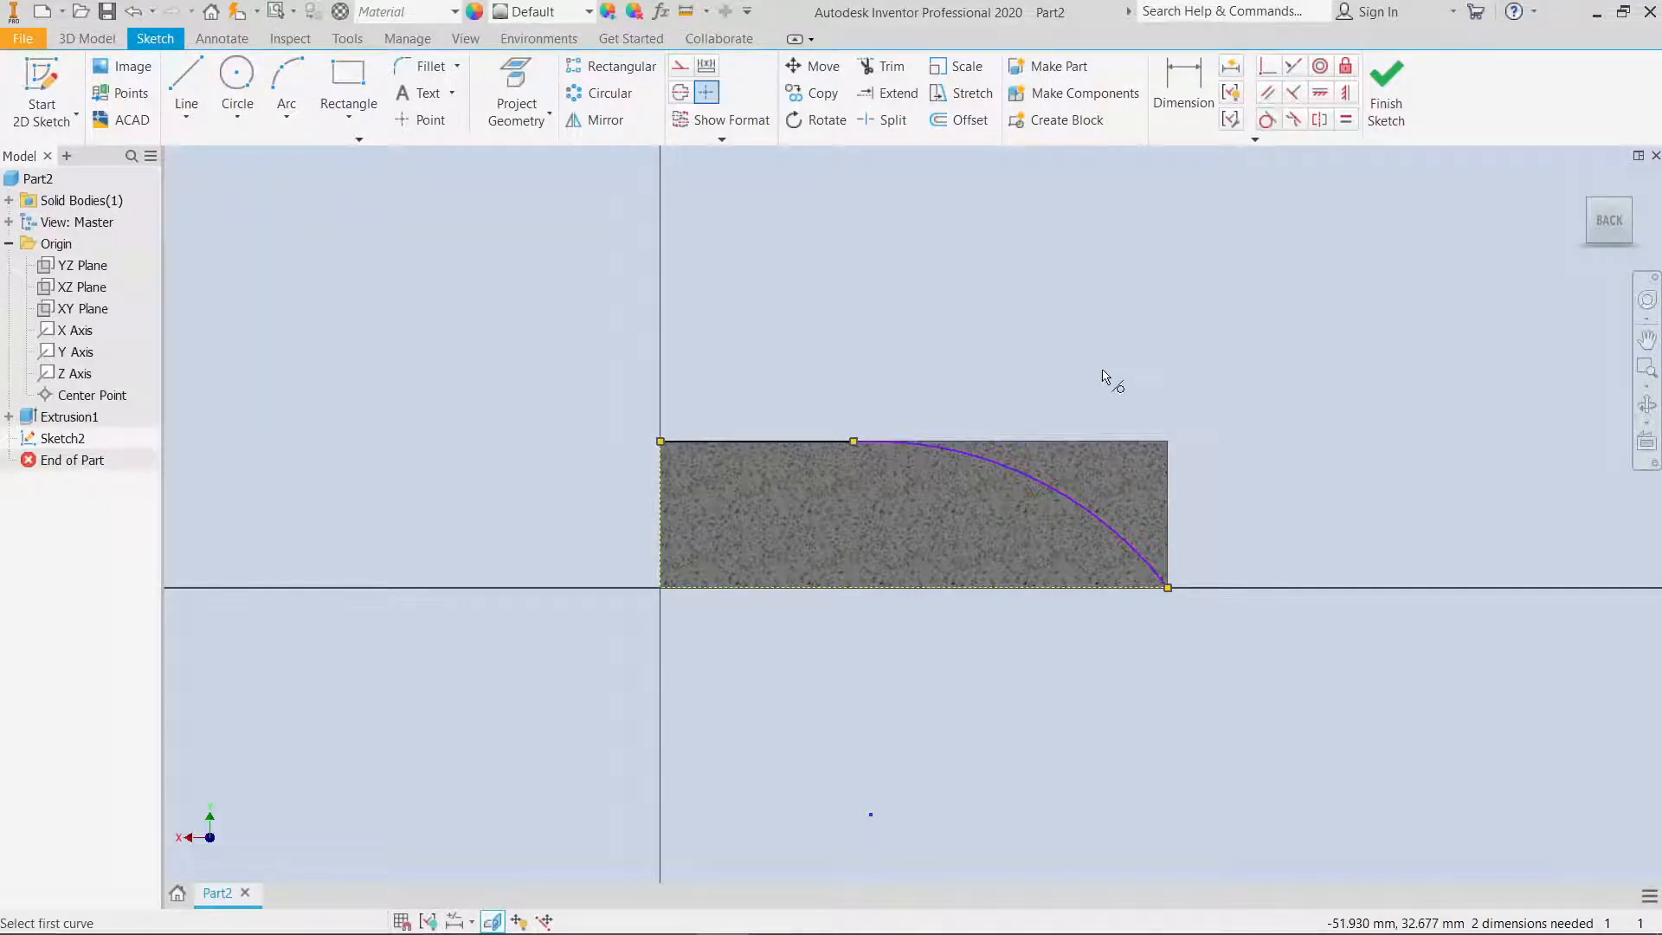
pyautogui.click(1020, 471)
pyautogui.click(829, 453)
pyautogui.rightClick(824, 376)
pyautogui.click(882, 380)
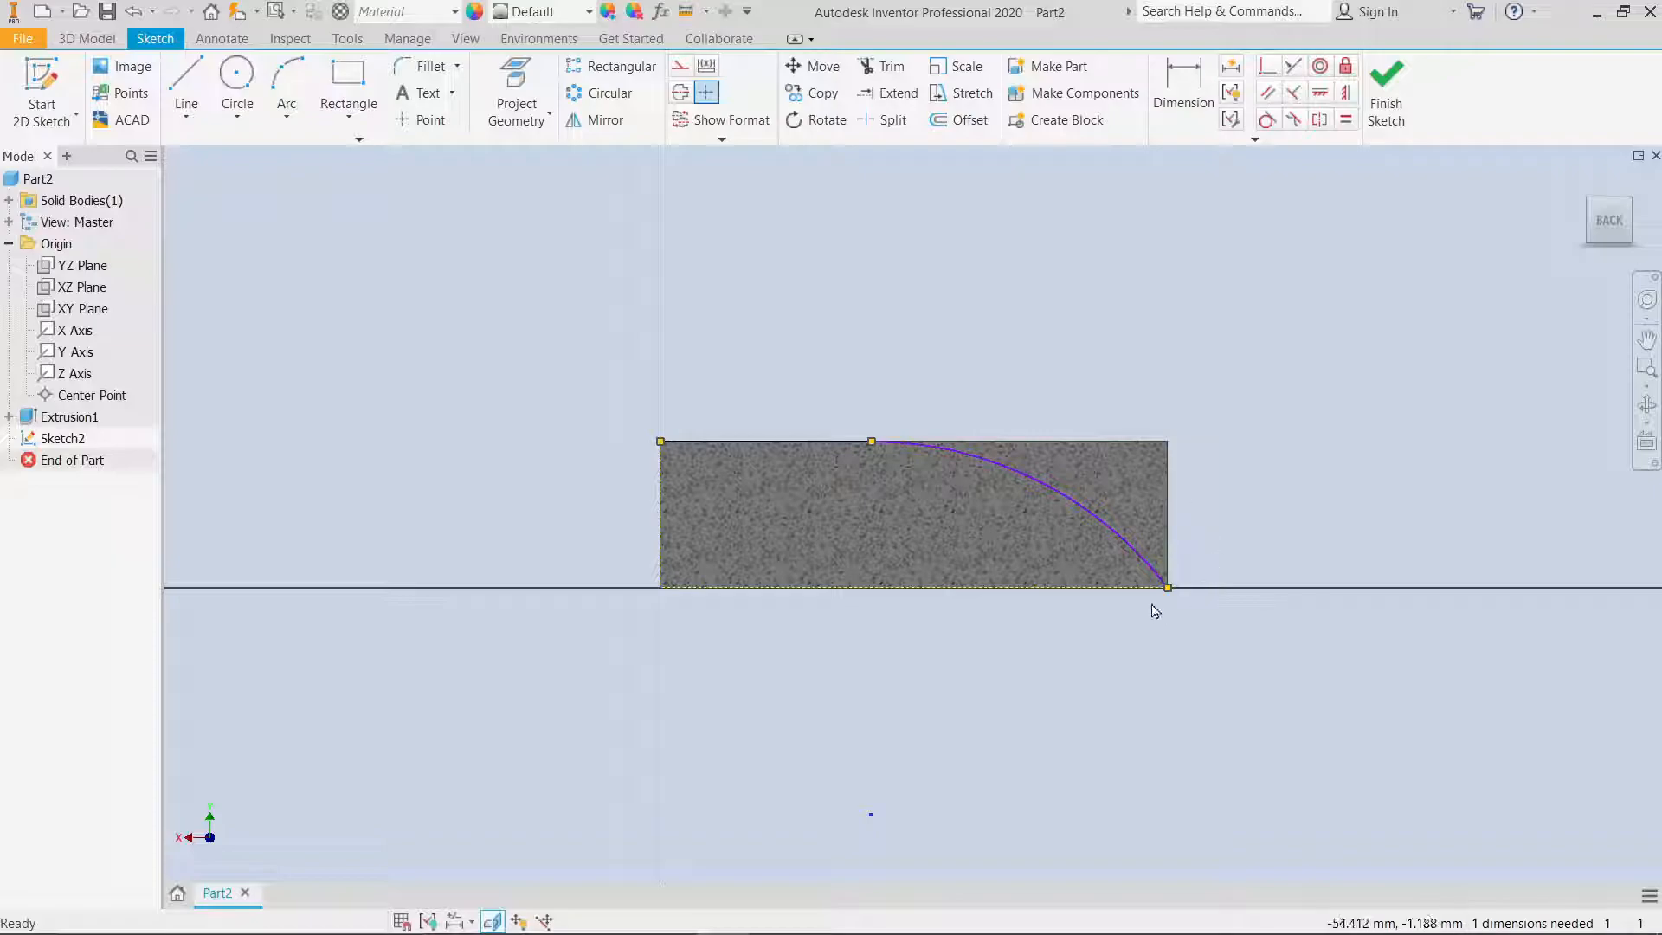
# Step: Project the block's top edge and far vertical edge as solid sketch lines to close the corner region above the arc
pyautogui.click(517, 91)
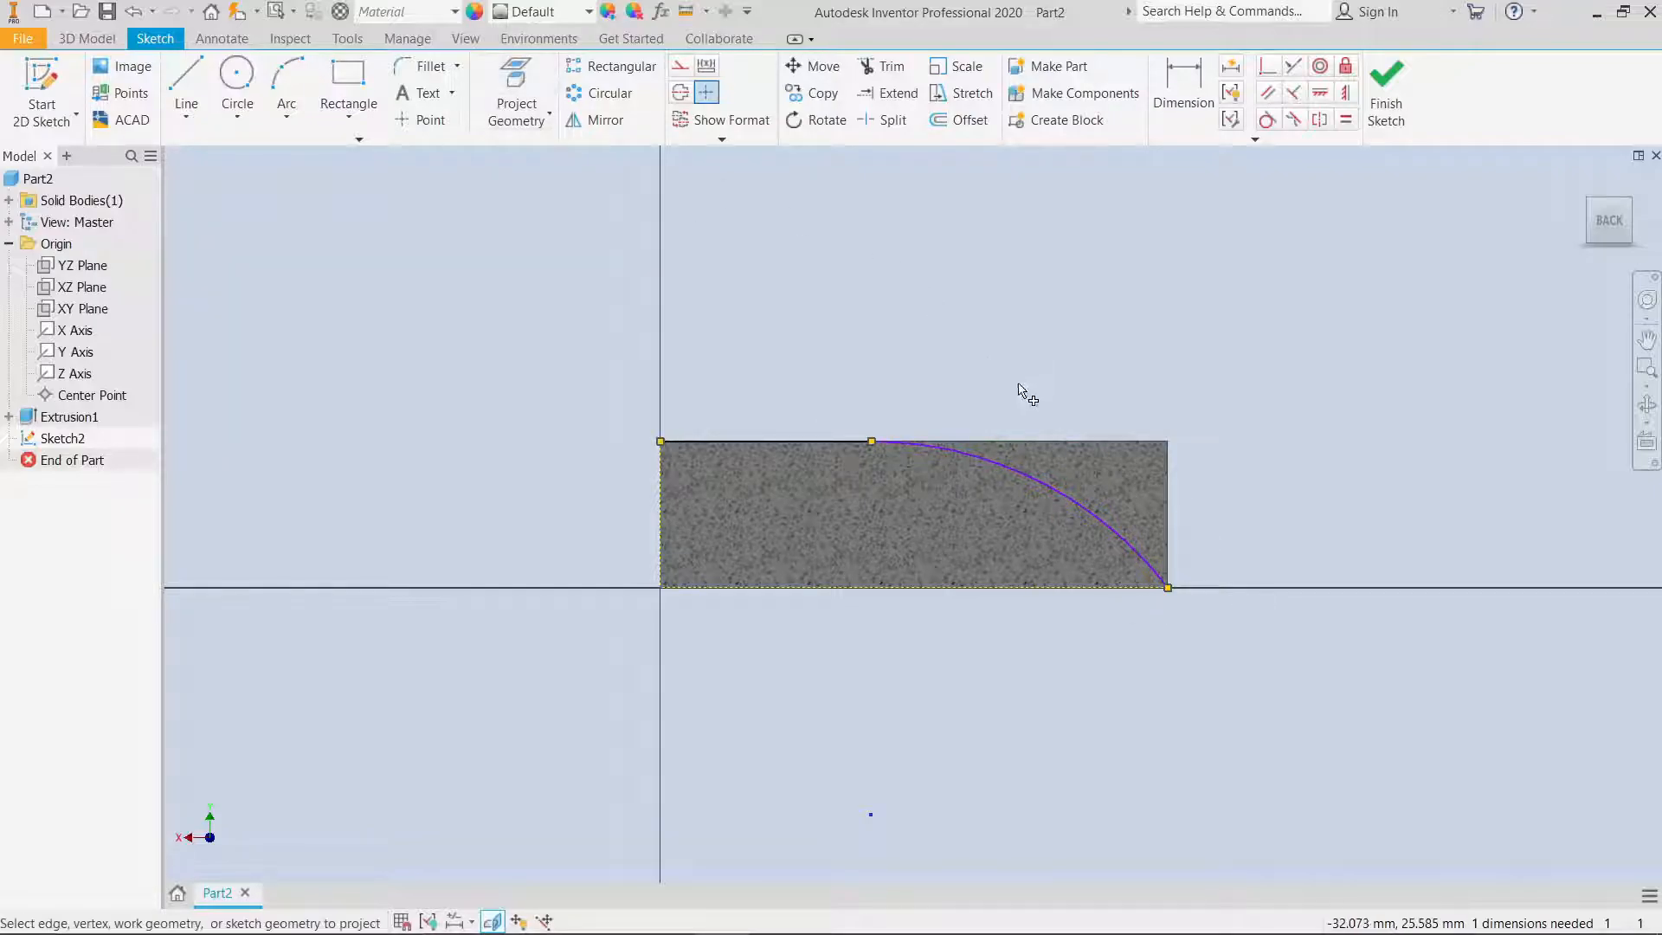
pyautogui.click(1078, 442)
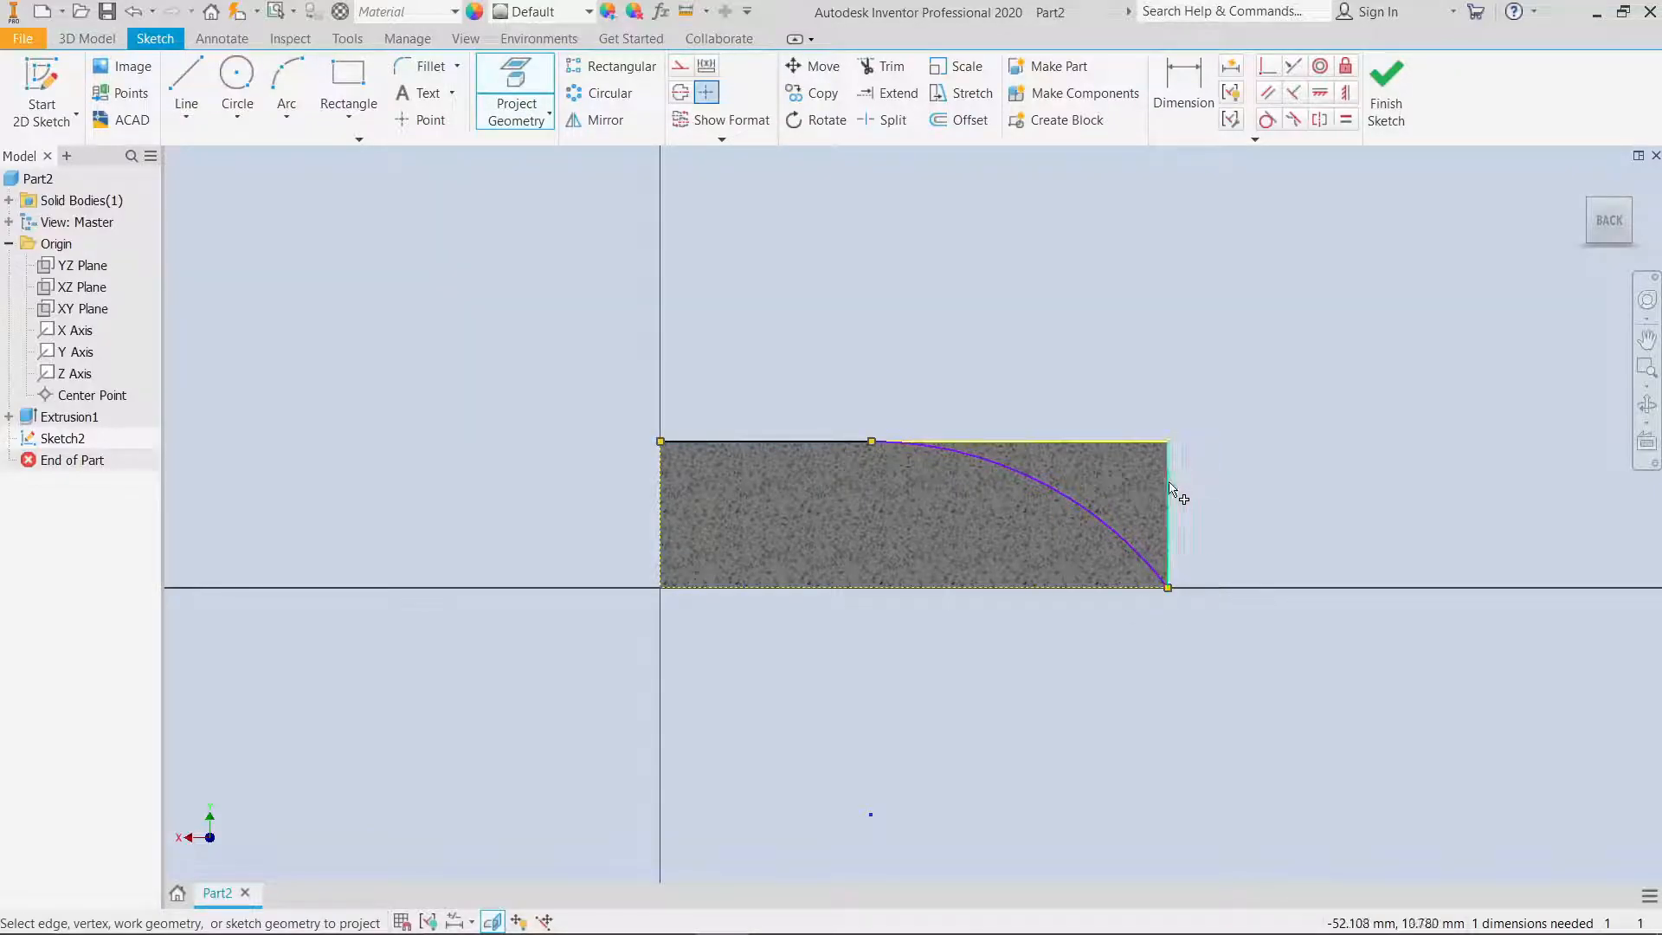
pyautogui.rightClick(1186, 385)
pyautogui.click(1244, 378)
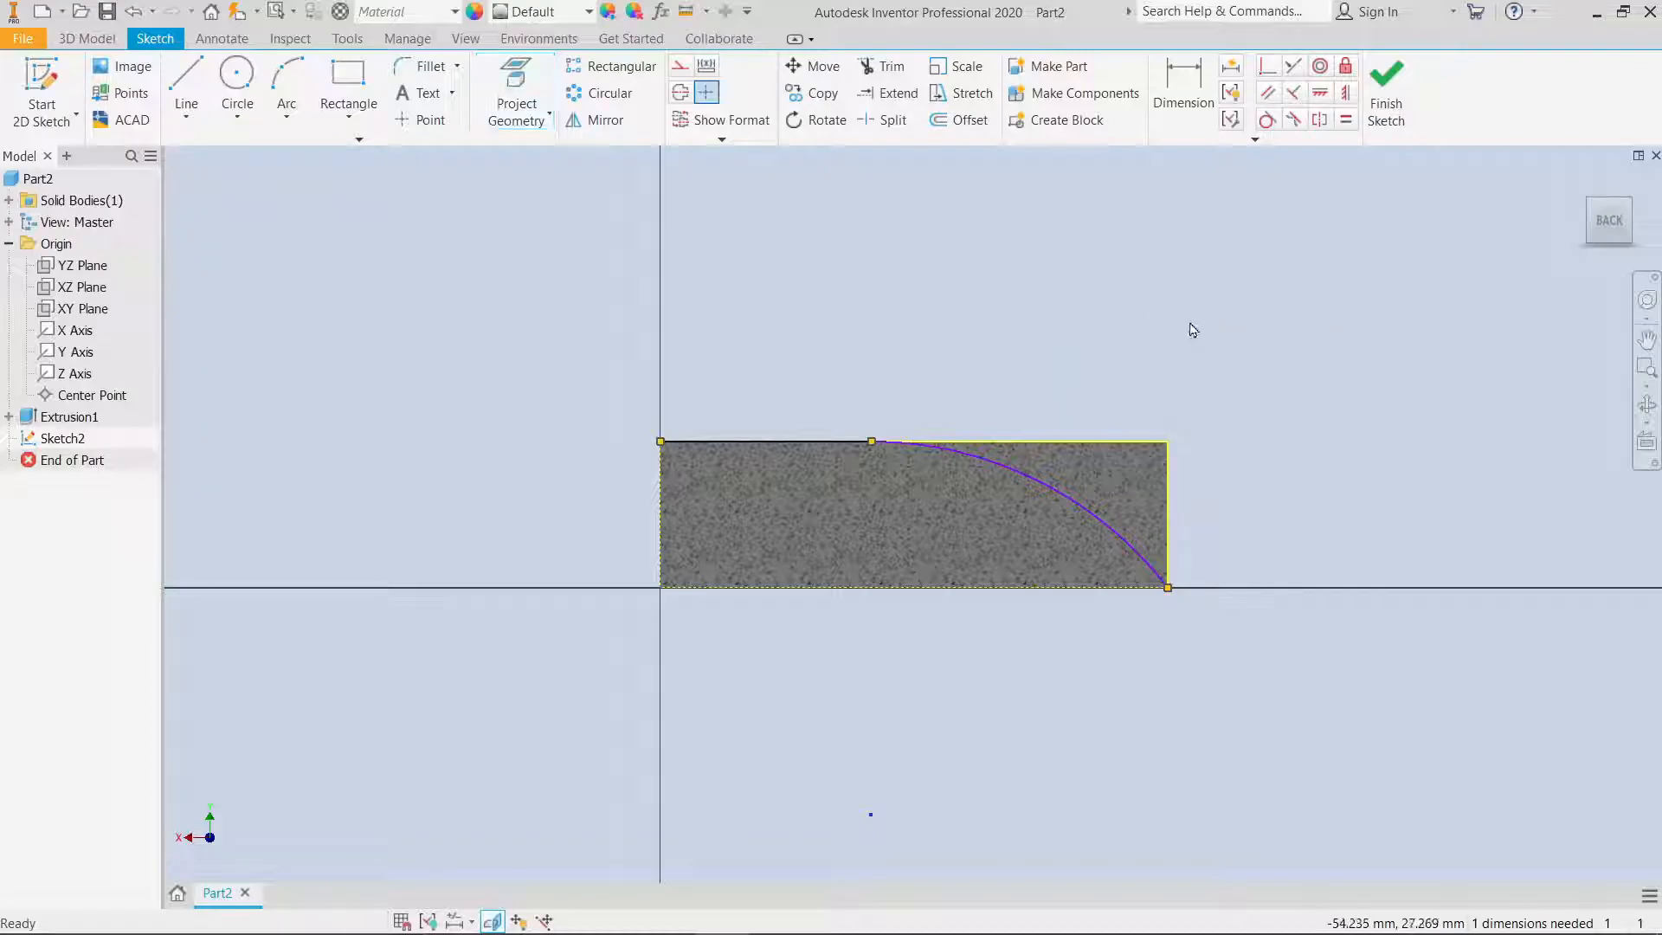
# Step: Dimension the arc's radius as 40 mm and finish the sketch
pyautogui.press('c')
pyautogui.rightClick(1095, 246)
pyautogui.click(1199, 81)
pyautogui.click(1086, 507)
pyautogui.click(1027, 525)
pyautogui.write('40')
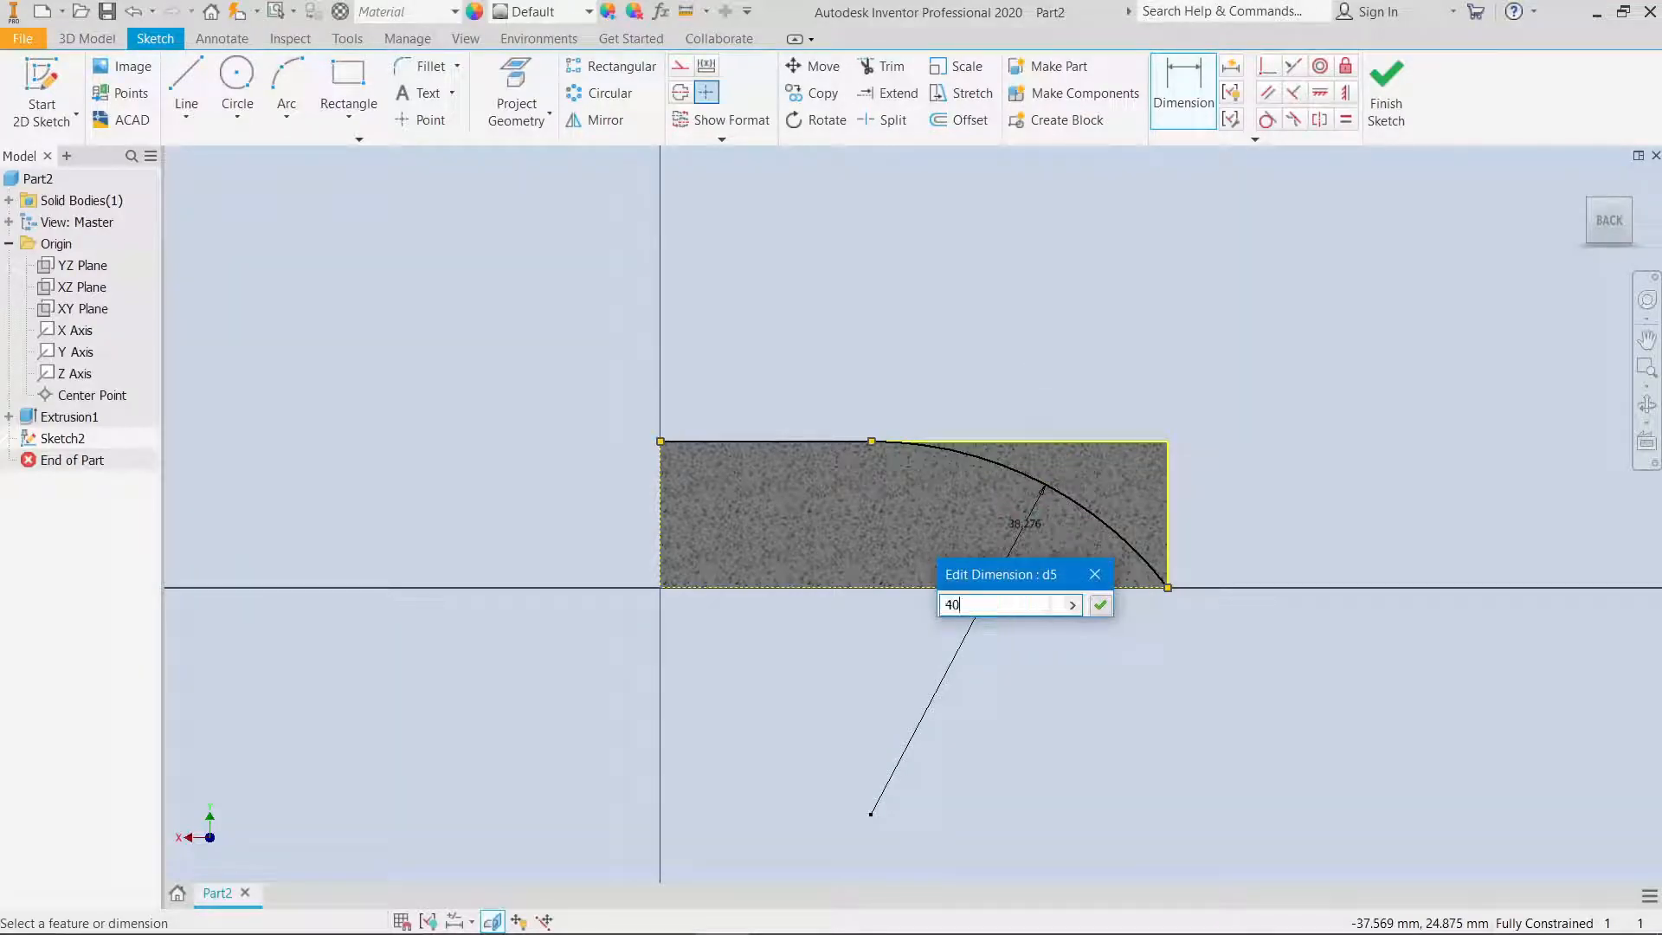
pyautogui.press('Return')
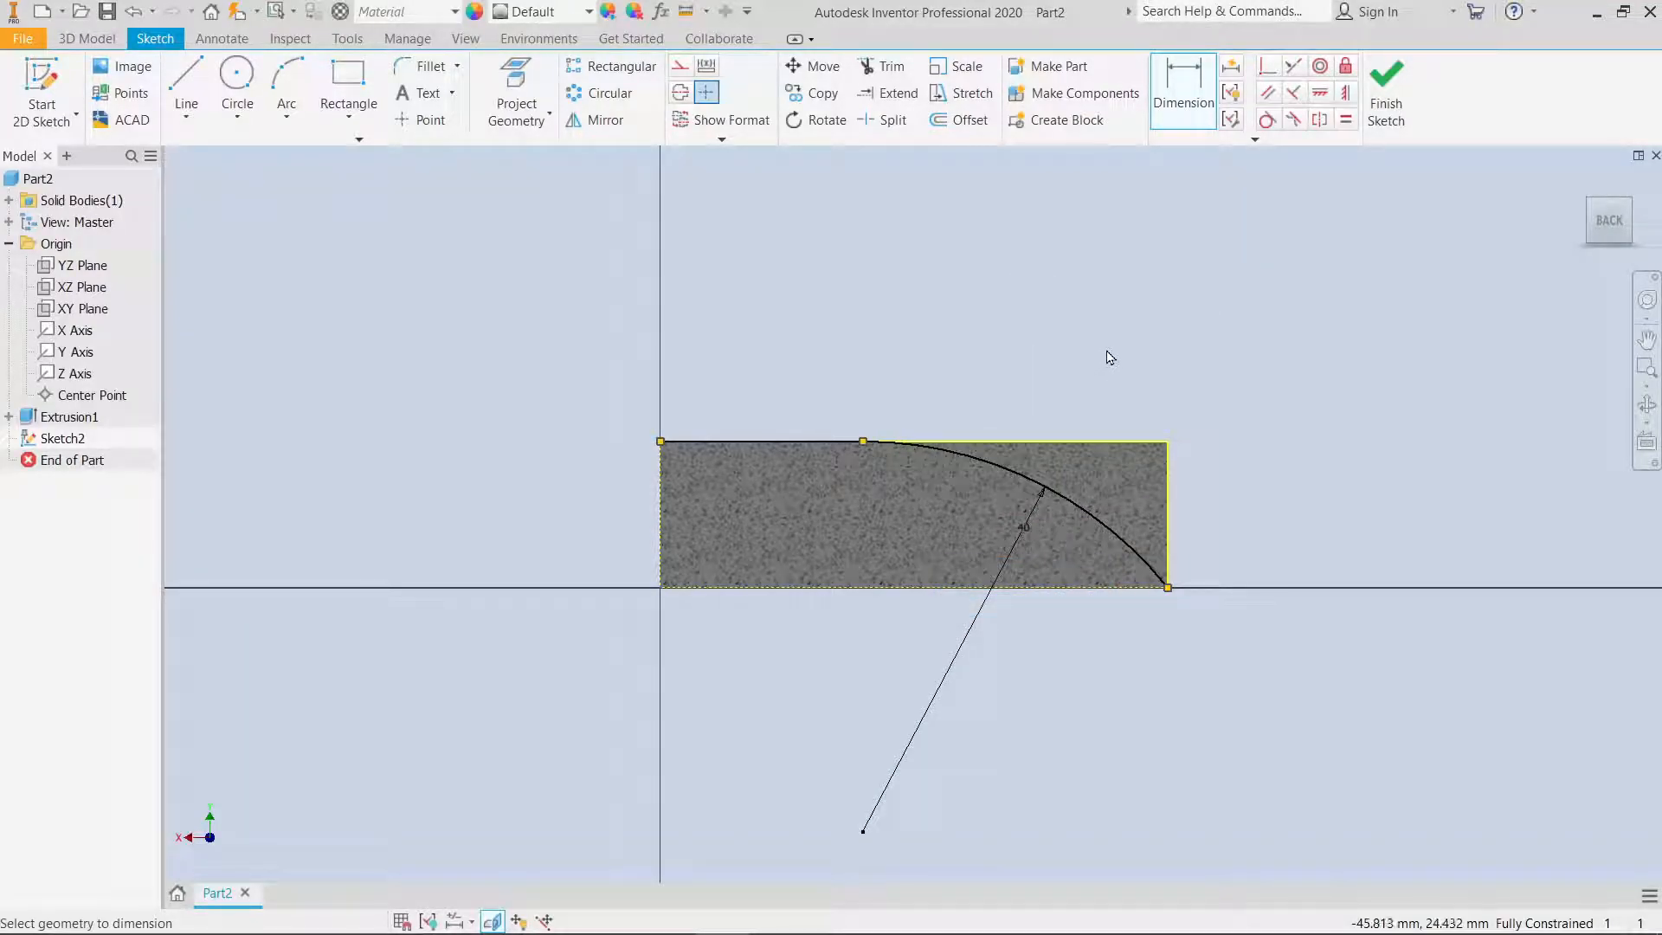
pyautogui.click(1385, 95)
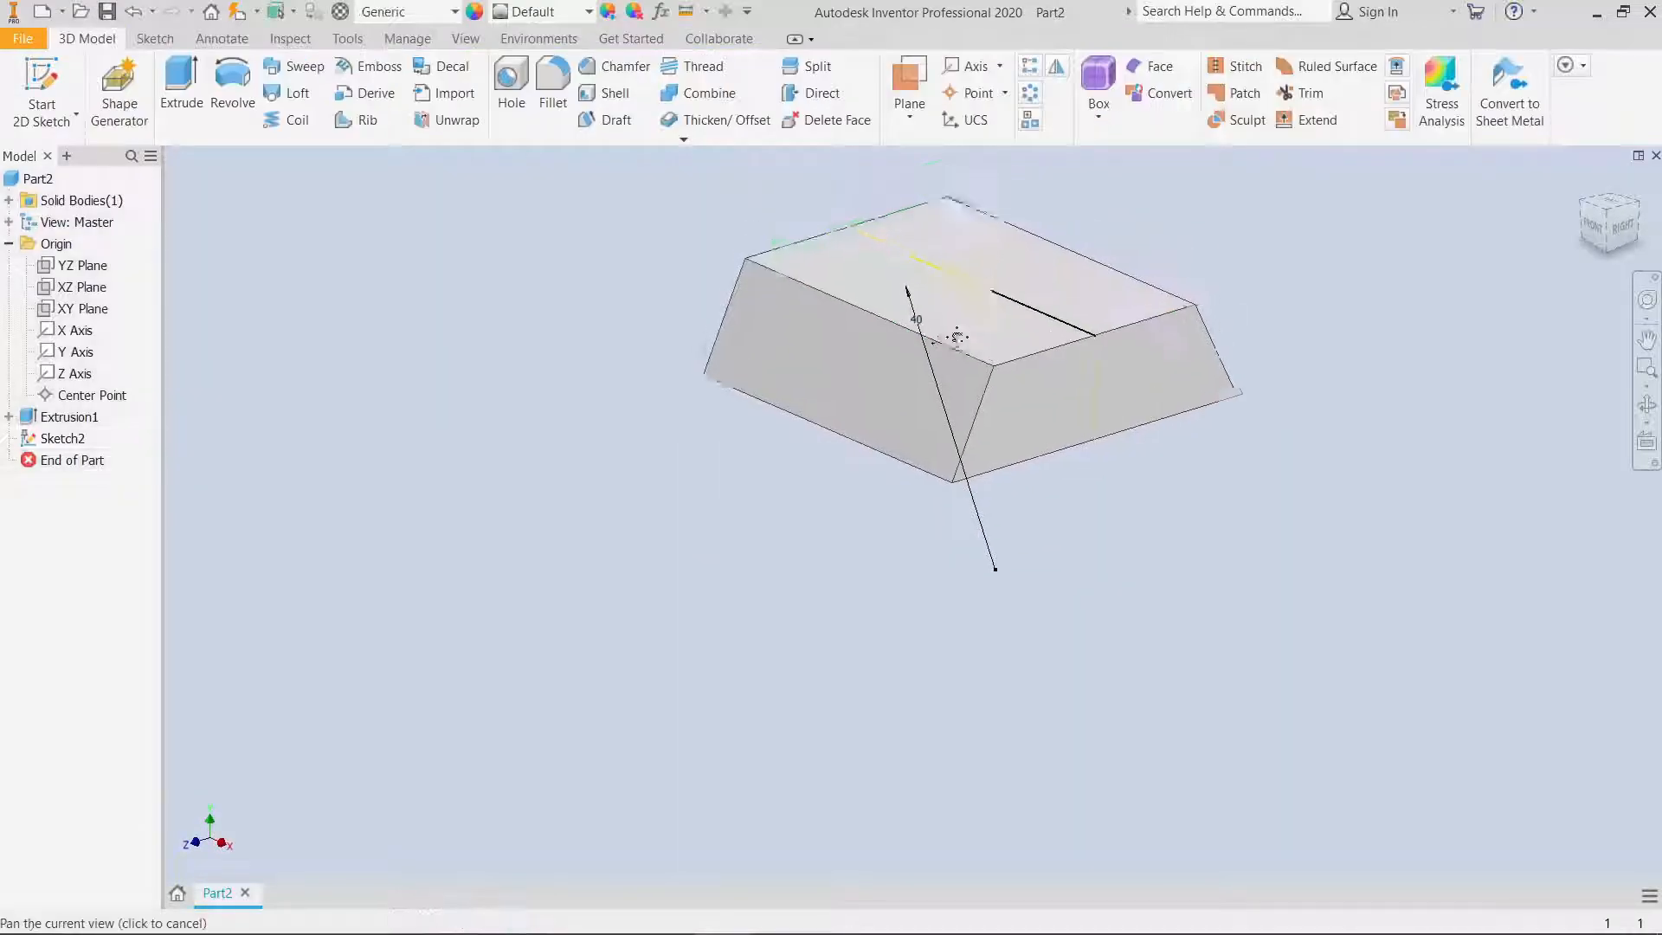
# Step: Cut the corner region above the arc out of the block with a symmetric 60 mm extrusion
pyautogui.click(182, 86)
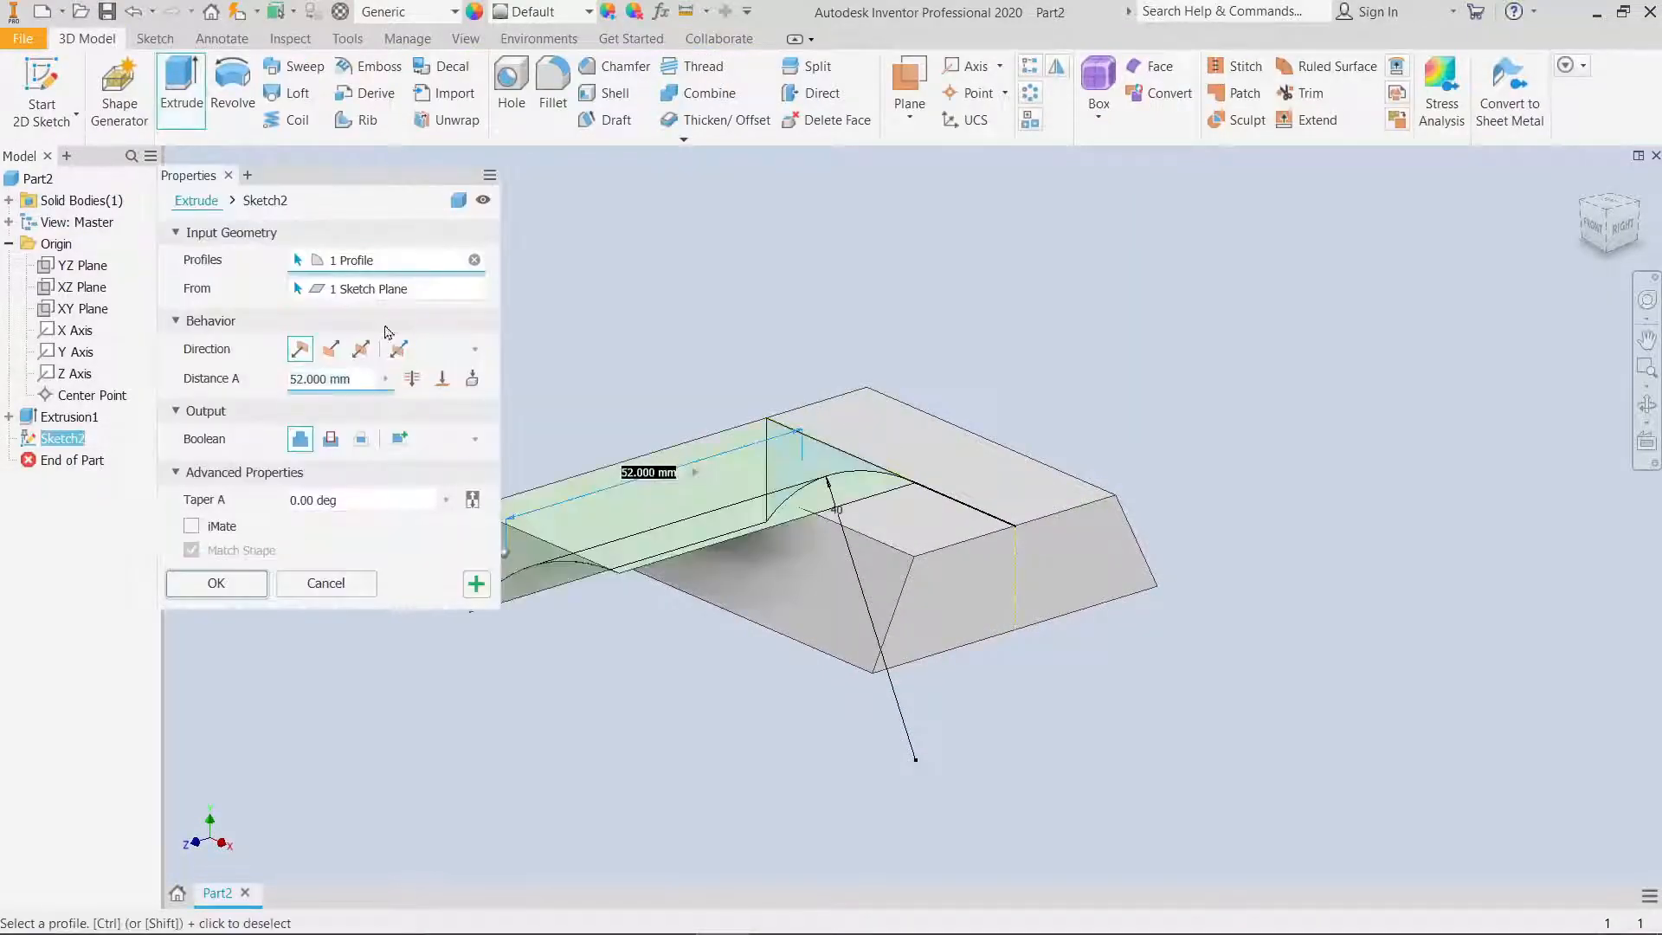
pyautogui.click(329, 355)
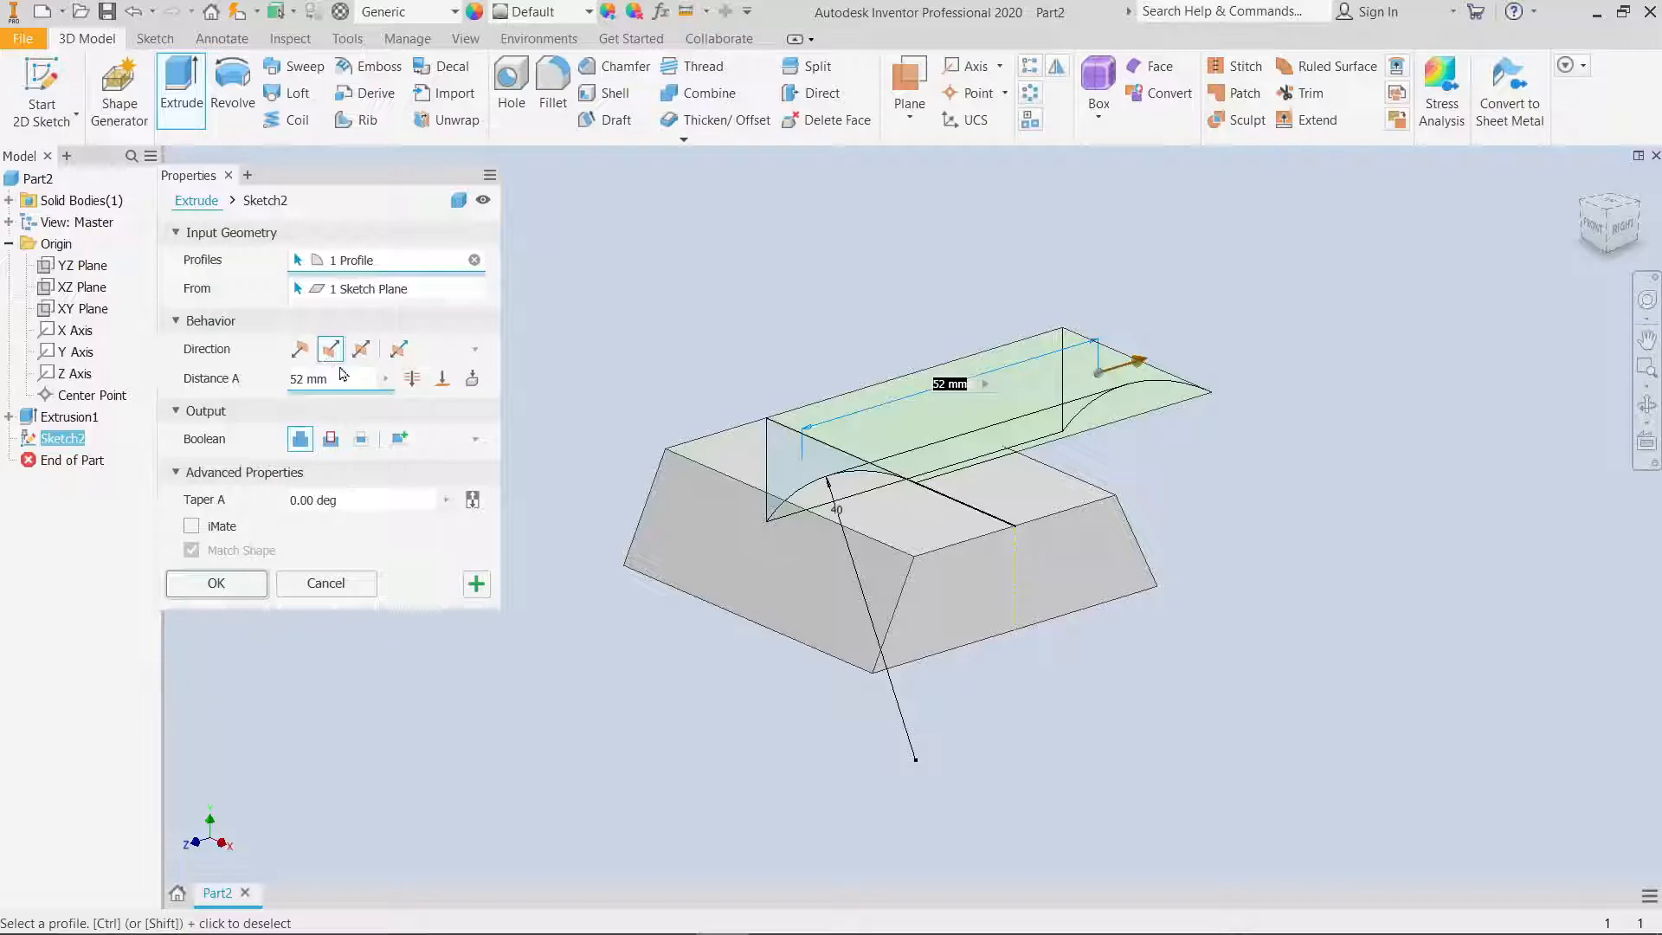
pyautogui.click(361, 349)
pyautogui.click(330, 439)
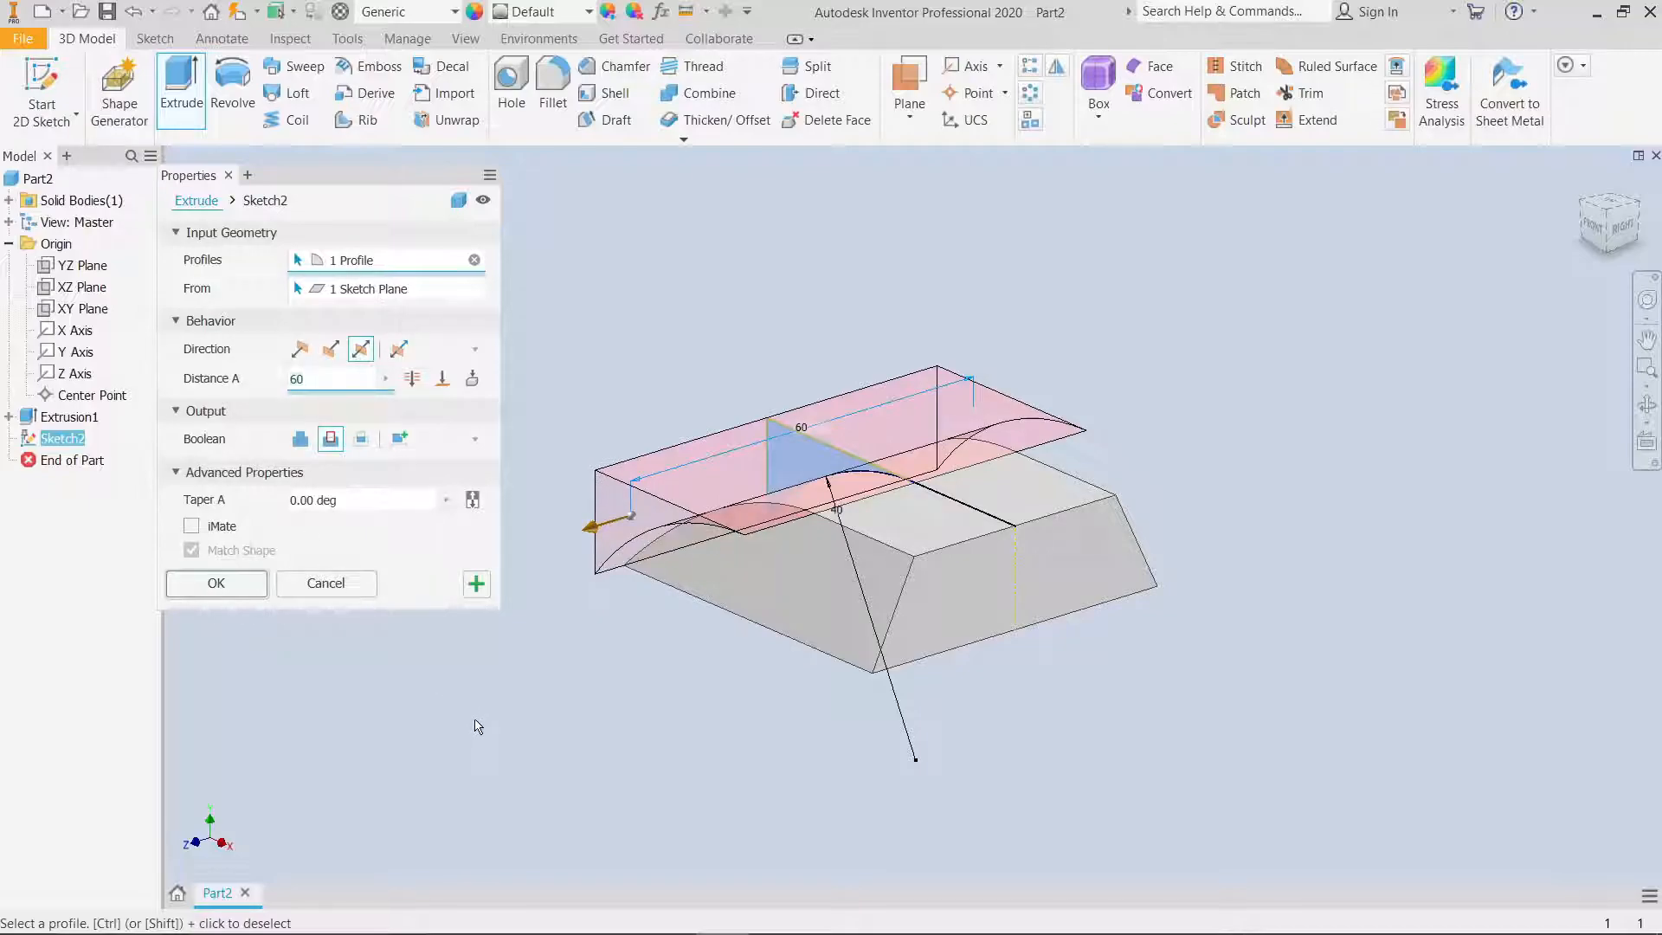
pyautogui.keyDown('shift'); pyautogui.moveTo(542, 708); pyautogui.dragTo(950, 771, button='middle'); pyautogui.keyUp('shift')
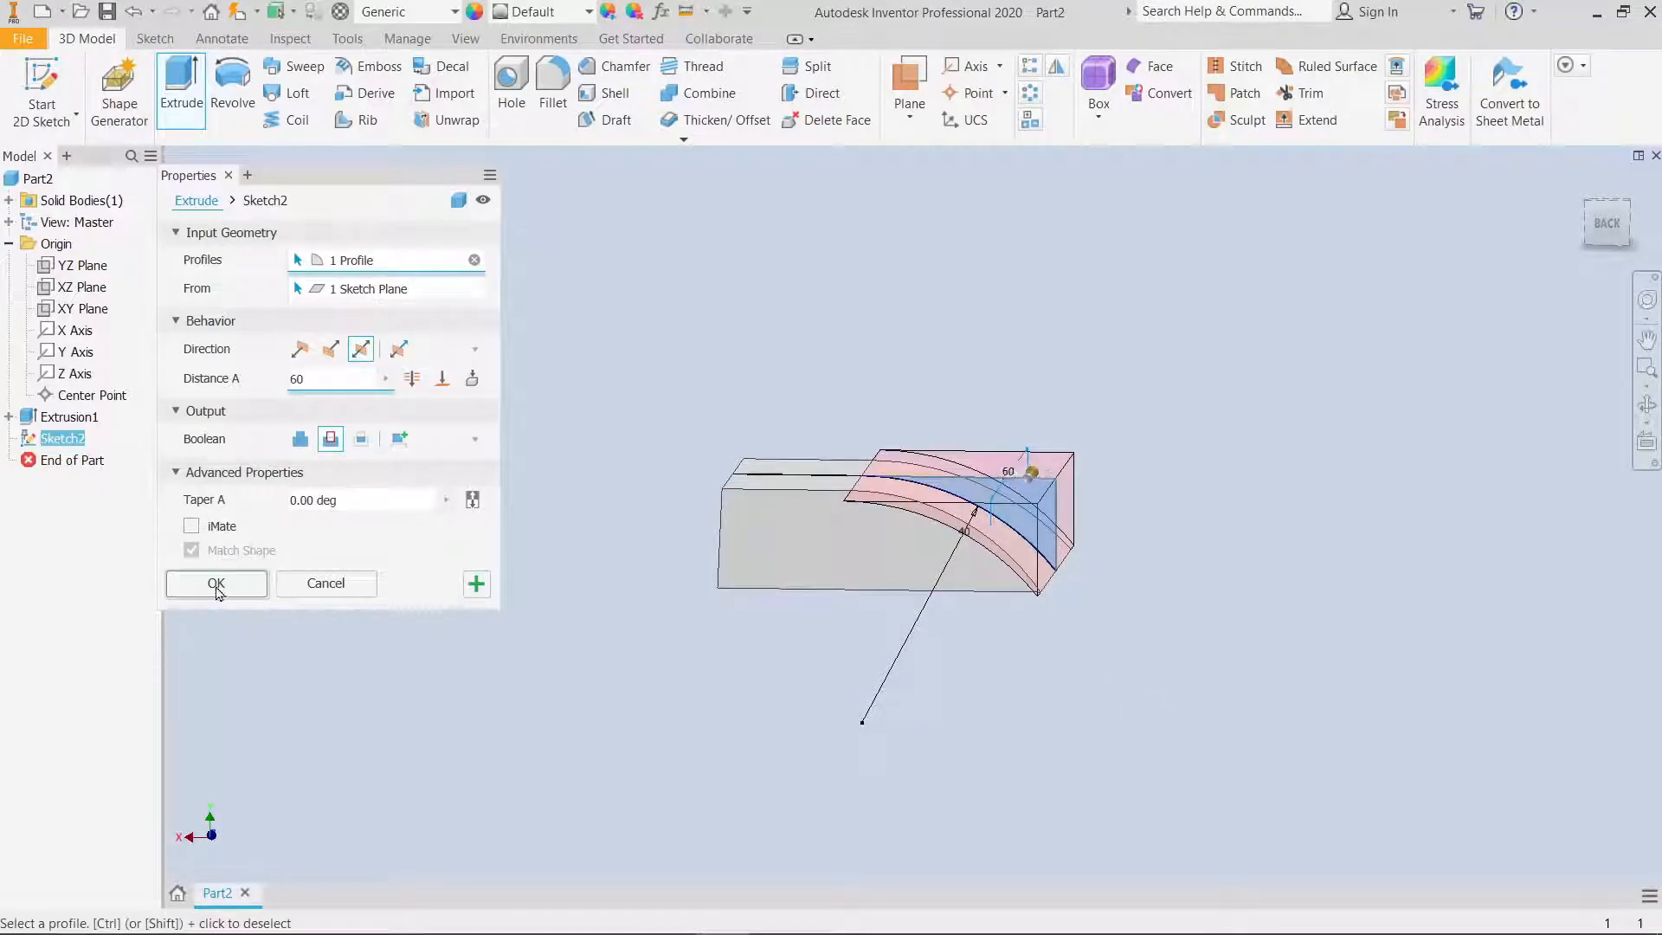
pyautogui.click(217, 584)
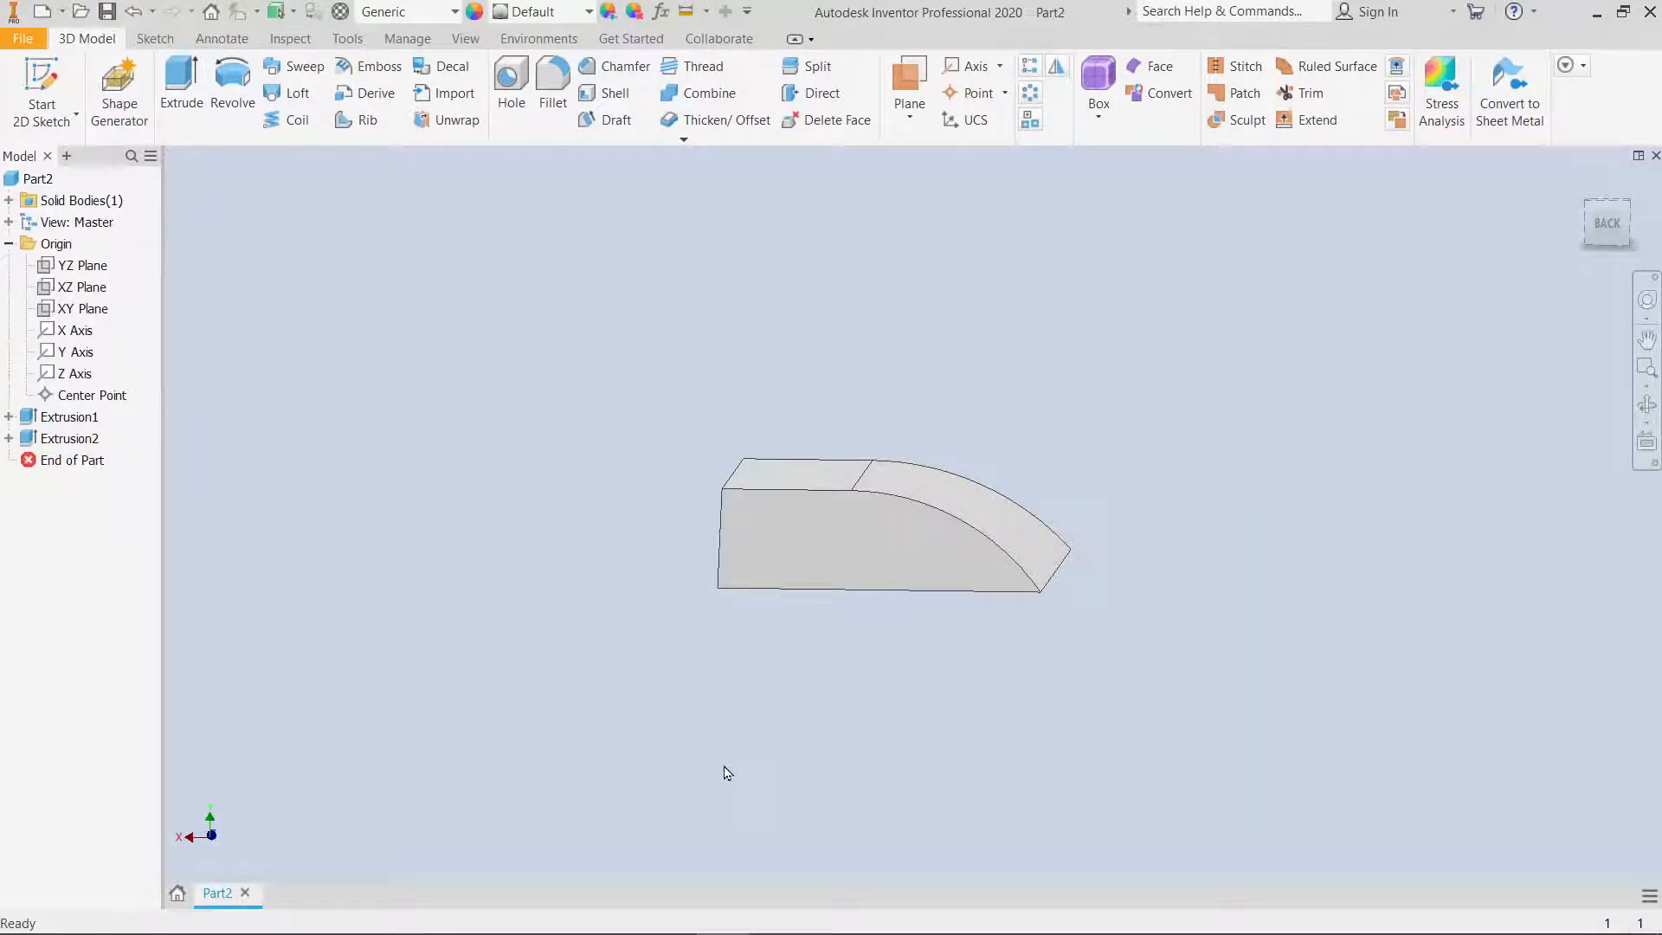
# Step: Create a work plane offset -10 mm from the block's flat trapezoidal end face
pyautogui.keyDown('shift'); pyautogui.moveTo(596, 604); pyautogui.dragTo(677, 591, button='middle'); pyautogui.keyUp('shift')
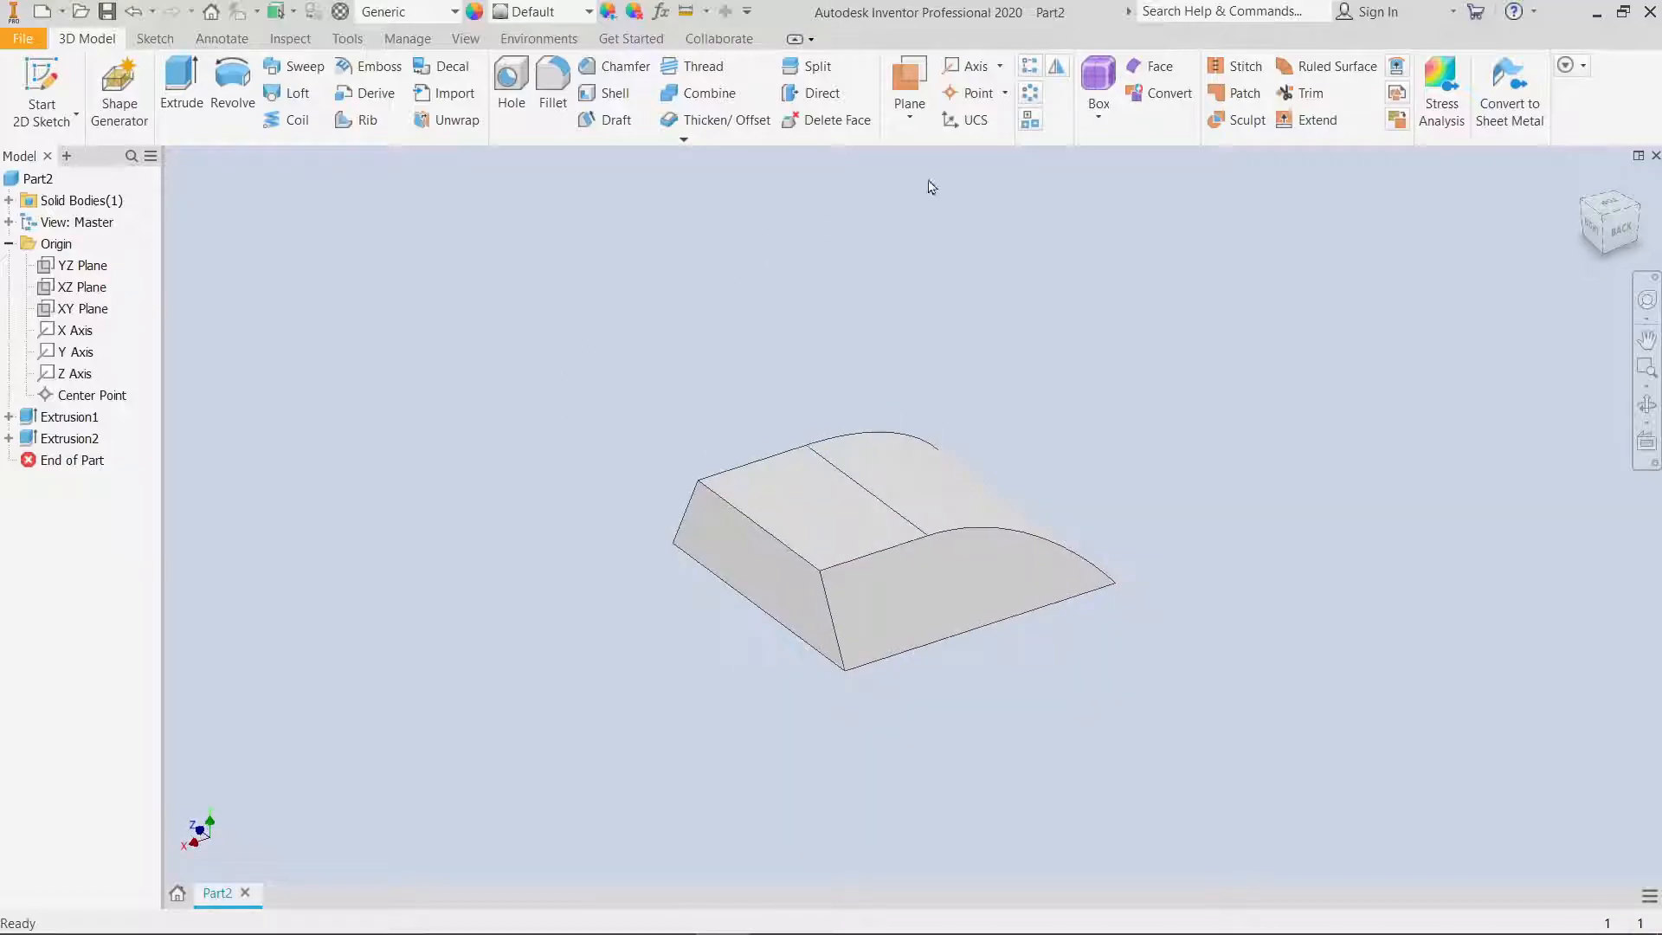
pyautogui.click(912, 130)
pyautogui.click(916, 208)
pyautogui.click(743, 580)
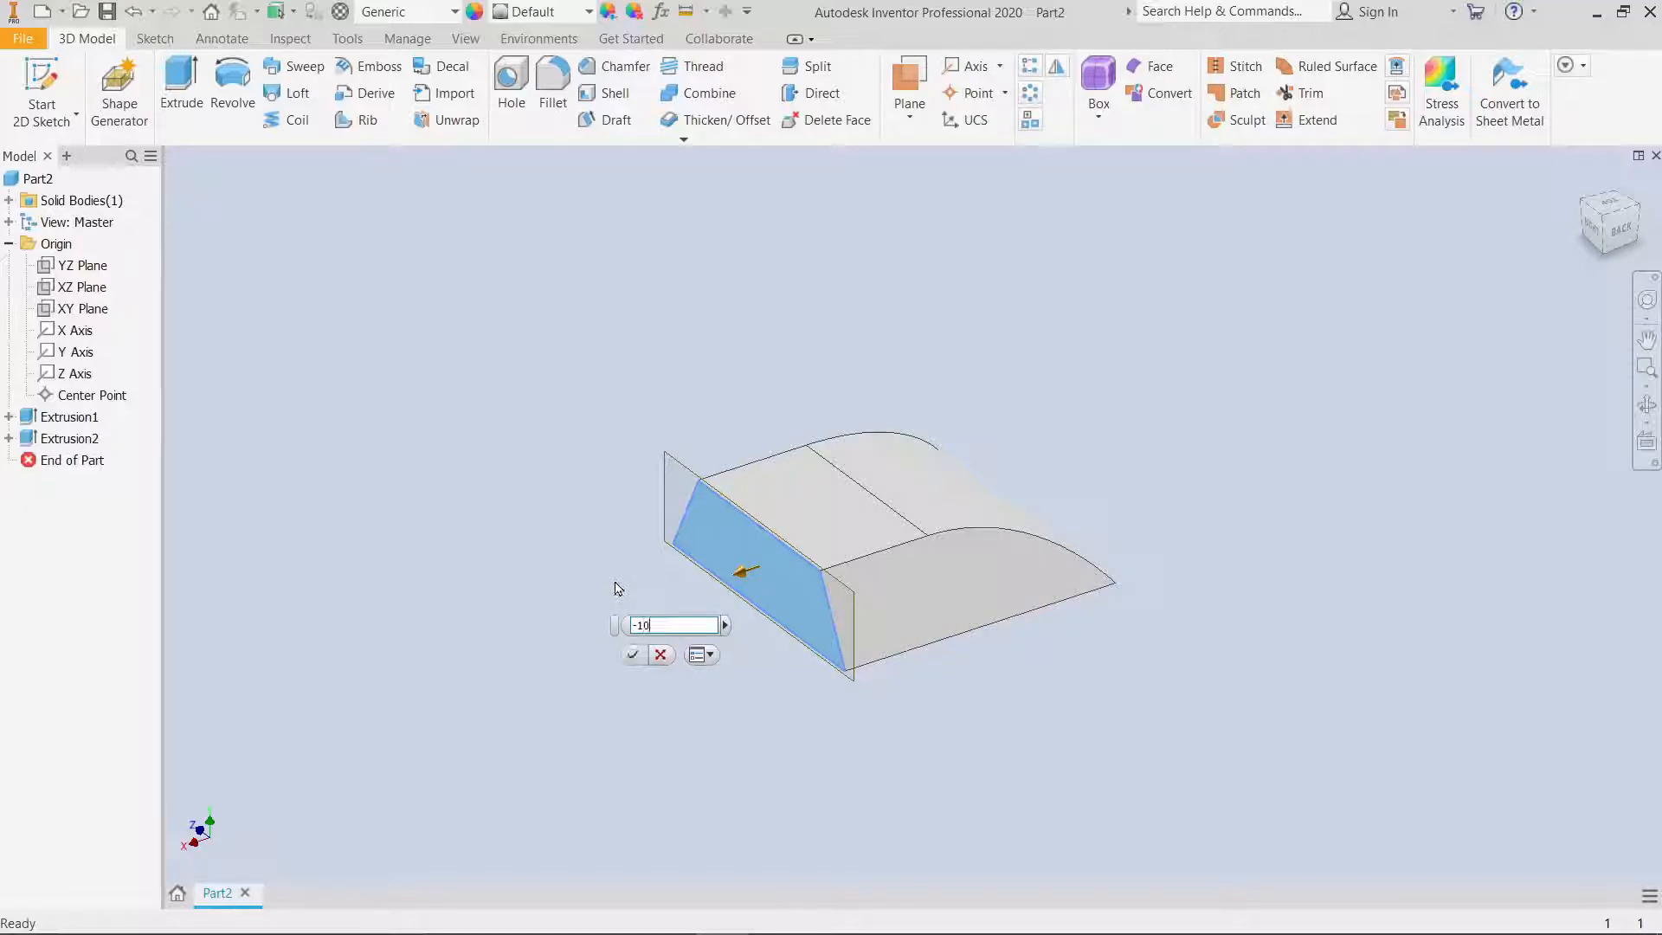
pyautogui.press('Return')
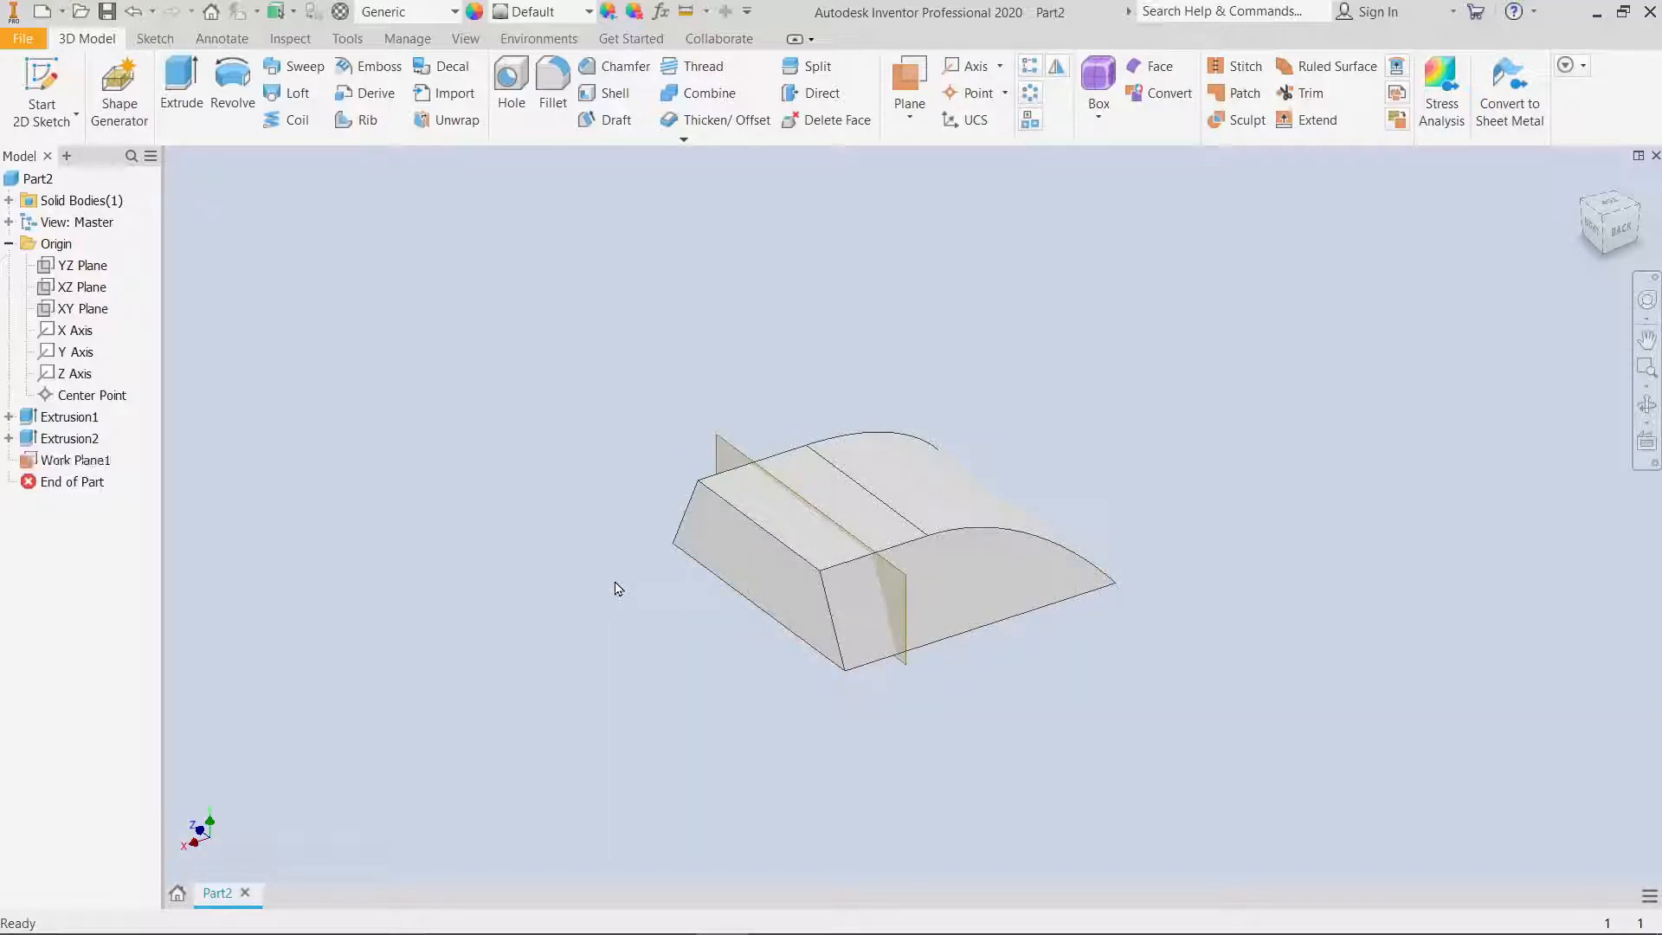
# Step: Sketch a 12 mm diameter circle on the offset work plane, centred on the vertical axis just below the block's top edge
pyautogui.click(738, 439)
pyautogui.press('s')
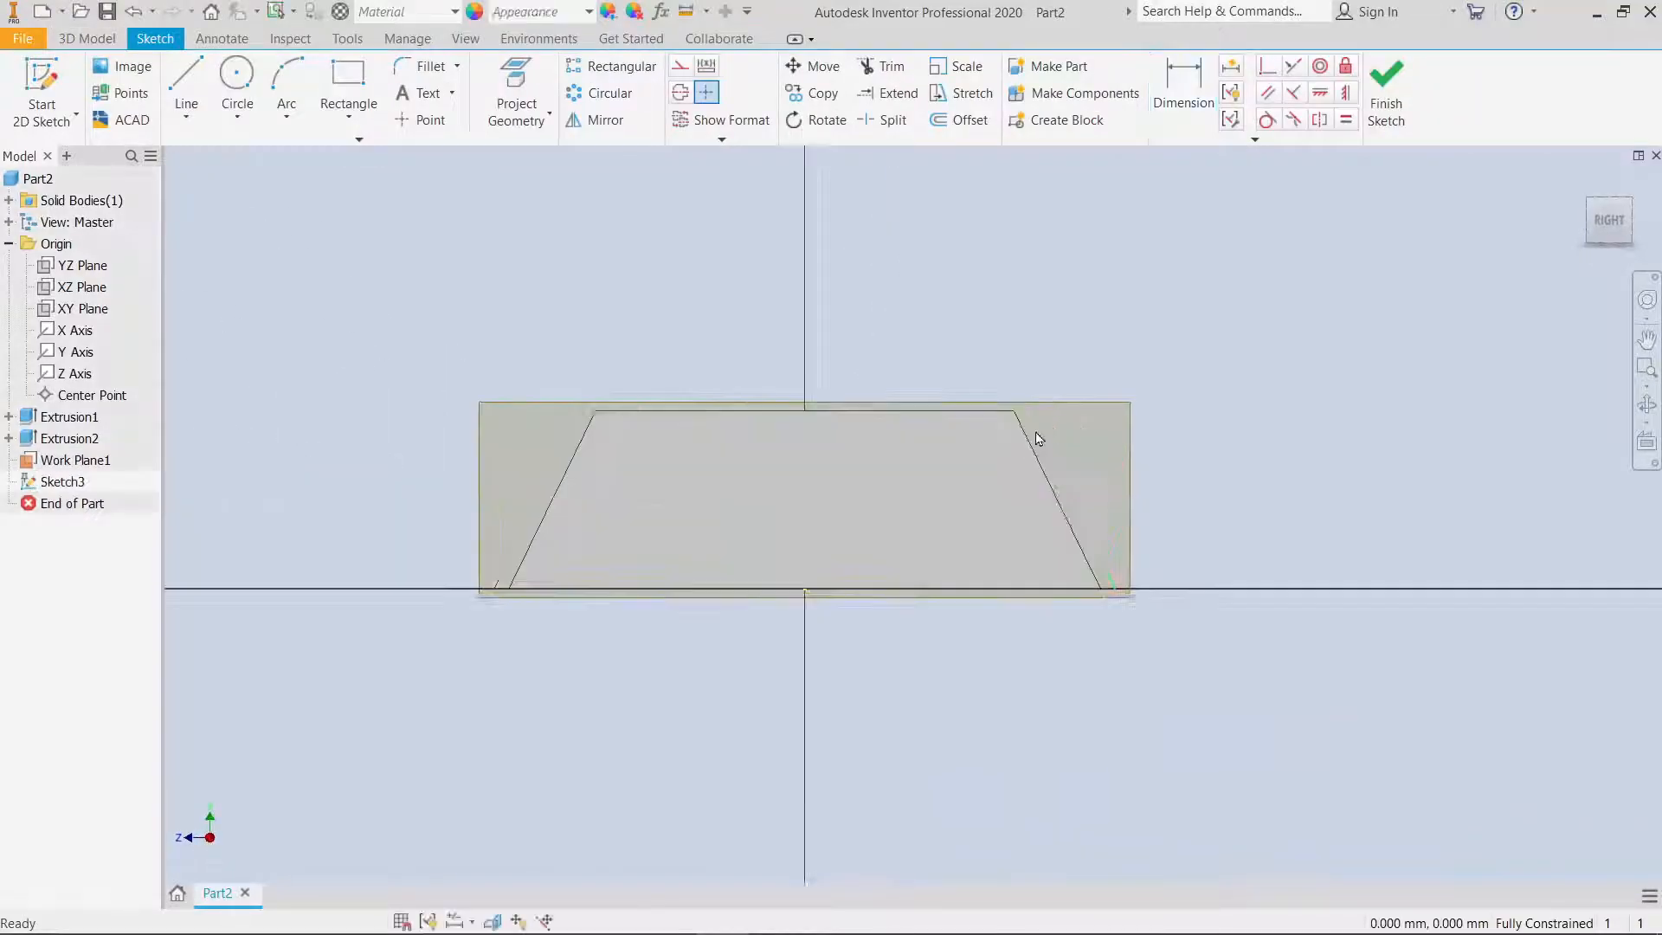
pyautogui.click(237, 82)
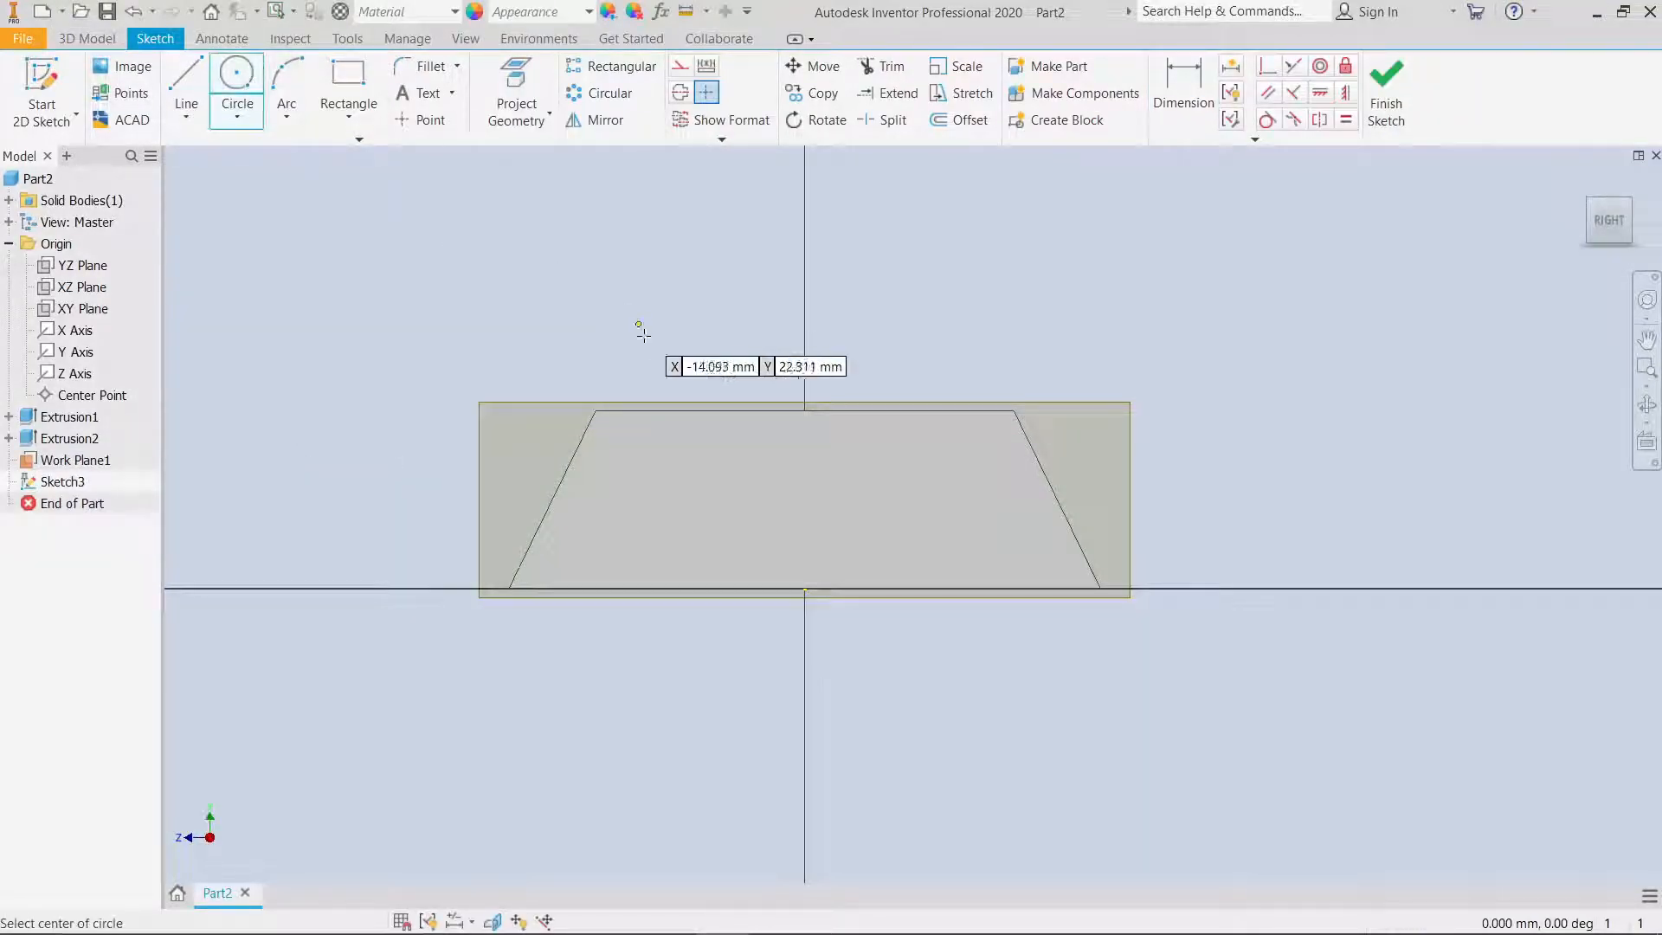
pyautogui.click(804, 486)
pyautogui.press('Escape')
pyautogui.rightClick(805, 335)
pyautogui.click(883, 337)
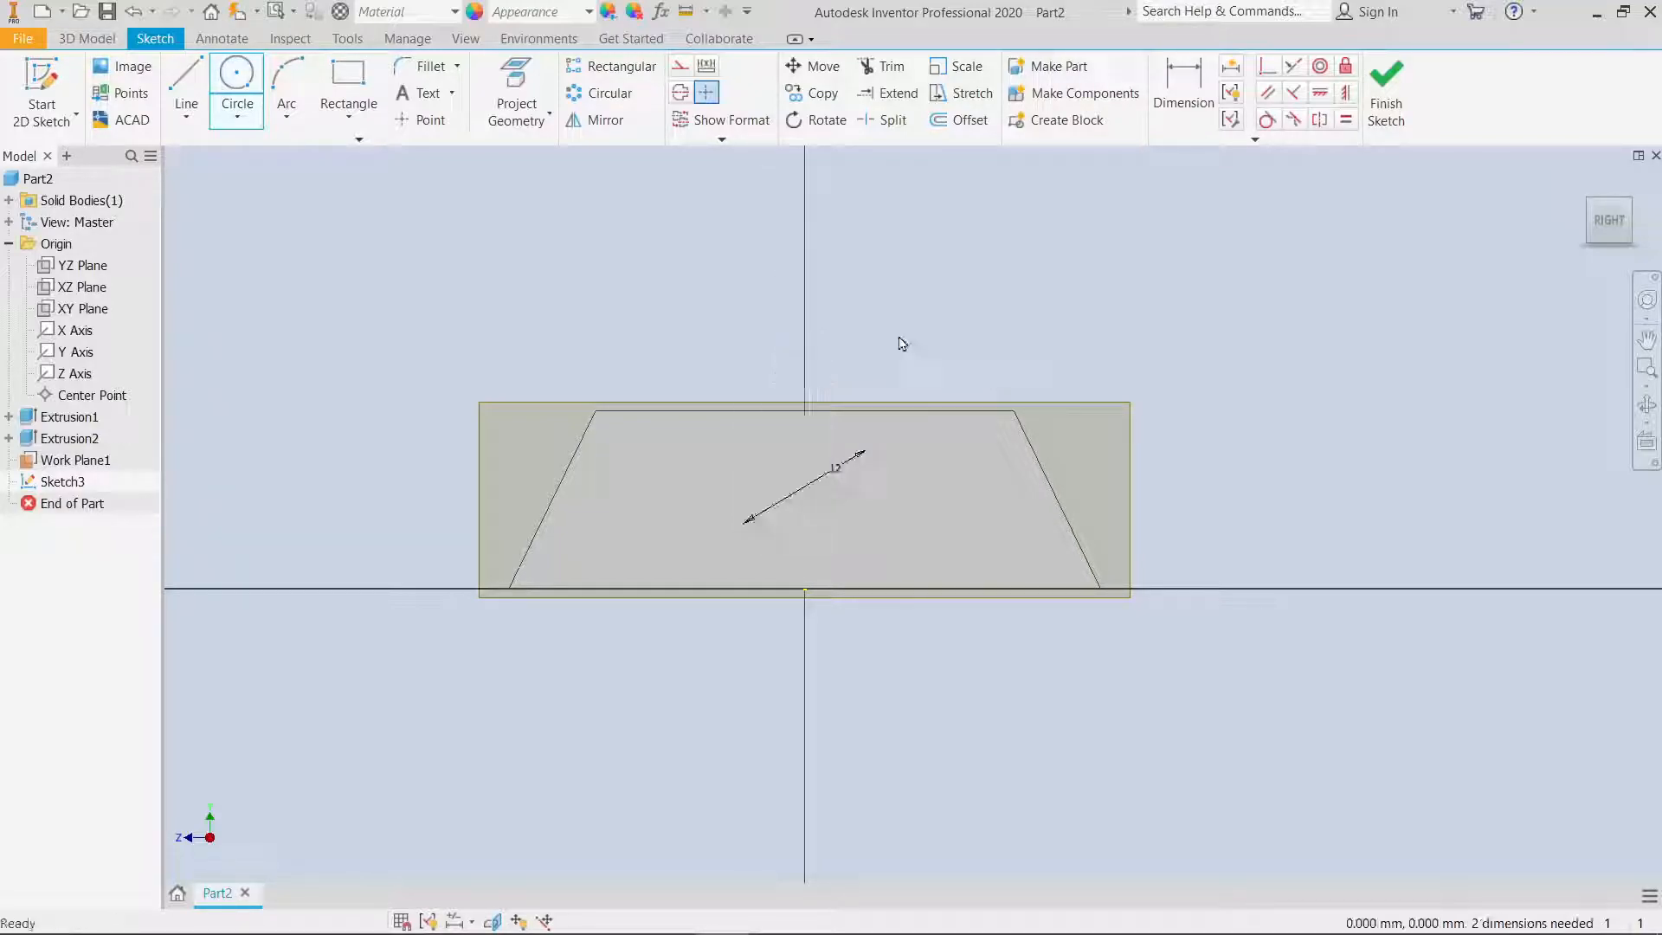
# Step: Project the block's top edge into the sketch and slice the graphics at the sketch plane
pyautogui.click(532, 90)
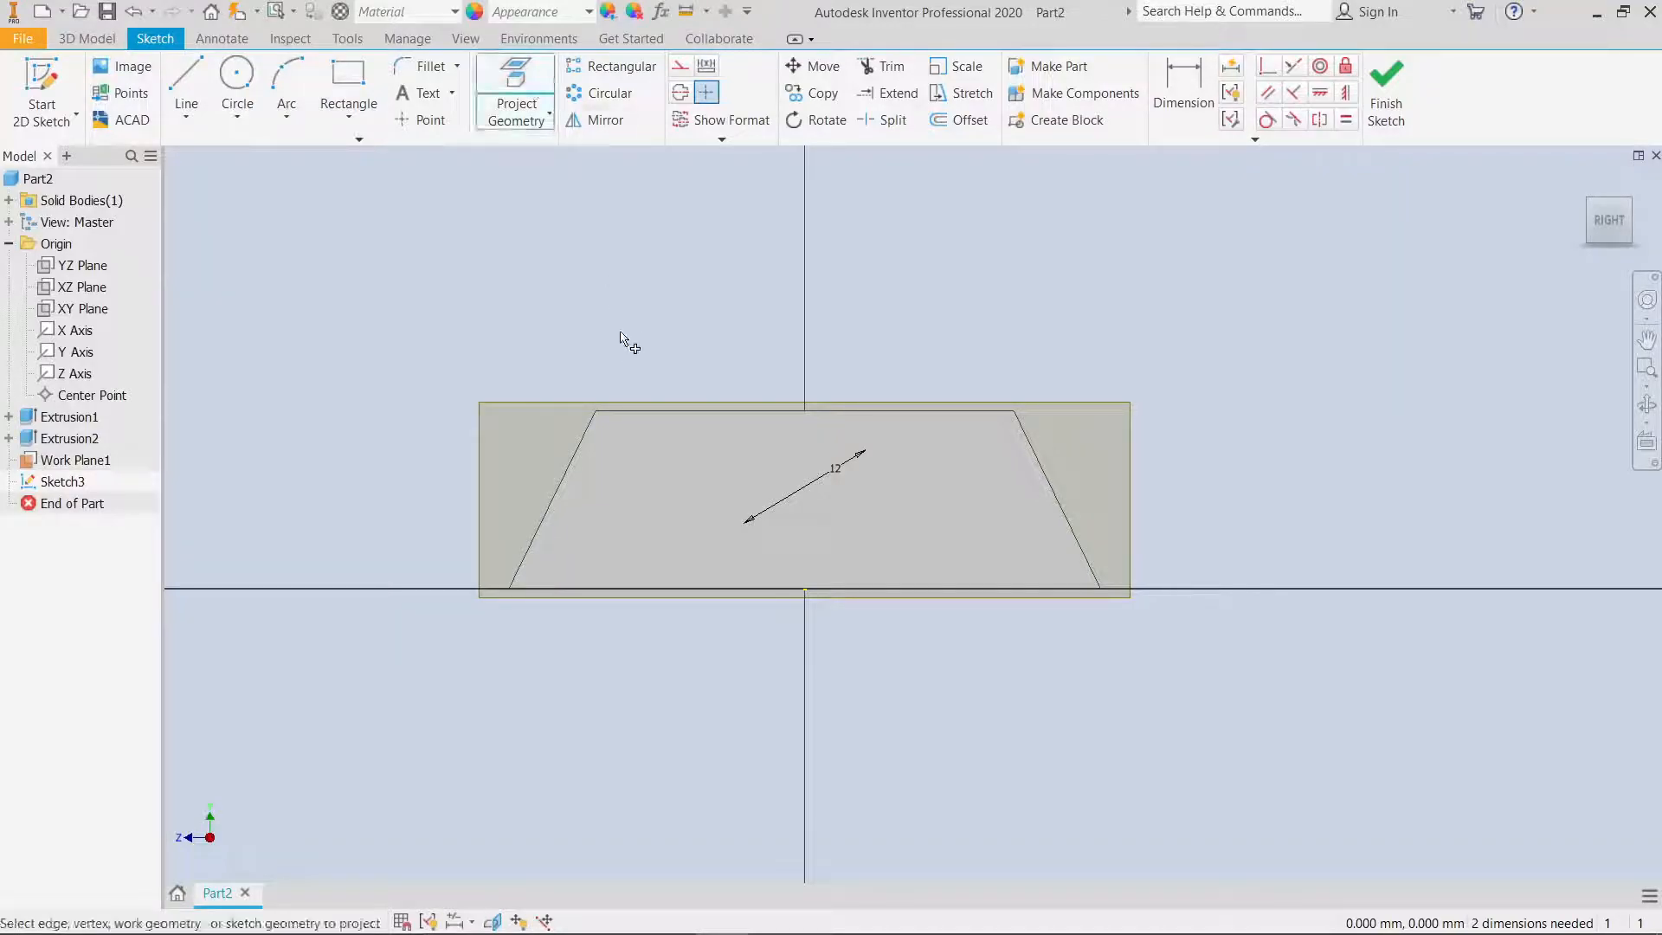
pyautogui.rightClick(610, 325)
pyautogui.click(680, 333)
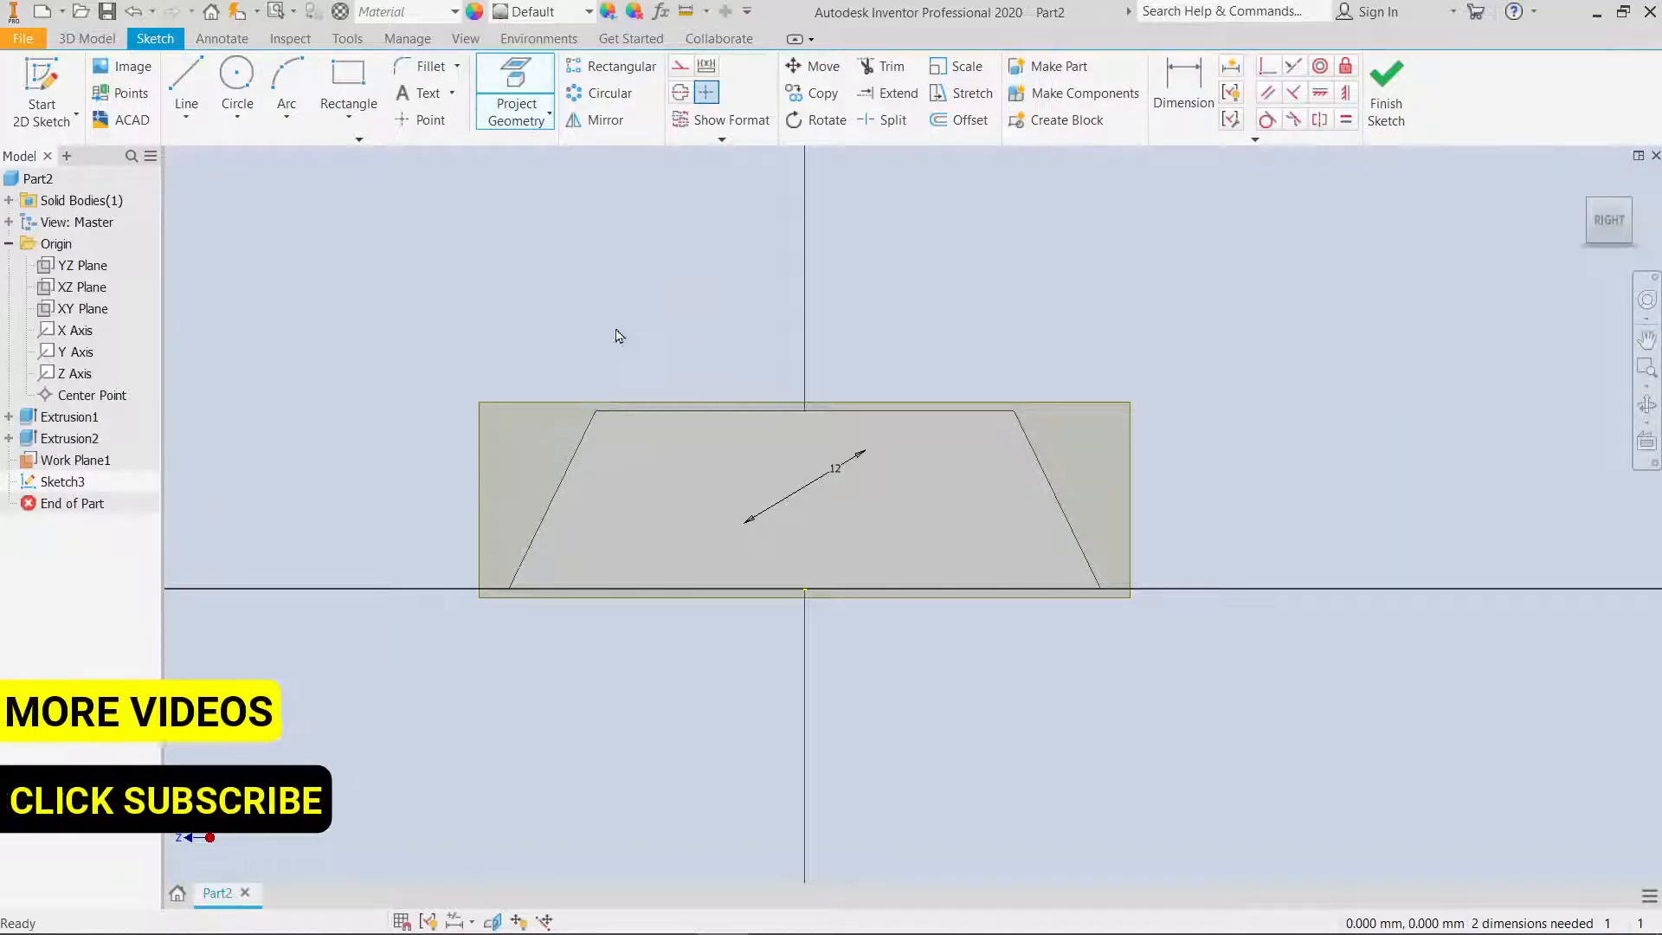
pyautogui.scroll(3, 998, 311)
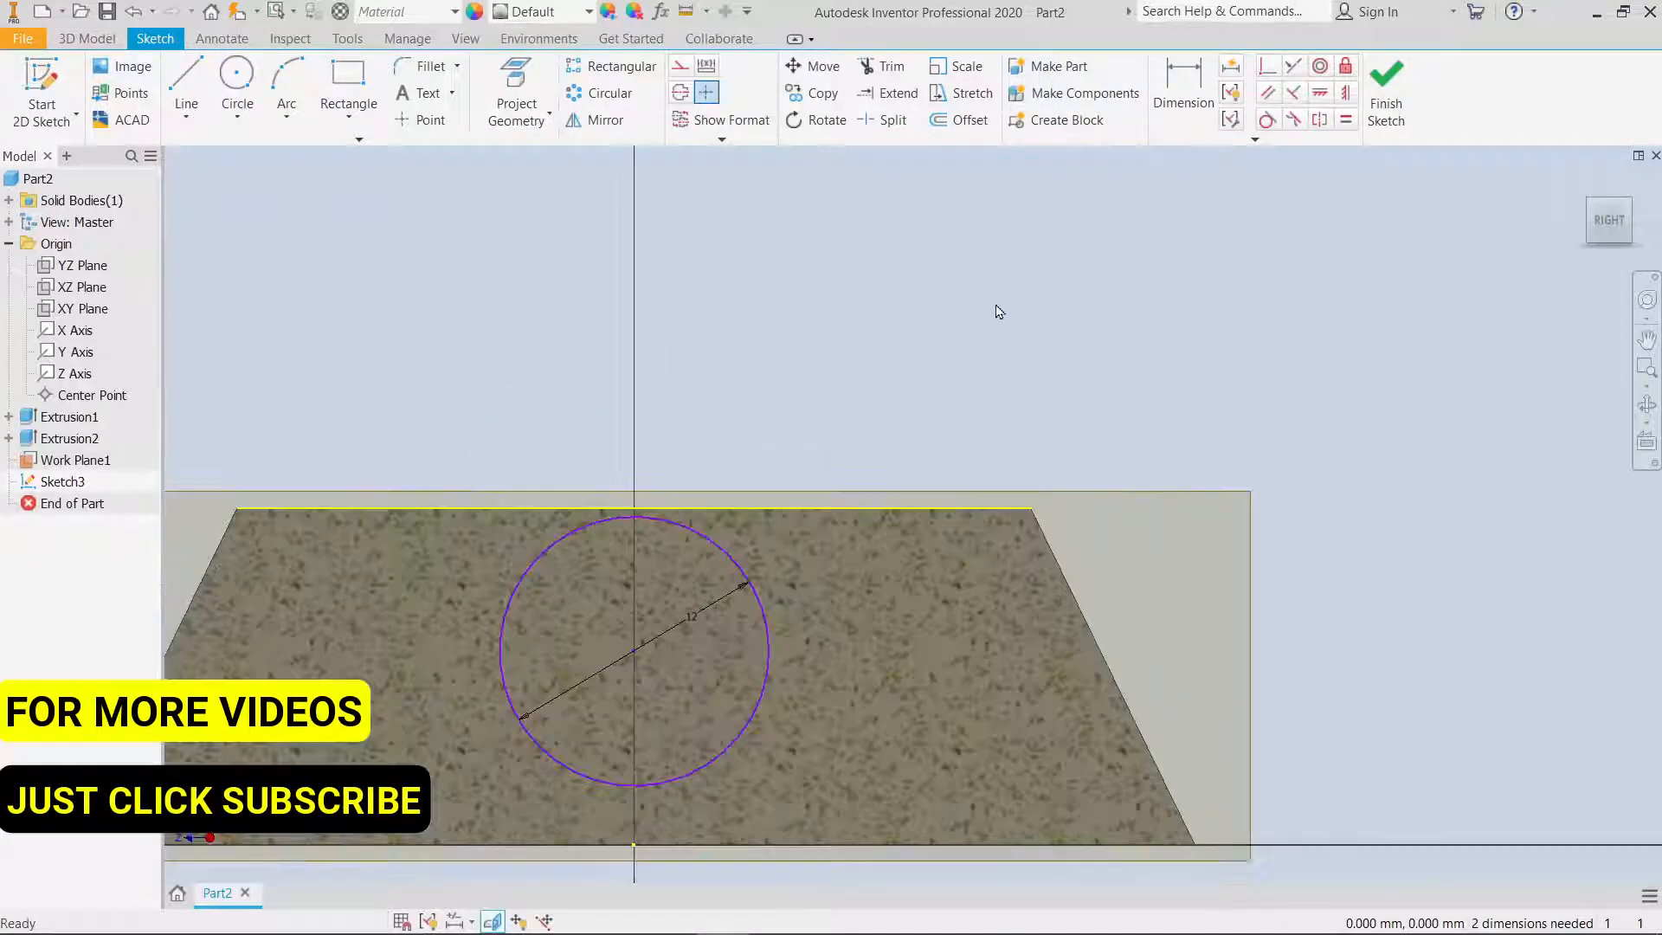
pyautogui.moveTo(586, 301); pyautogui.dragTo(696, 176, button='middle')
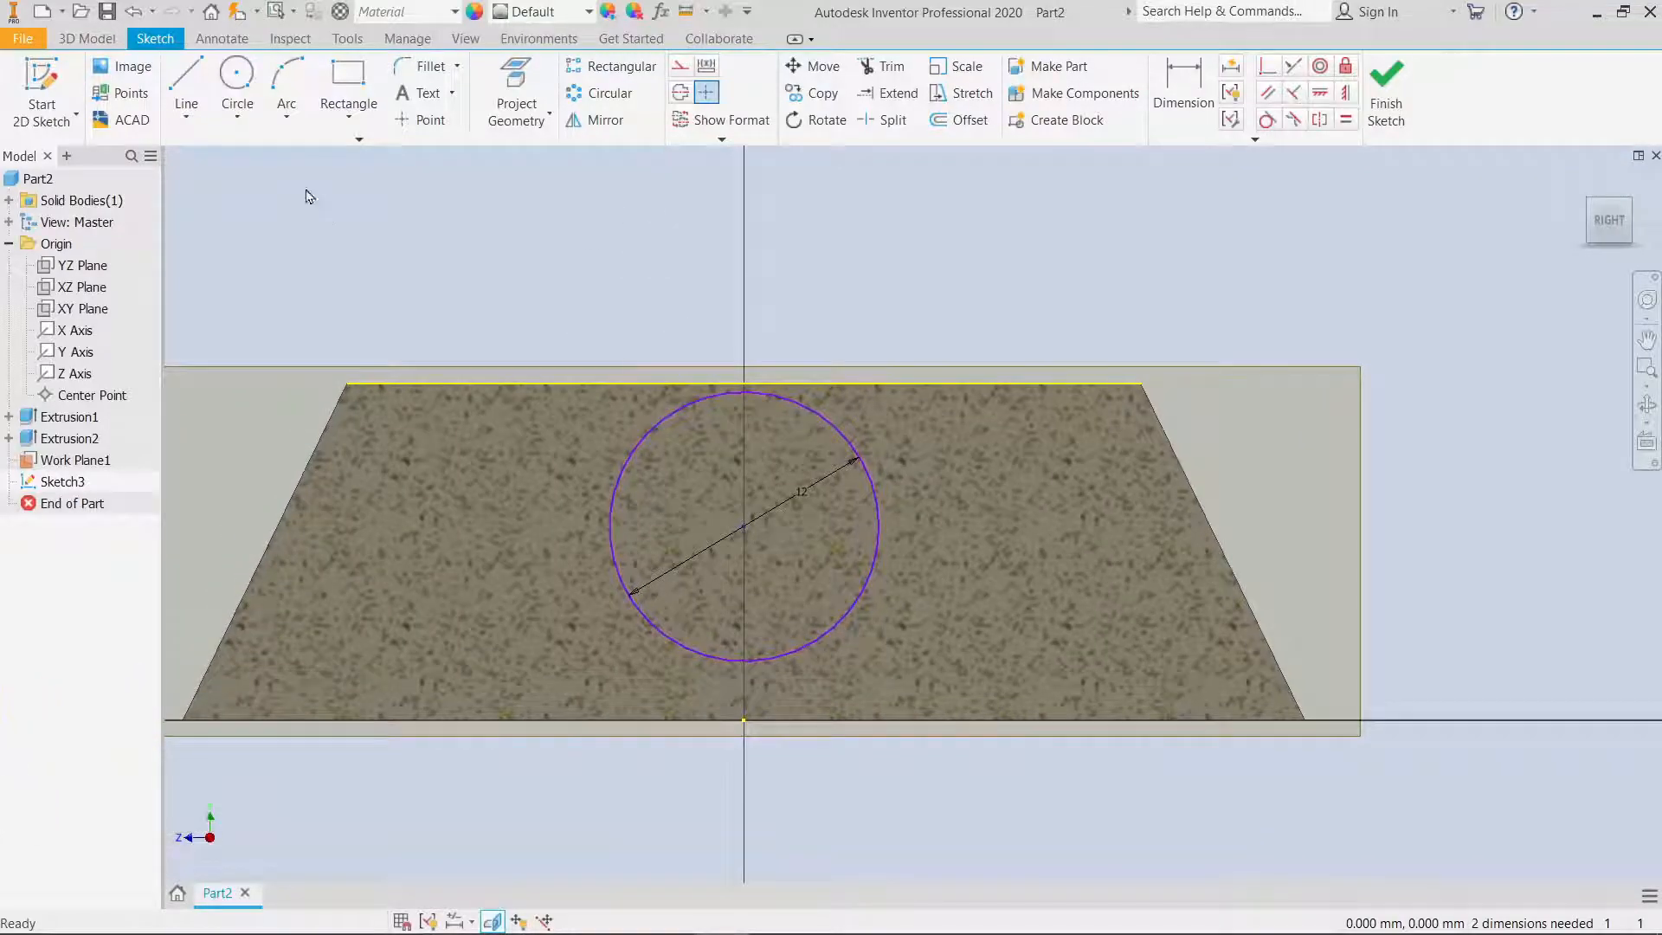
# Step: Draw two vertical lines about 6.4 mm long from the circle's left and right quadrants up to the projected top edge
pyautogui.click(187, 82)
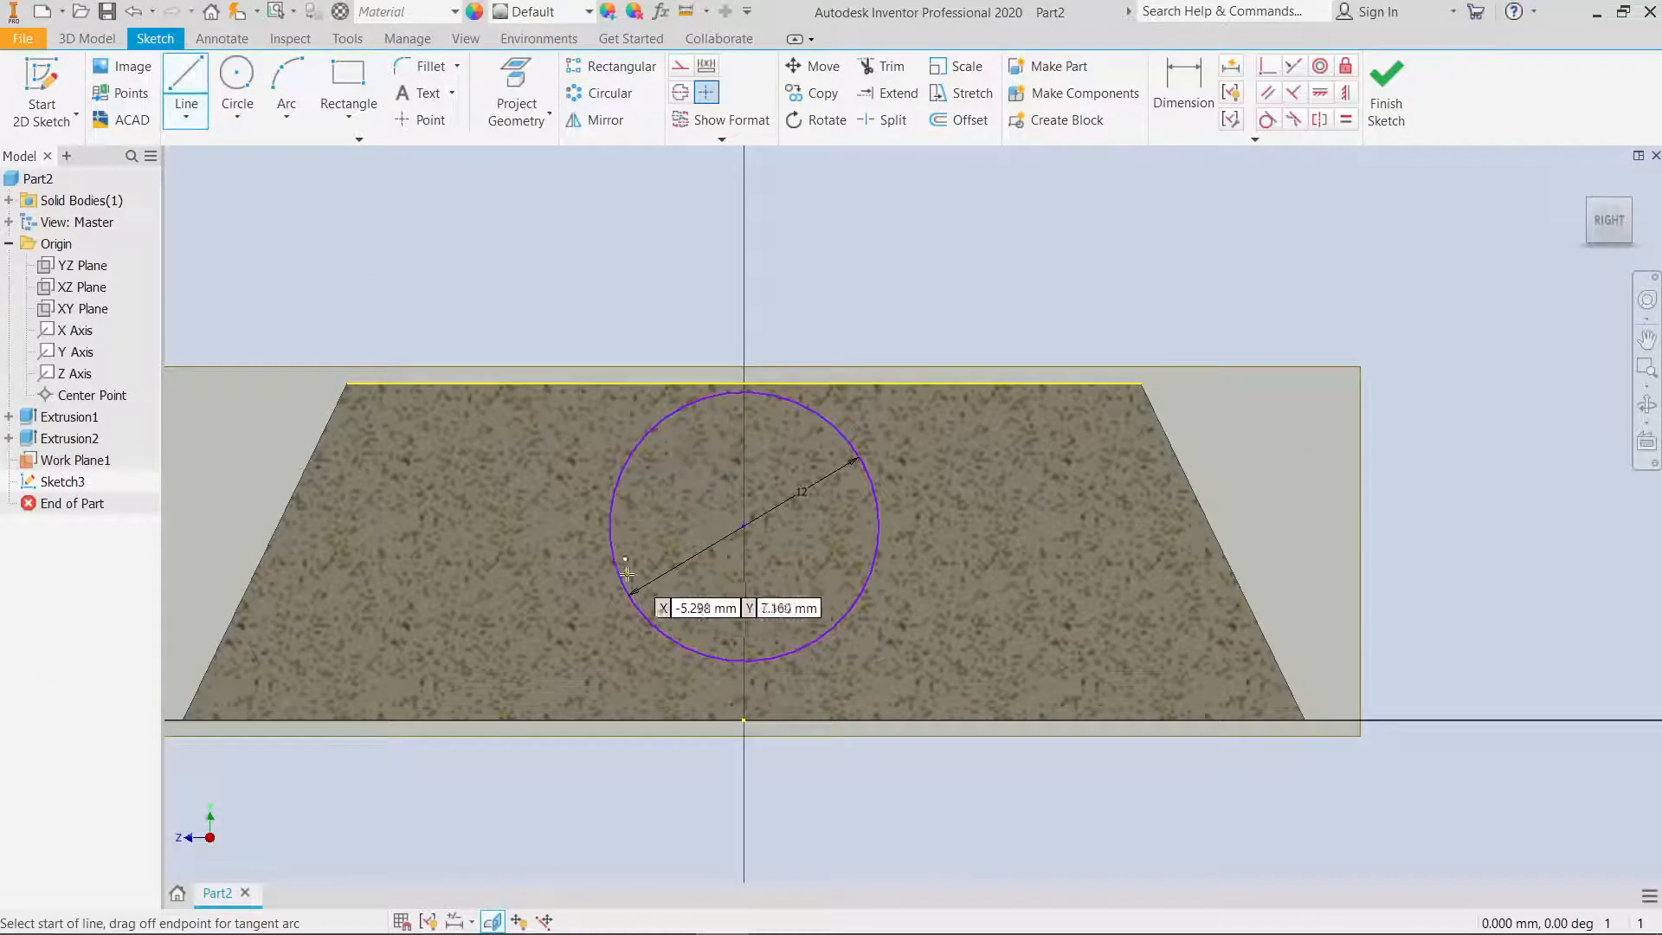
pyautogui.click(610, 526)
pyautogui.rightClick(609, 384)
pyautogui.click(675, 384)
pyautogui.press('l')
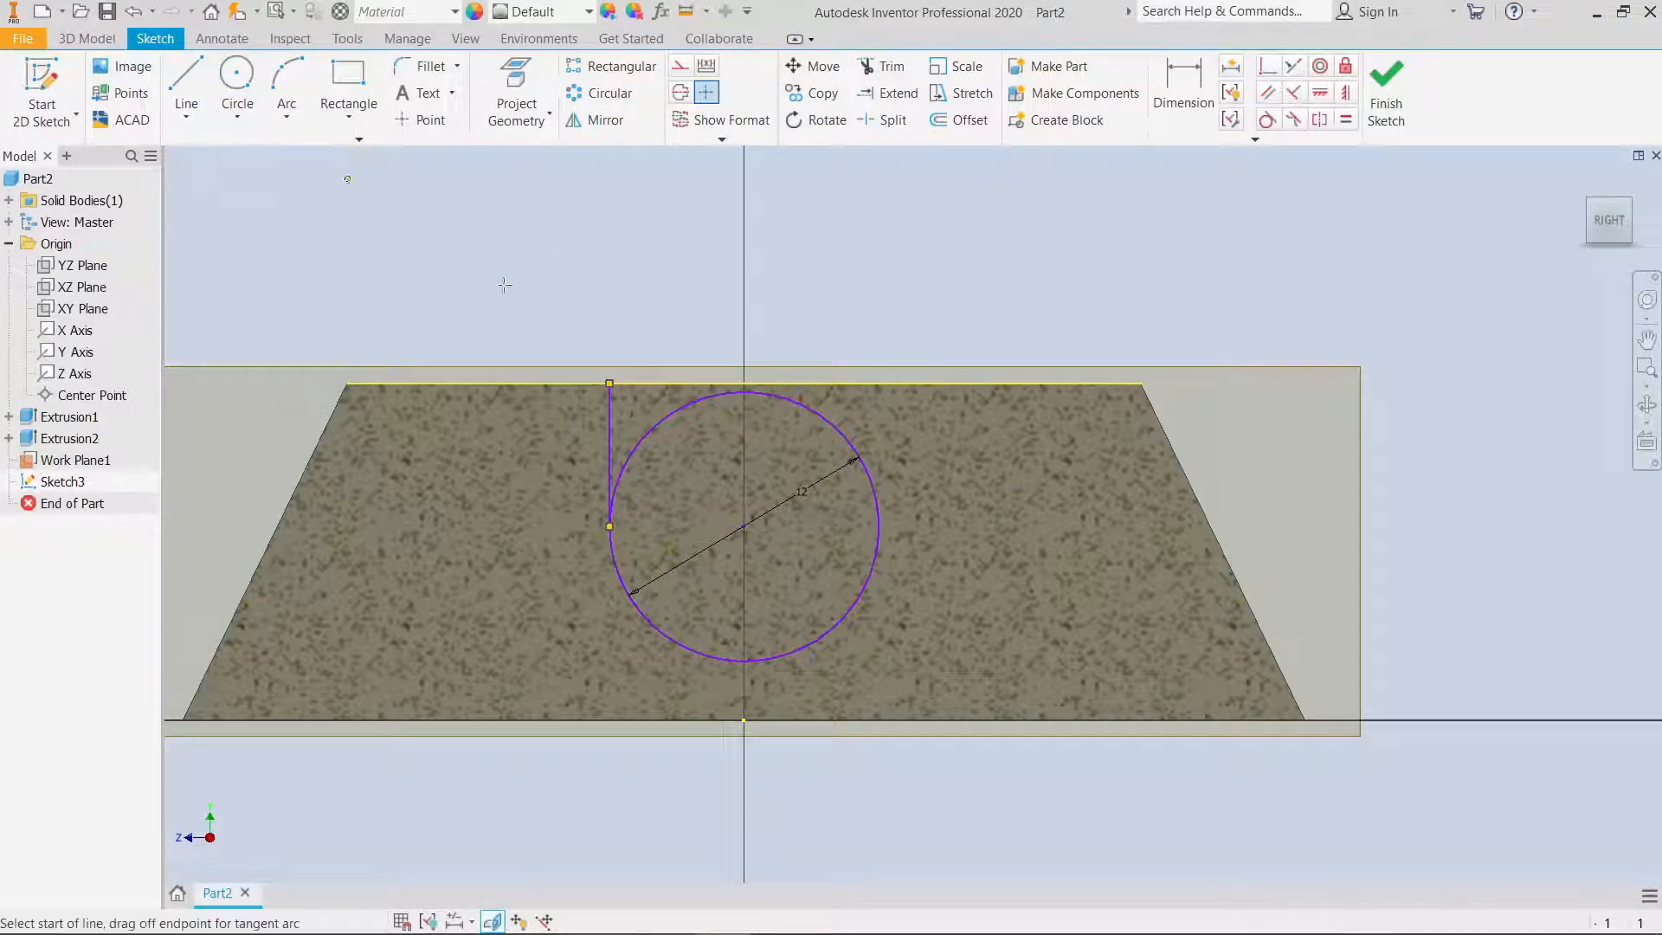
pyautogui.click(878, 520)
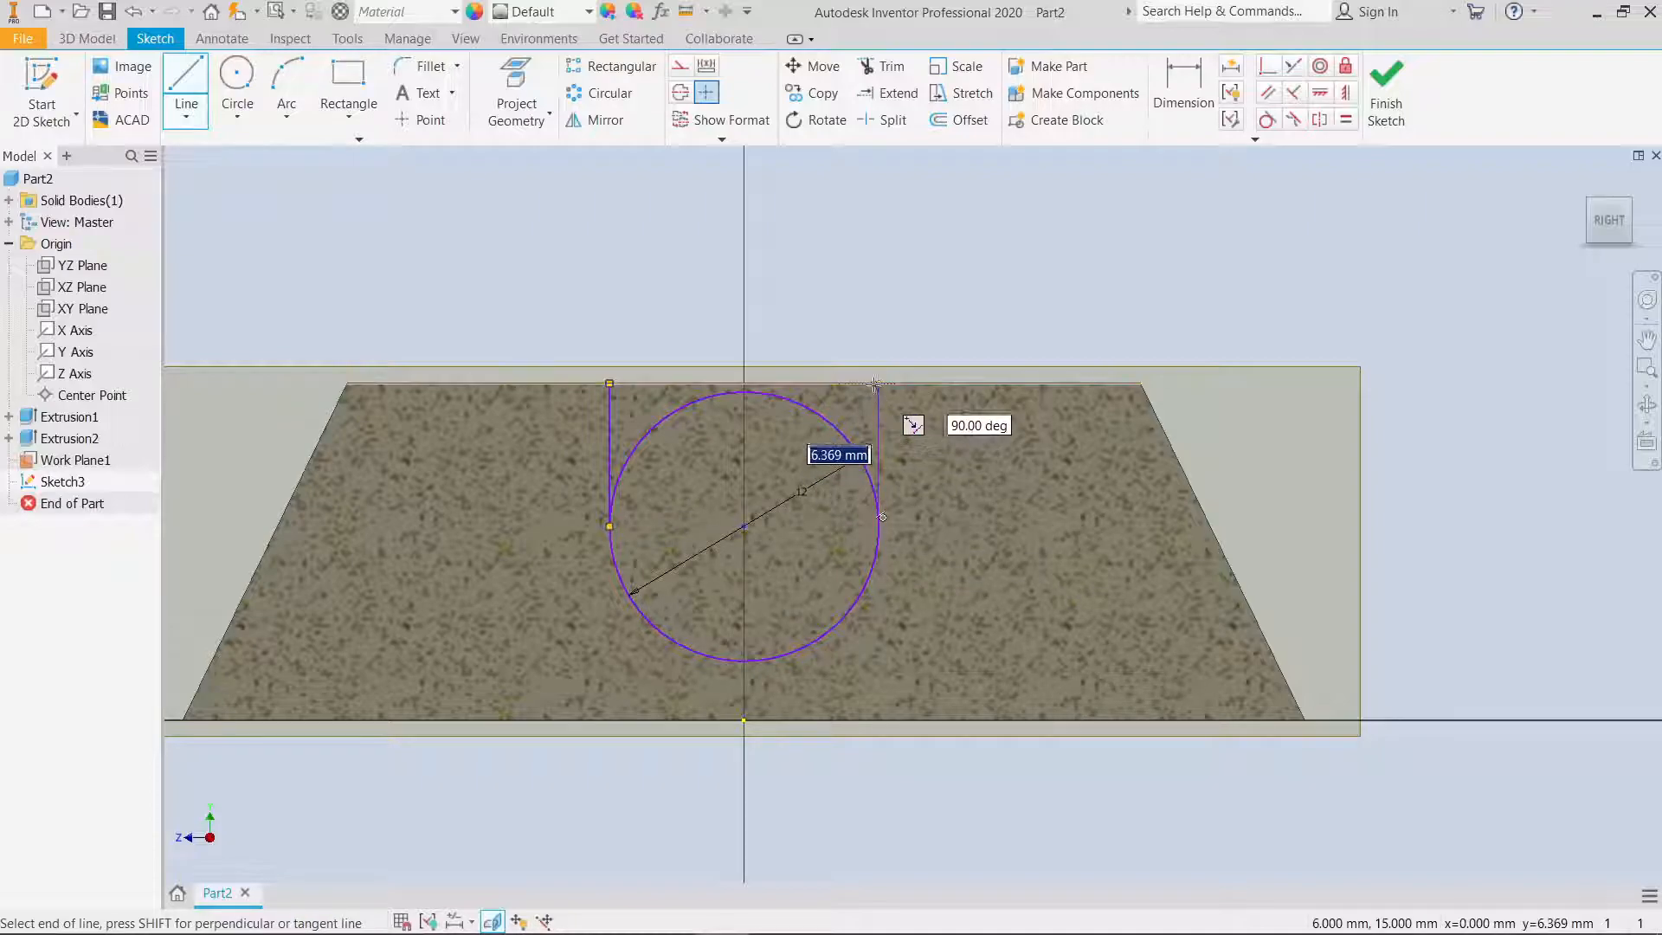
pyautogui.click(878, 384)
pyautogui.rightClick(878, 386)
pyautogui.click(946, 387)
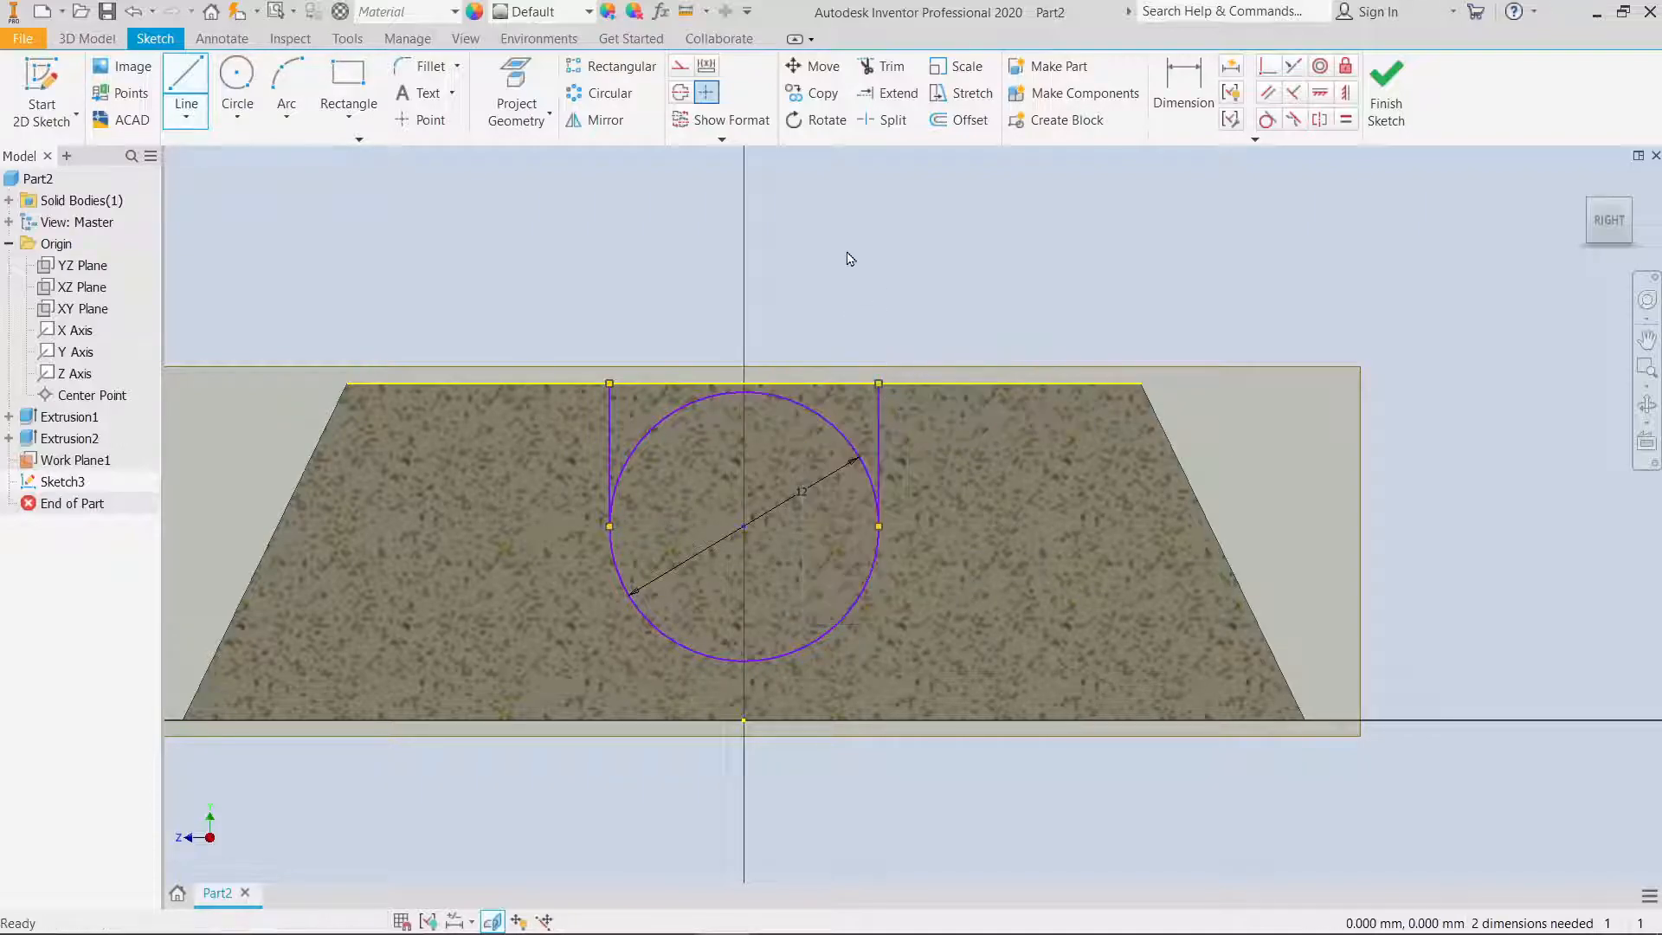
pyautogui.click(1184, 90)
pyautogui.click(853, 384)
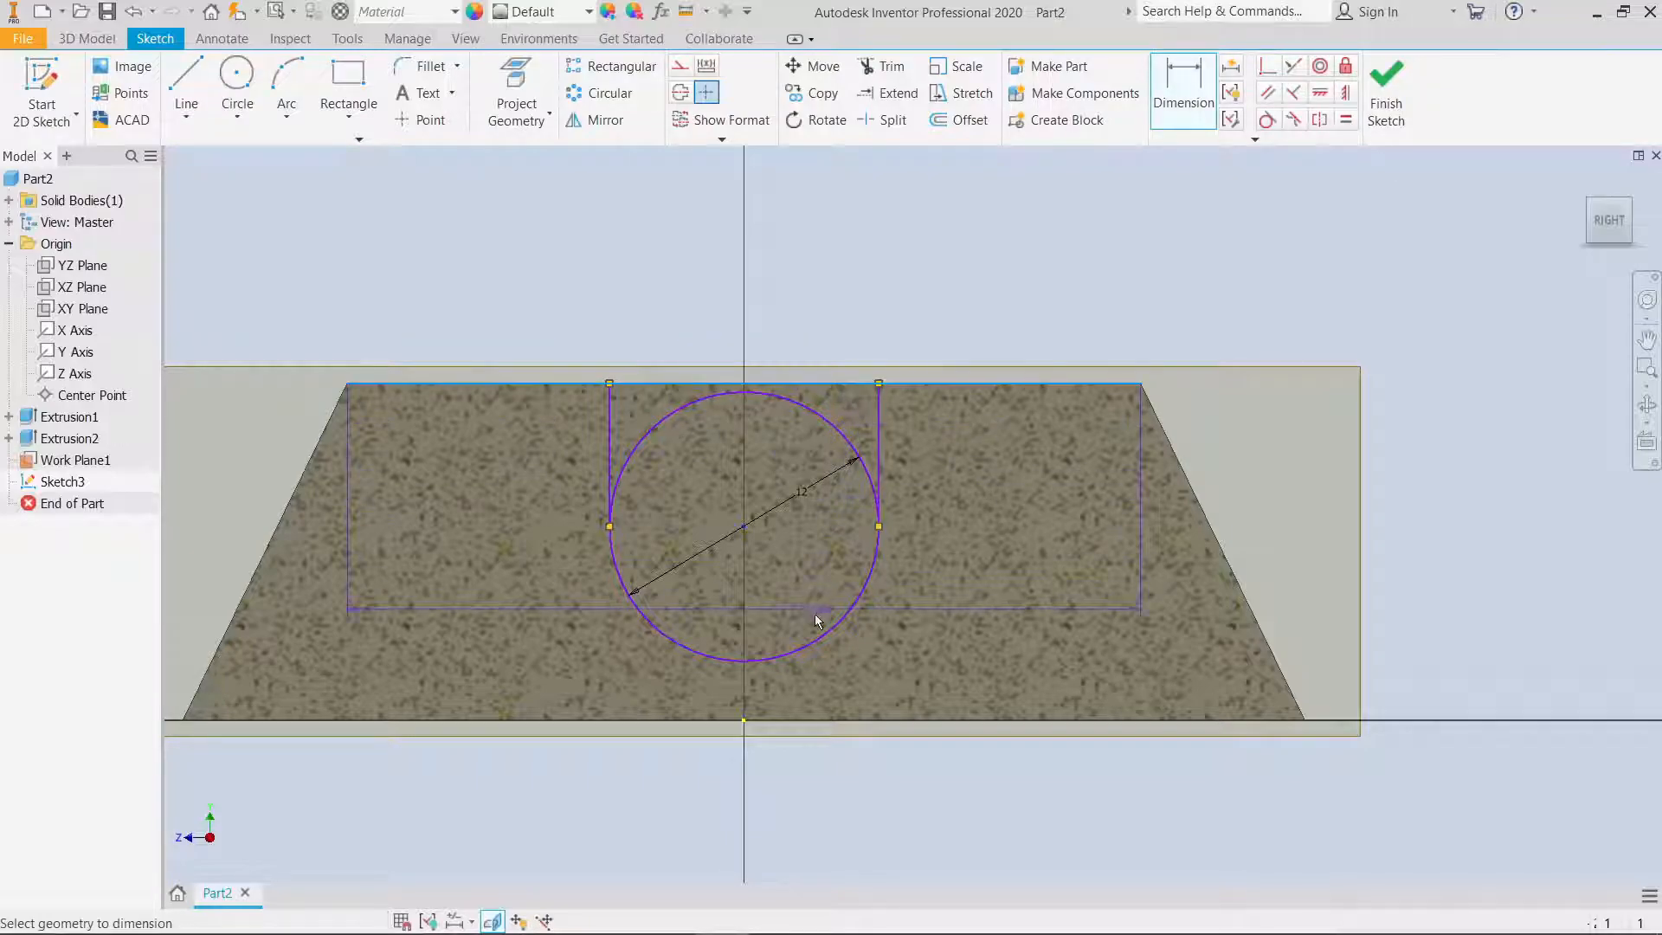
pyautogui.click(780, 656)
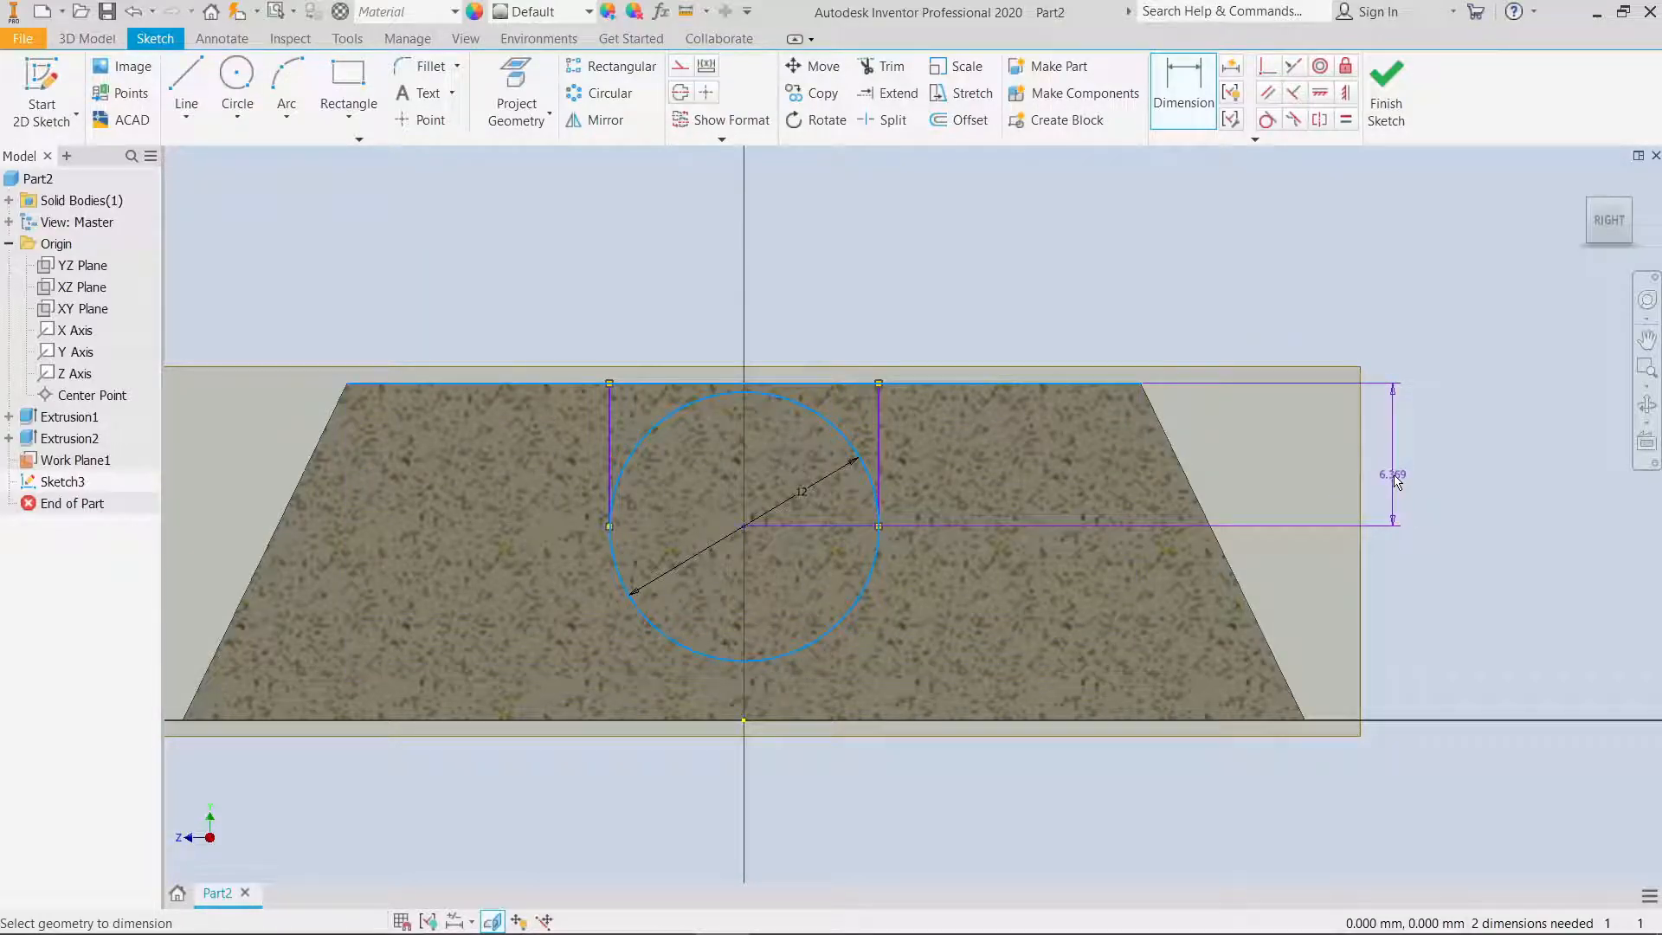
pyautogui.press('Escape')
# Step: Dimension the distance from the projected top edge to the circle's lowest point as 10 mm
pyautogui.click(1183, 91)
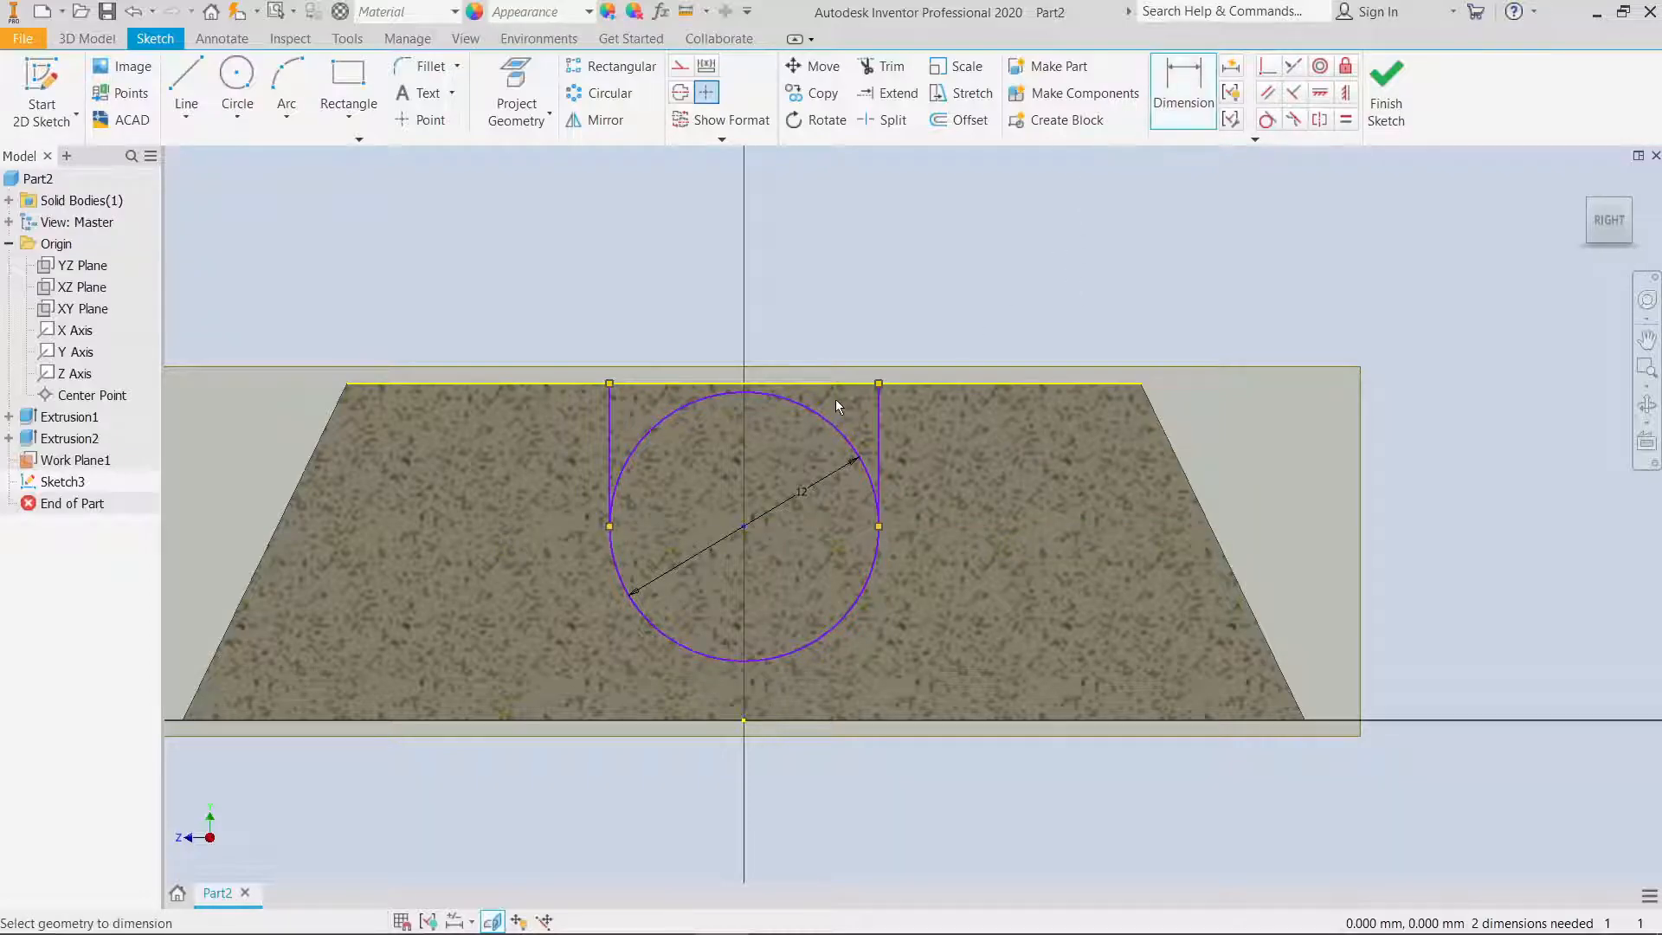
pyautogui.click(839, 384)
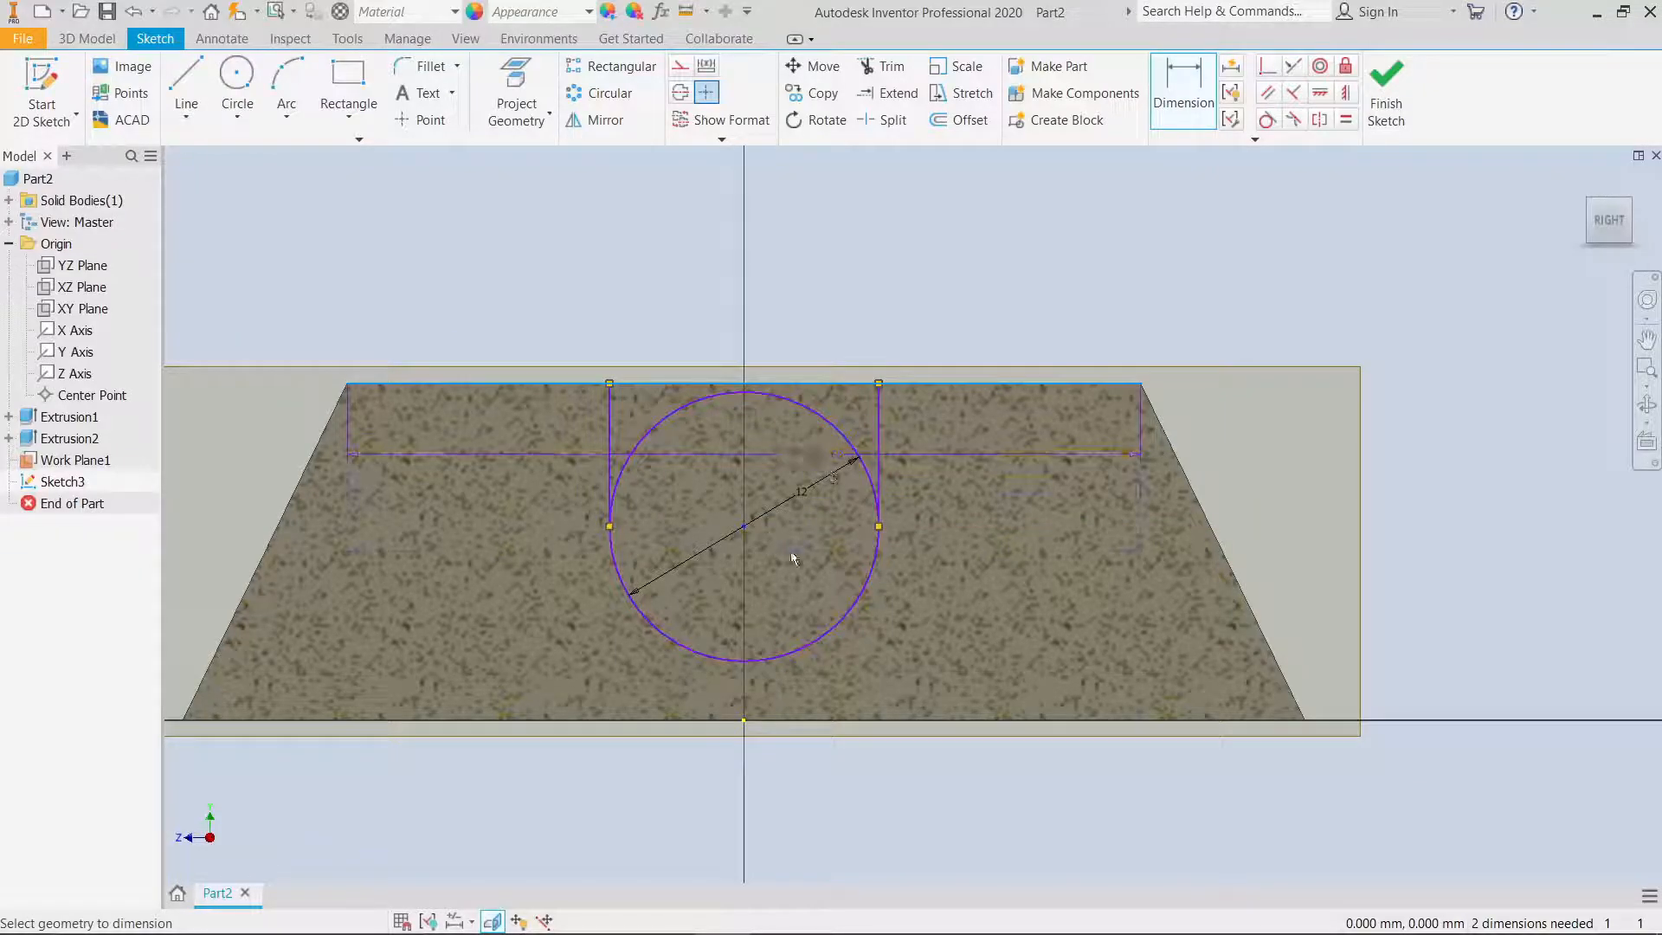
pyautogui.click(748, 661)
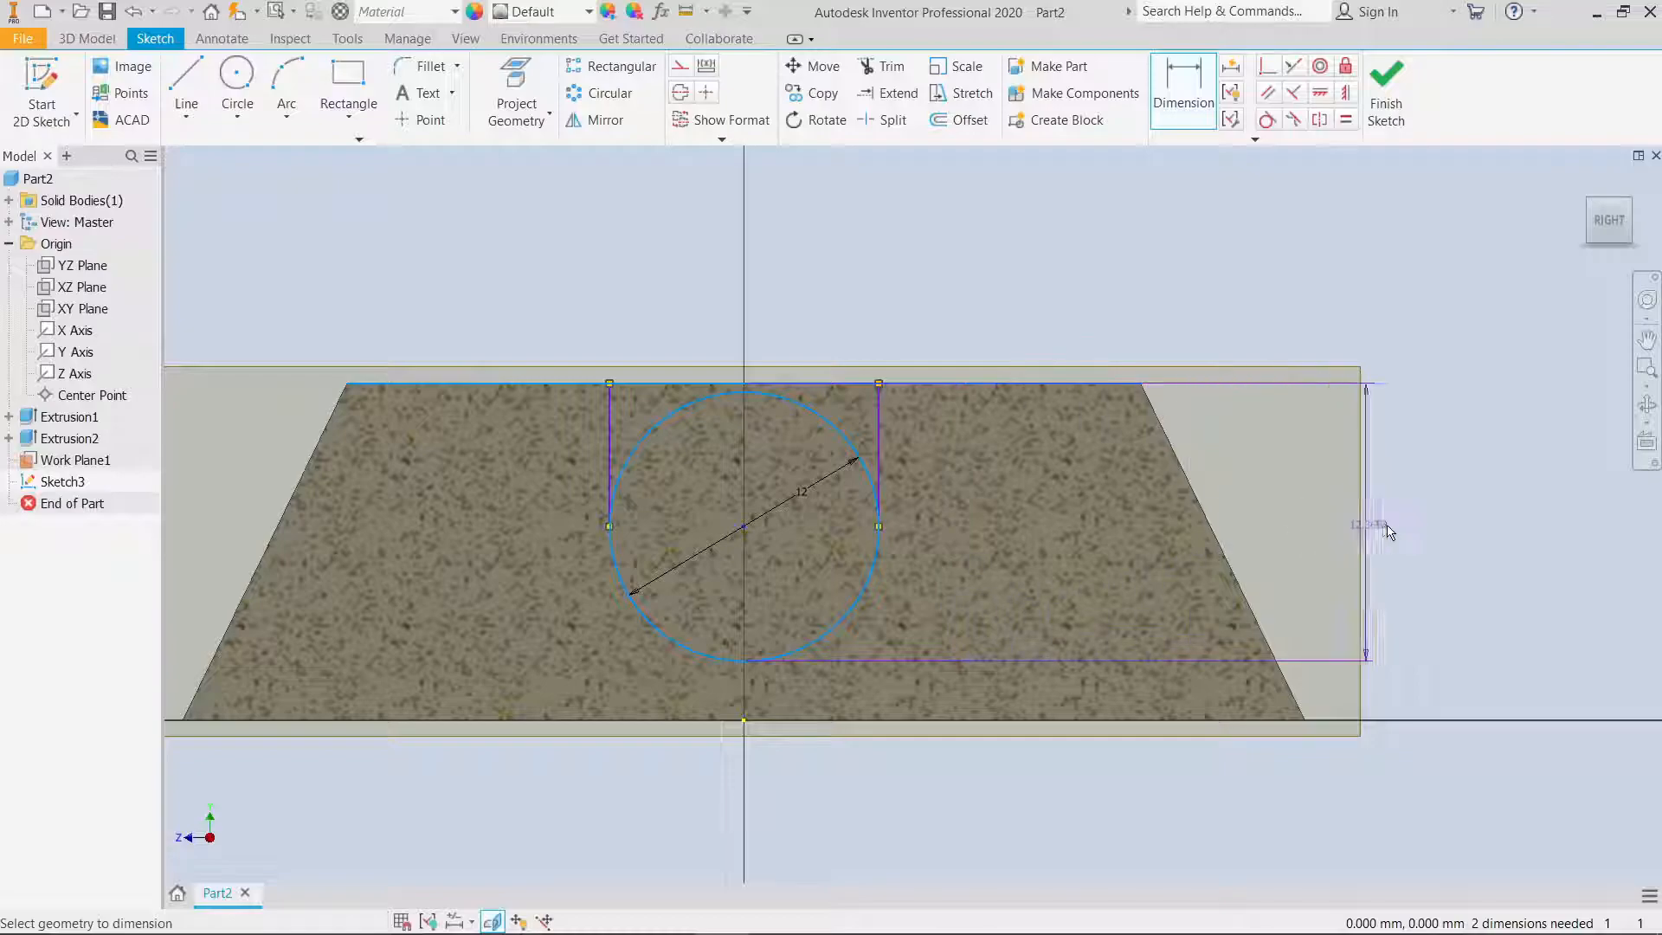
pyautogui.click(1441, 532)
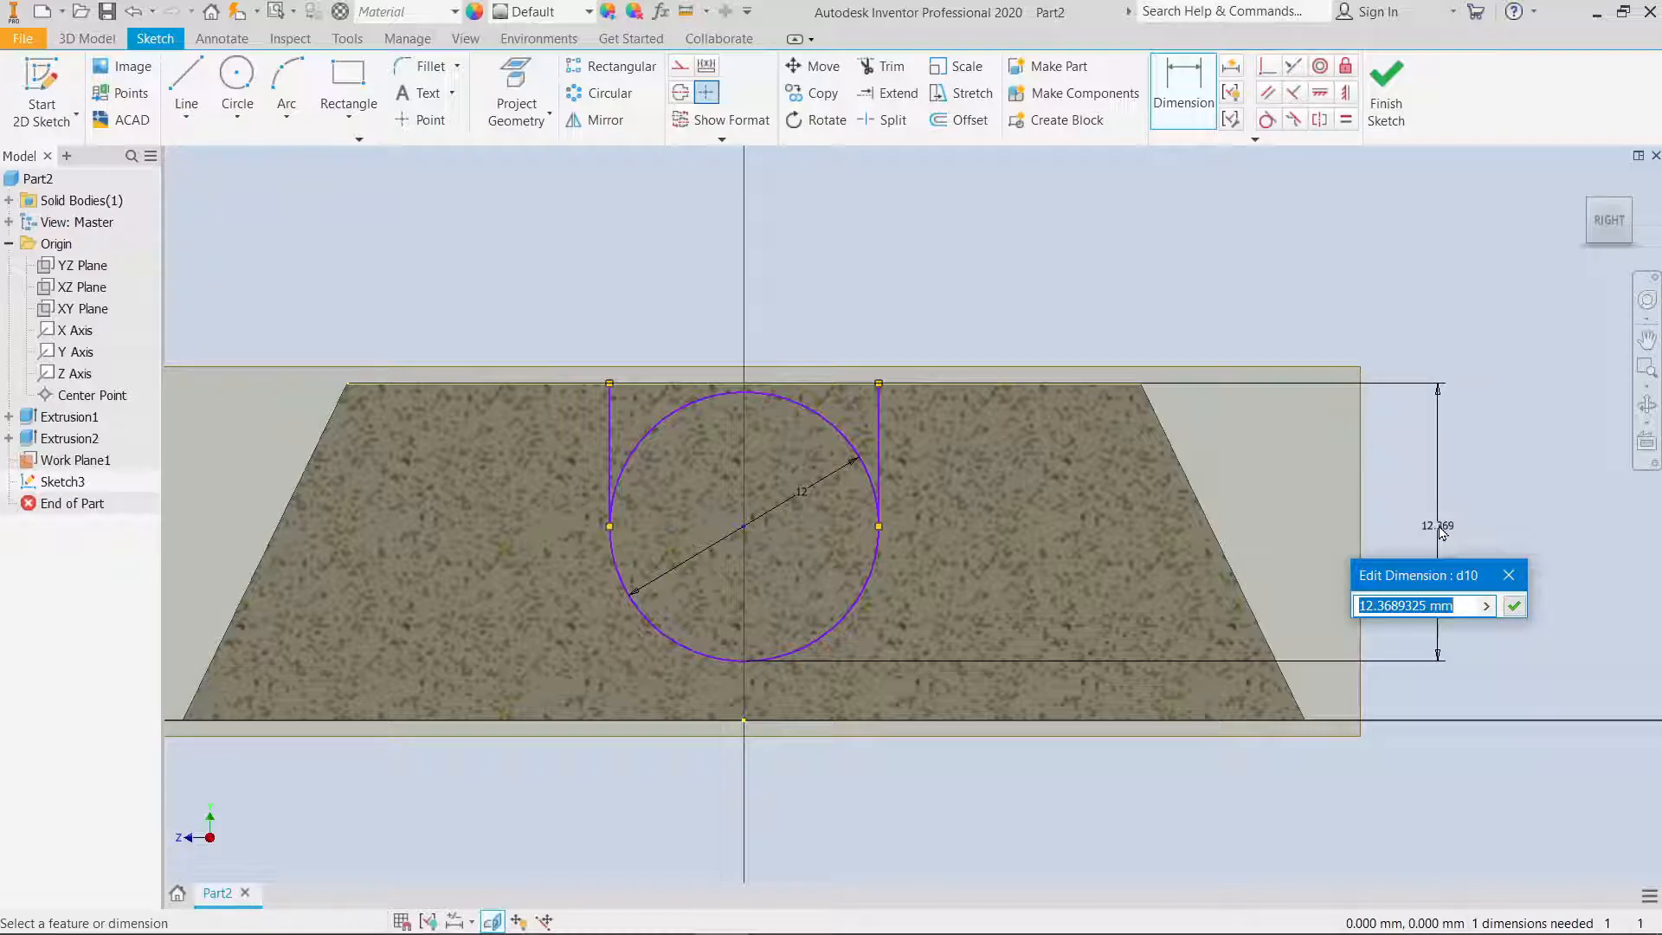
pyautogui.write('10')
pyautogui.press('Return')
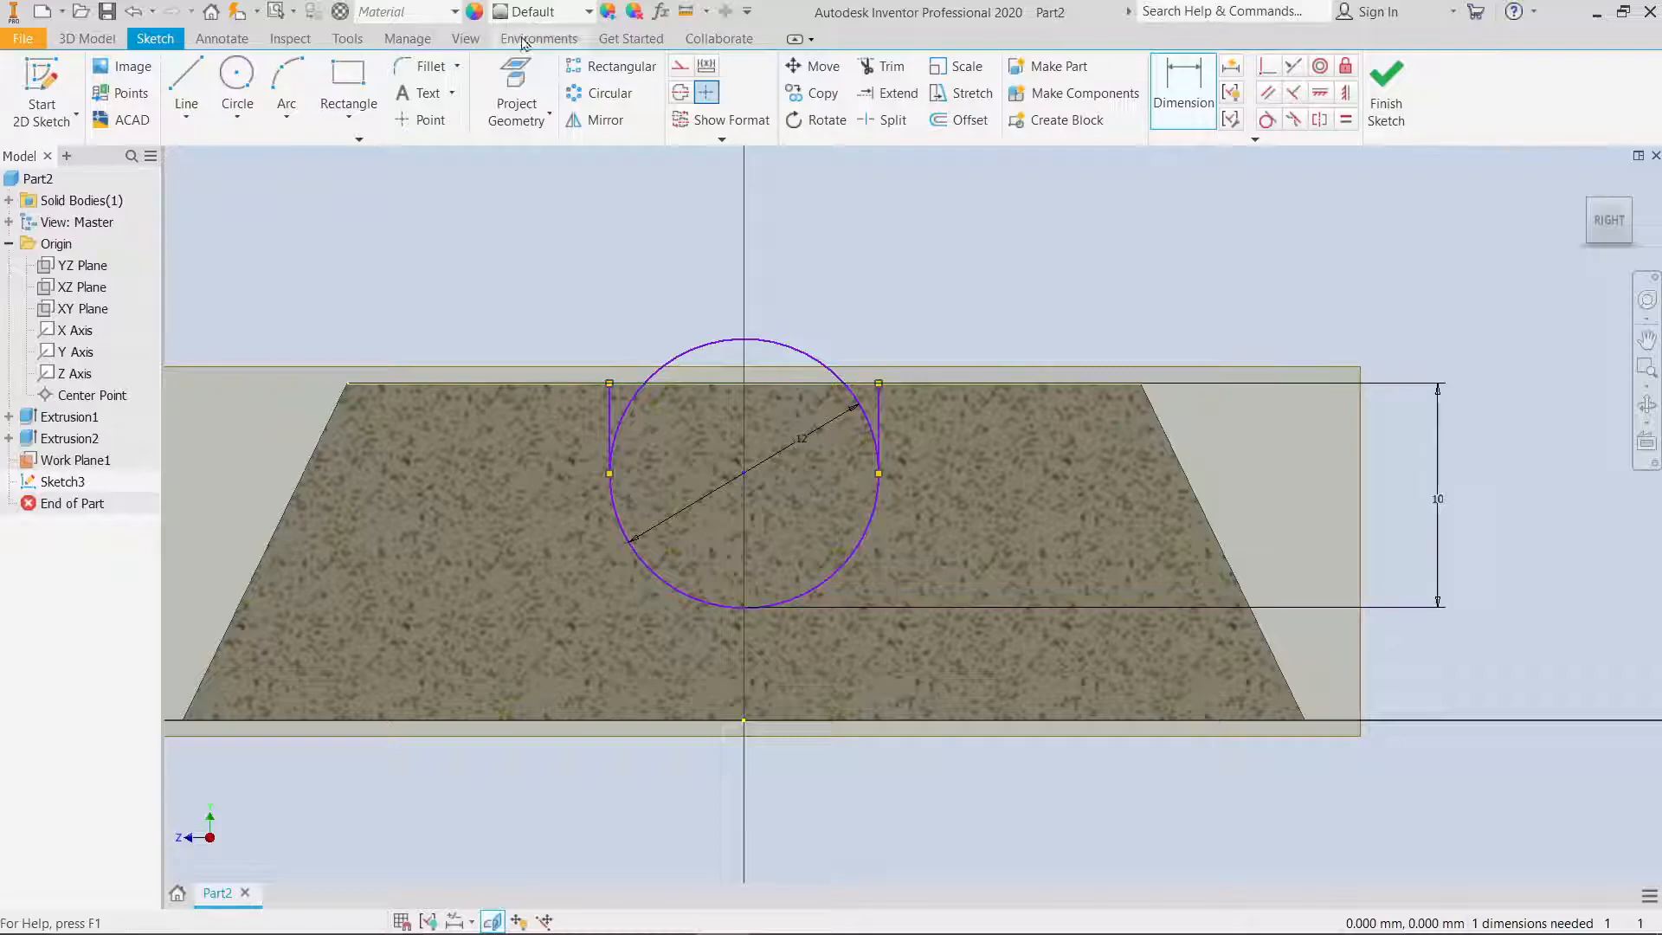
pyautogui.rightClick(632, 327)
pyautogui.click(695, 327)
# Step: Trim the circle's upper arcs between the two vertical lines to leave a U-shaped slot profile
pyautogui.click(883, 68)
pyautogui.click(751, 341)
pyautogui.click(629, 414)
pyautogui.click(859, 399)
pyautogui.rightClick(826, 253)
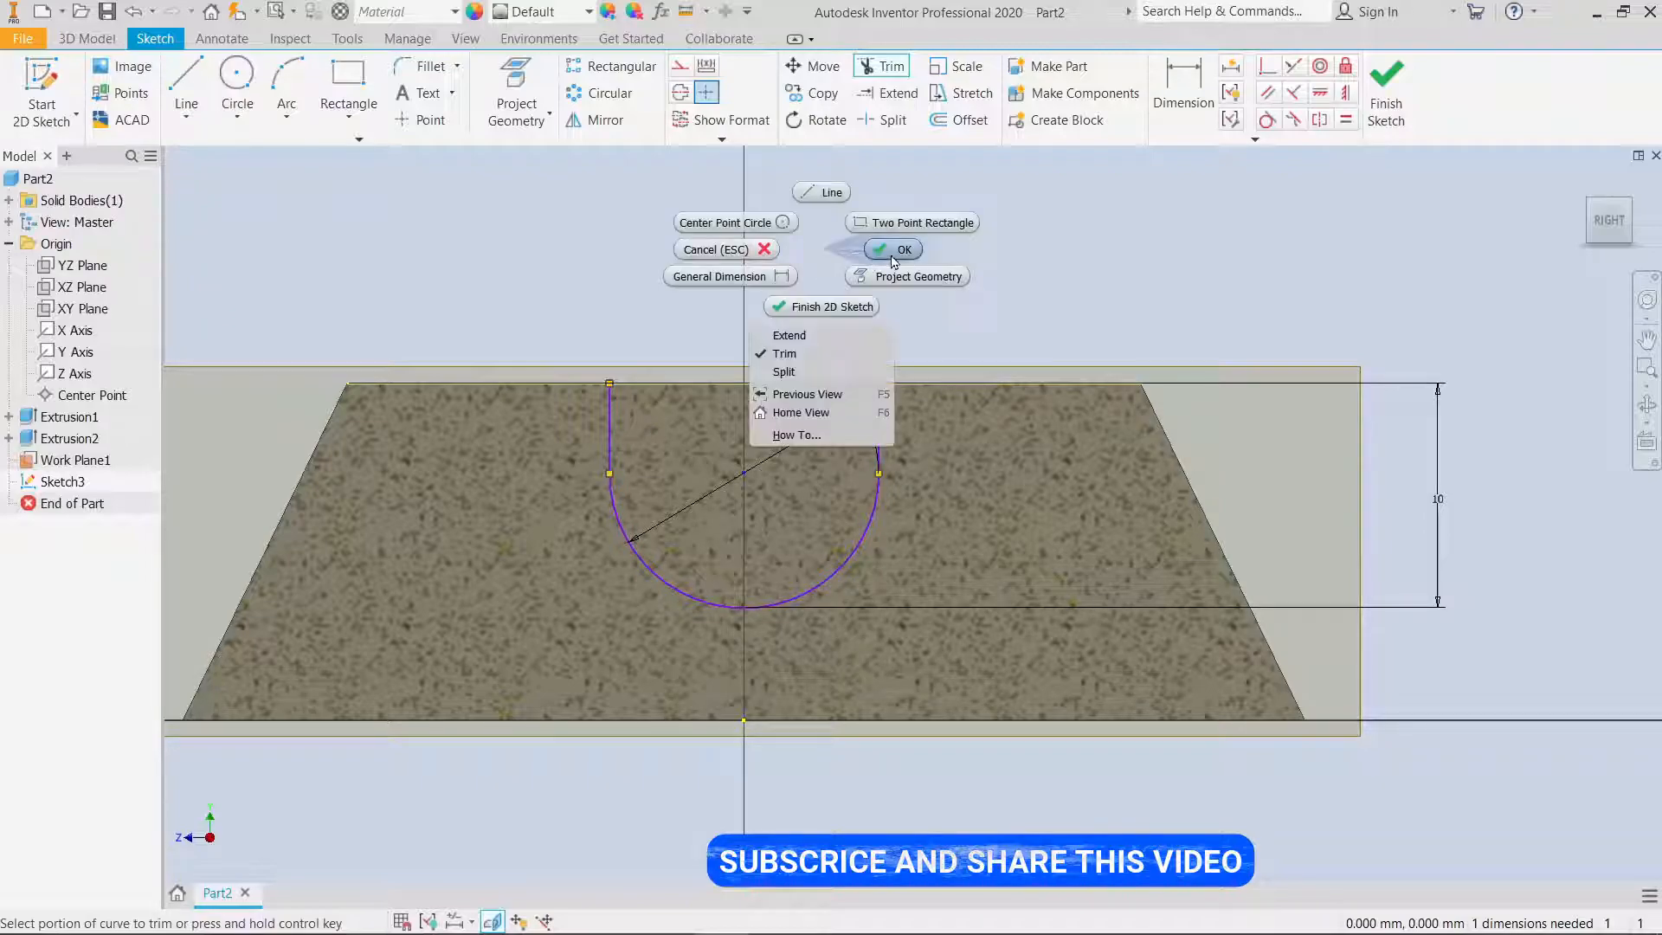
pyautogui.click(891, 257)
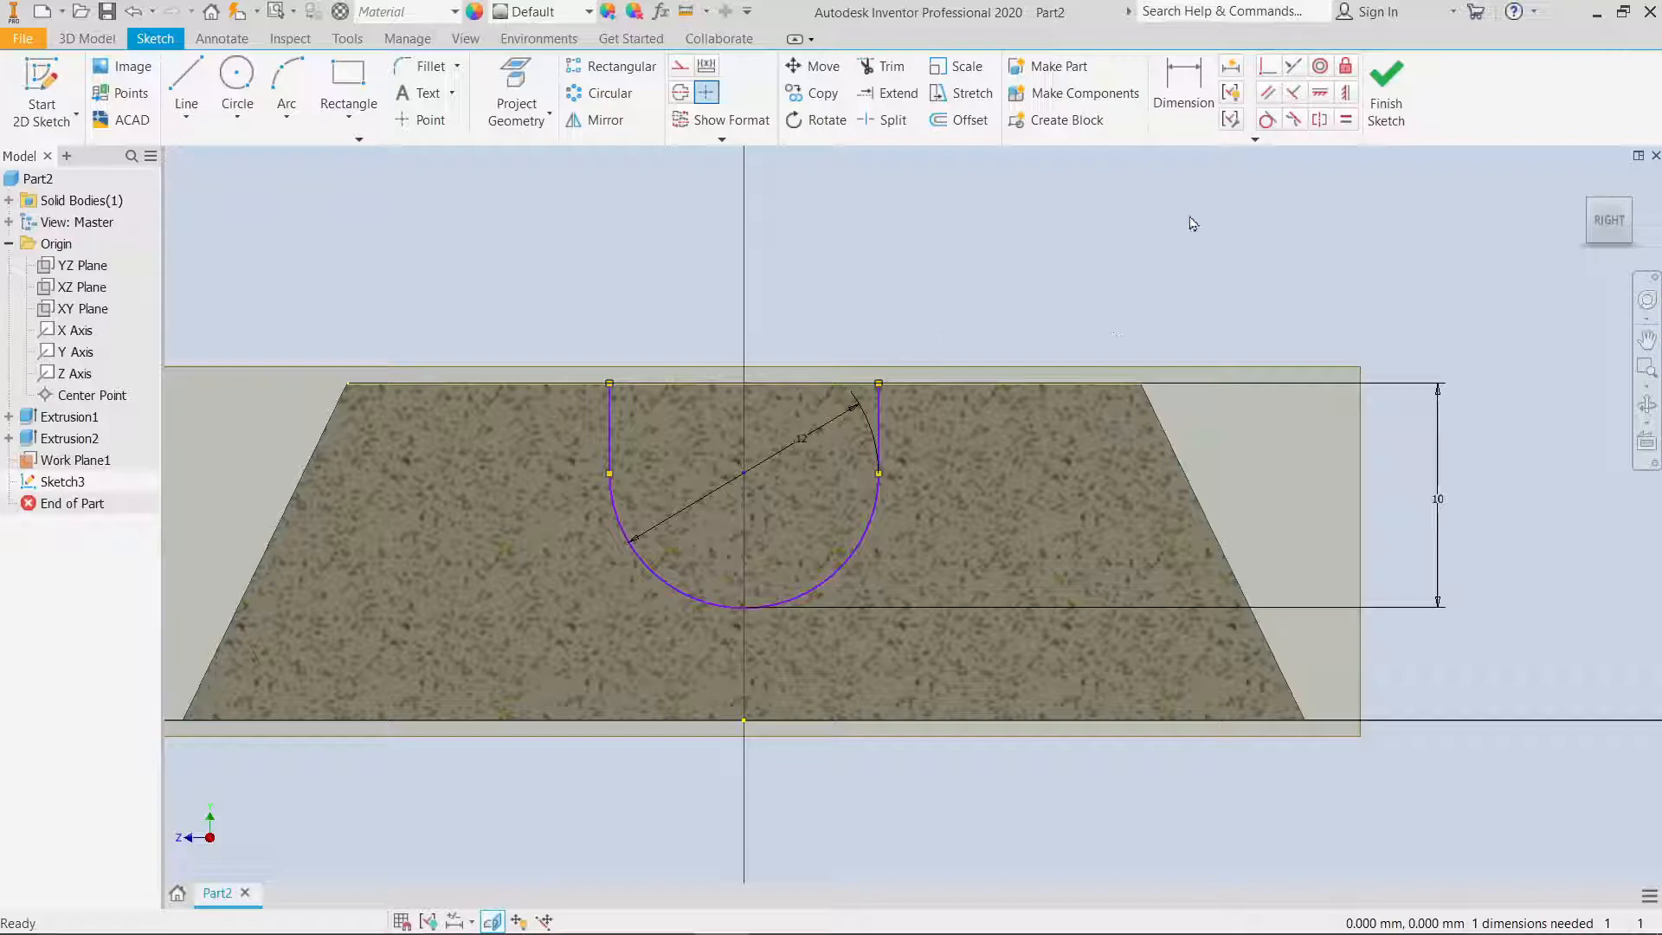
# Step: Fully constrain the slot sketch with automatic dimensions and finish the sketch
pyautogui.click(1231, 67)
pyautogui.click(1311, 309)
pyautogui.click(1479, 308)
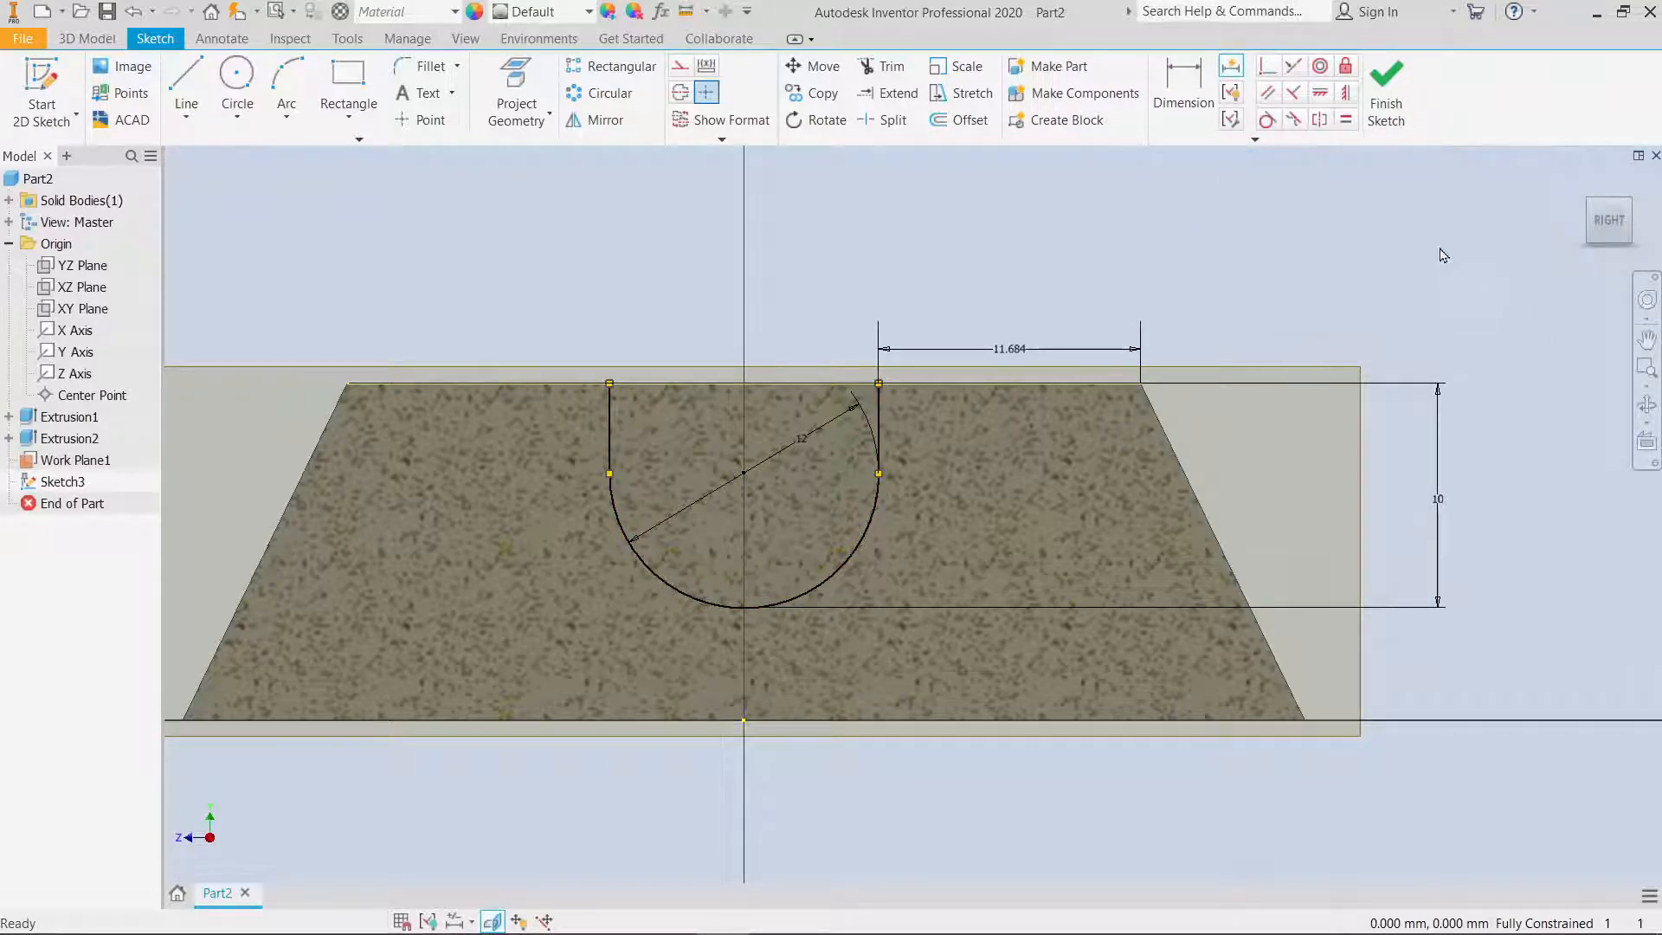
pyautogui.click(1387, 113)
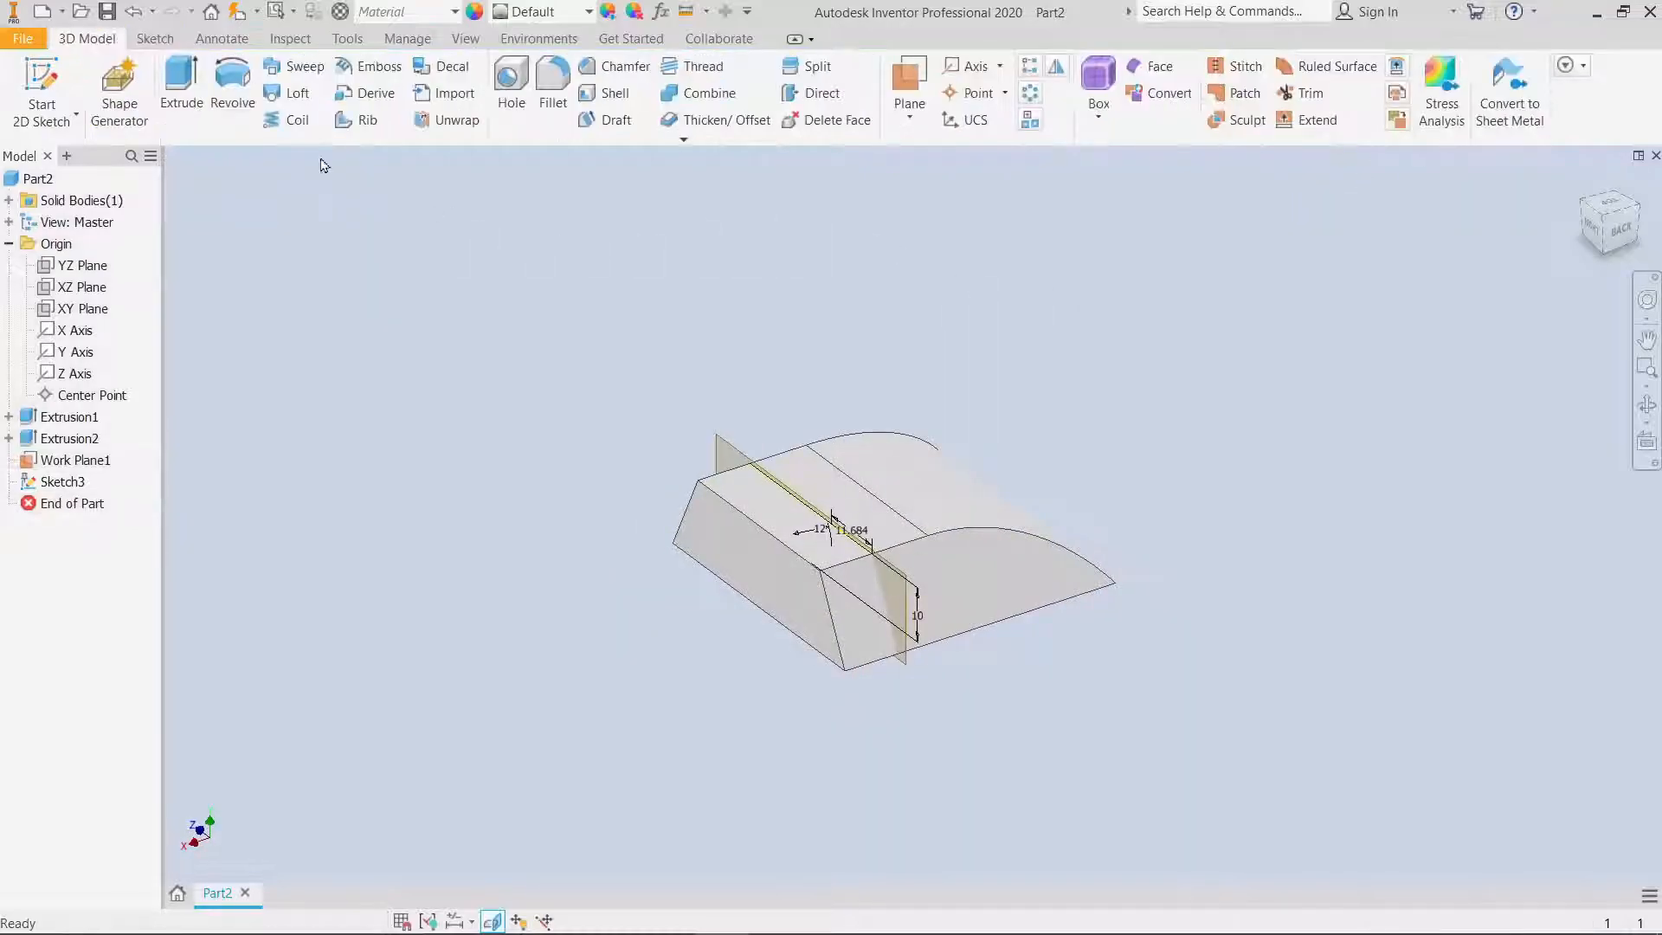
# Step: Cut the slot profile 60 mm in the flipped direction through the curved top and hide the work plane
pyautogui.click(181, 86)
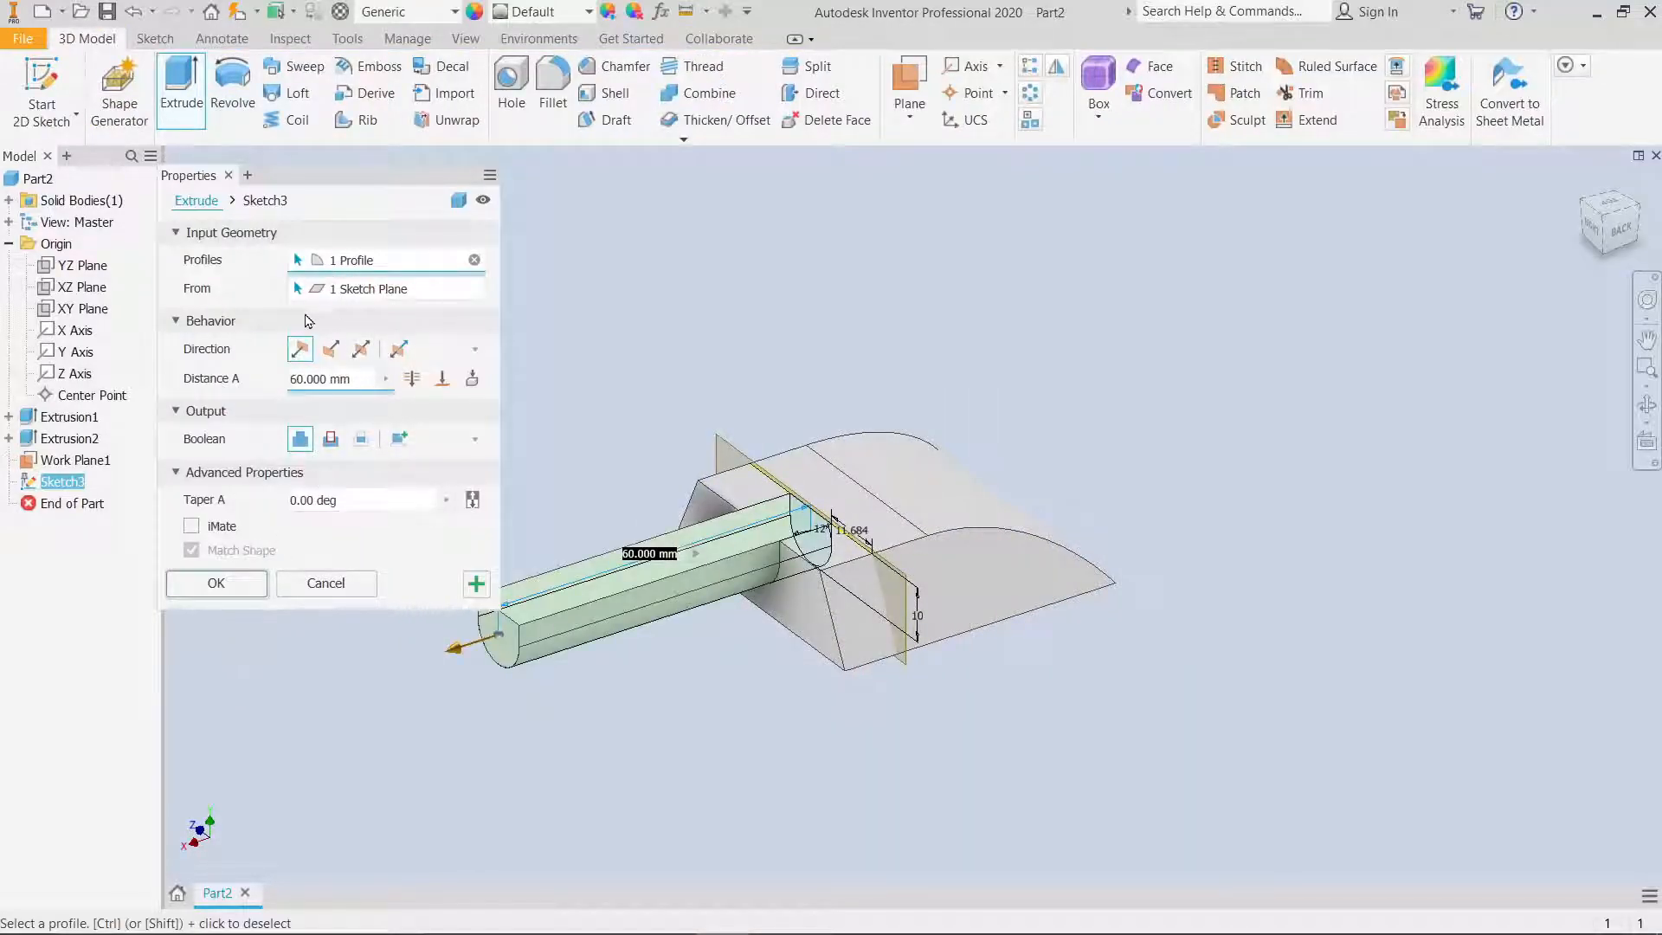
pyautogui.click(333, 349)
pyautogui.click(331, 439)
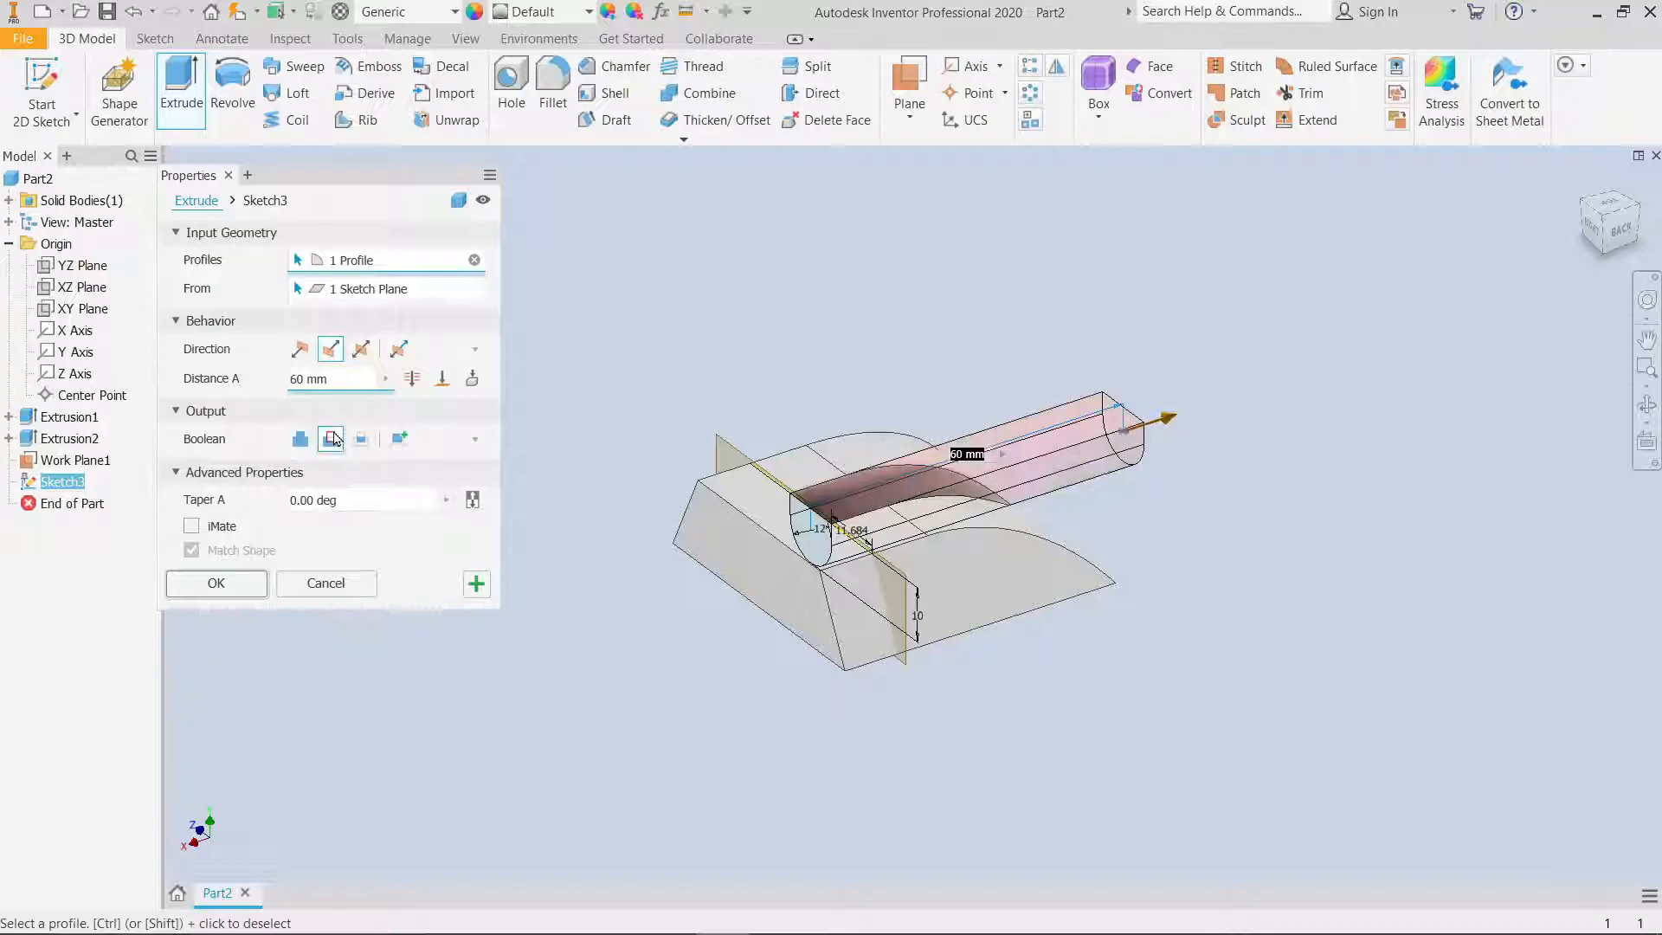
pyautogui.click(216, 585)
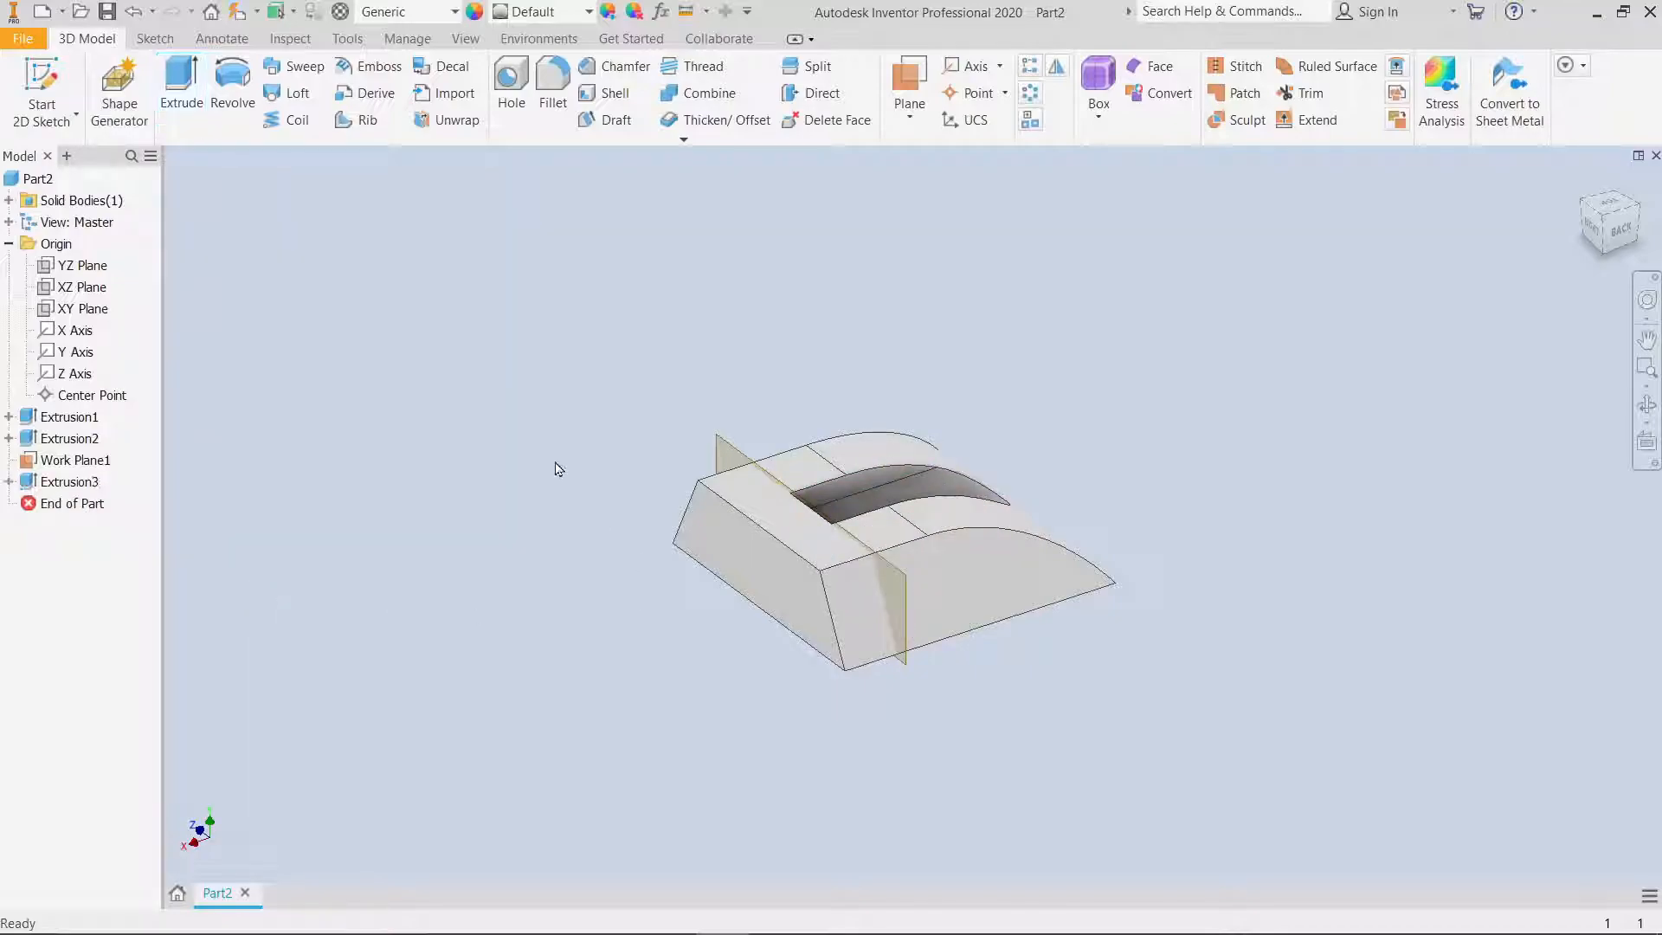
pyautogui.rightClick(71, 460)
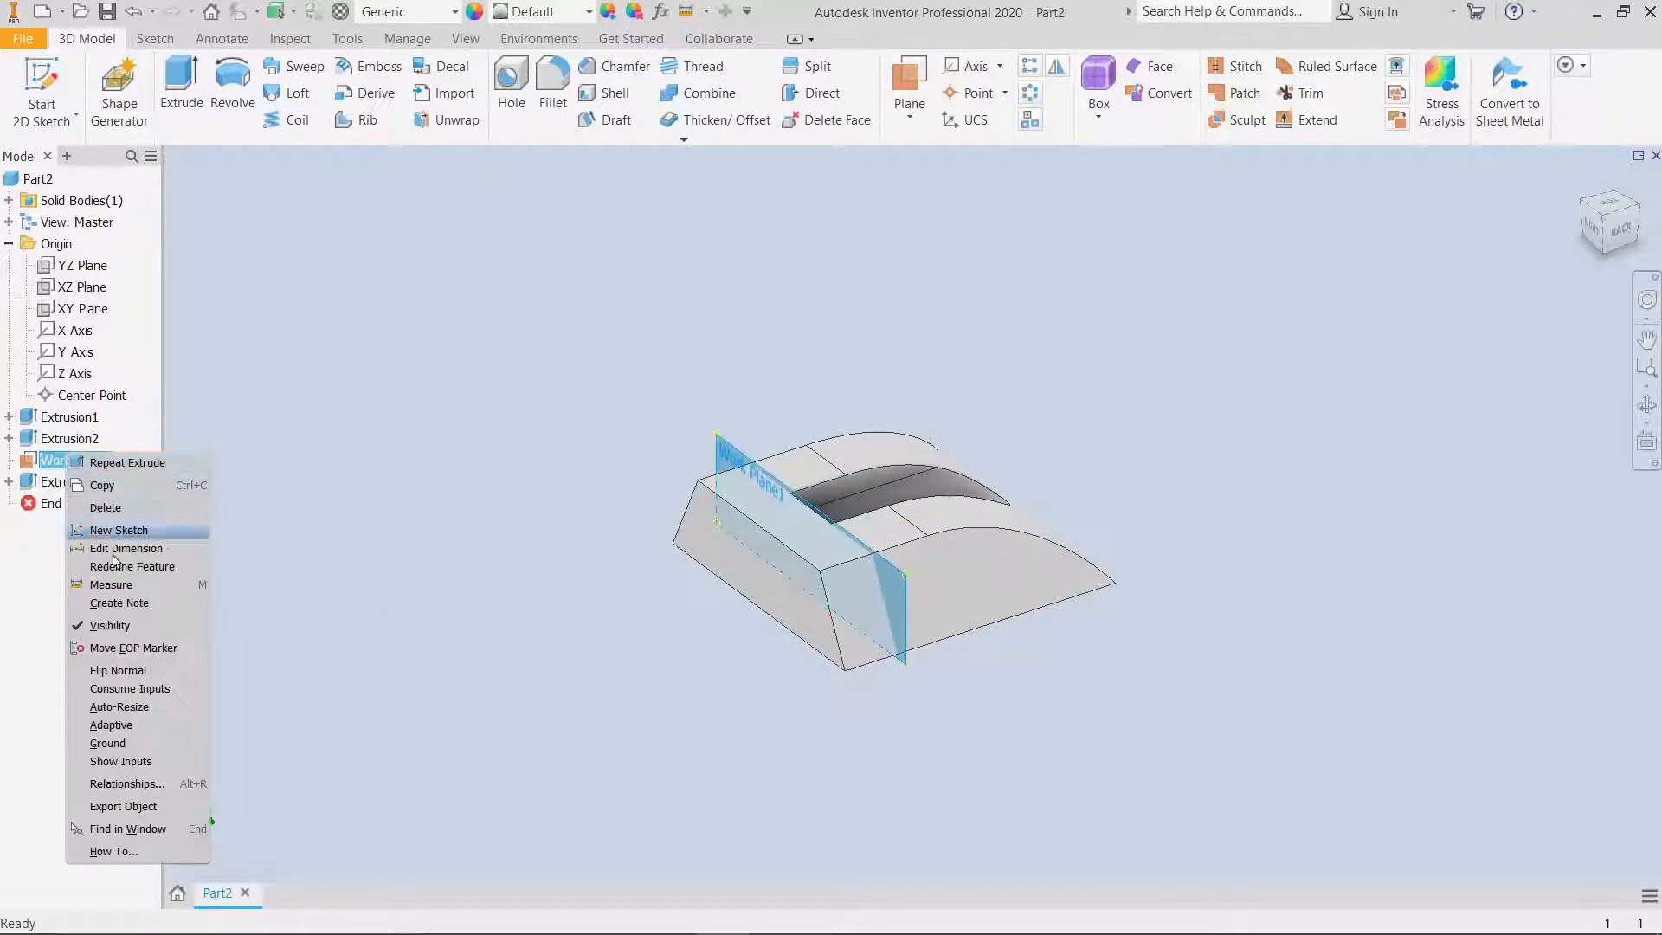
pyautogui.click(99, 632)
# Step: Shell the block to a 1 mm wall thickness, removing the flat trapezoidal end face
pyautogui.click(613, 93)
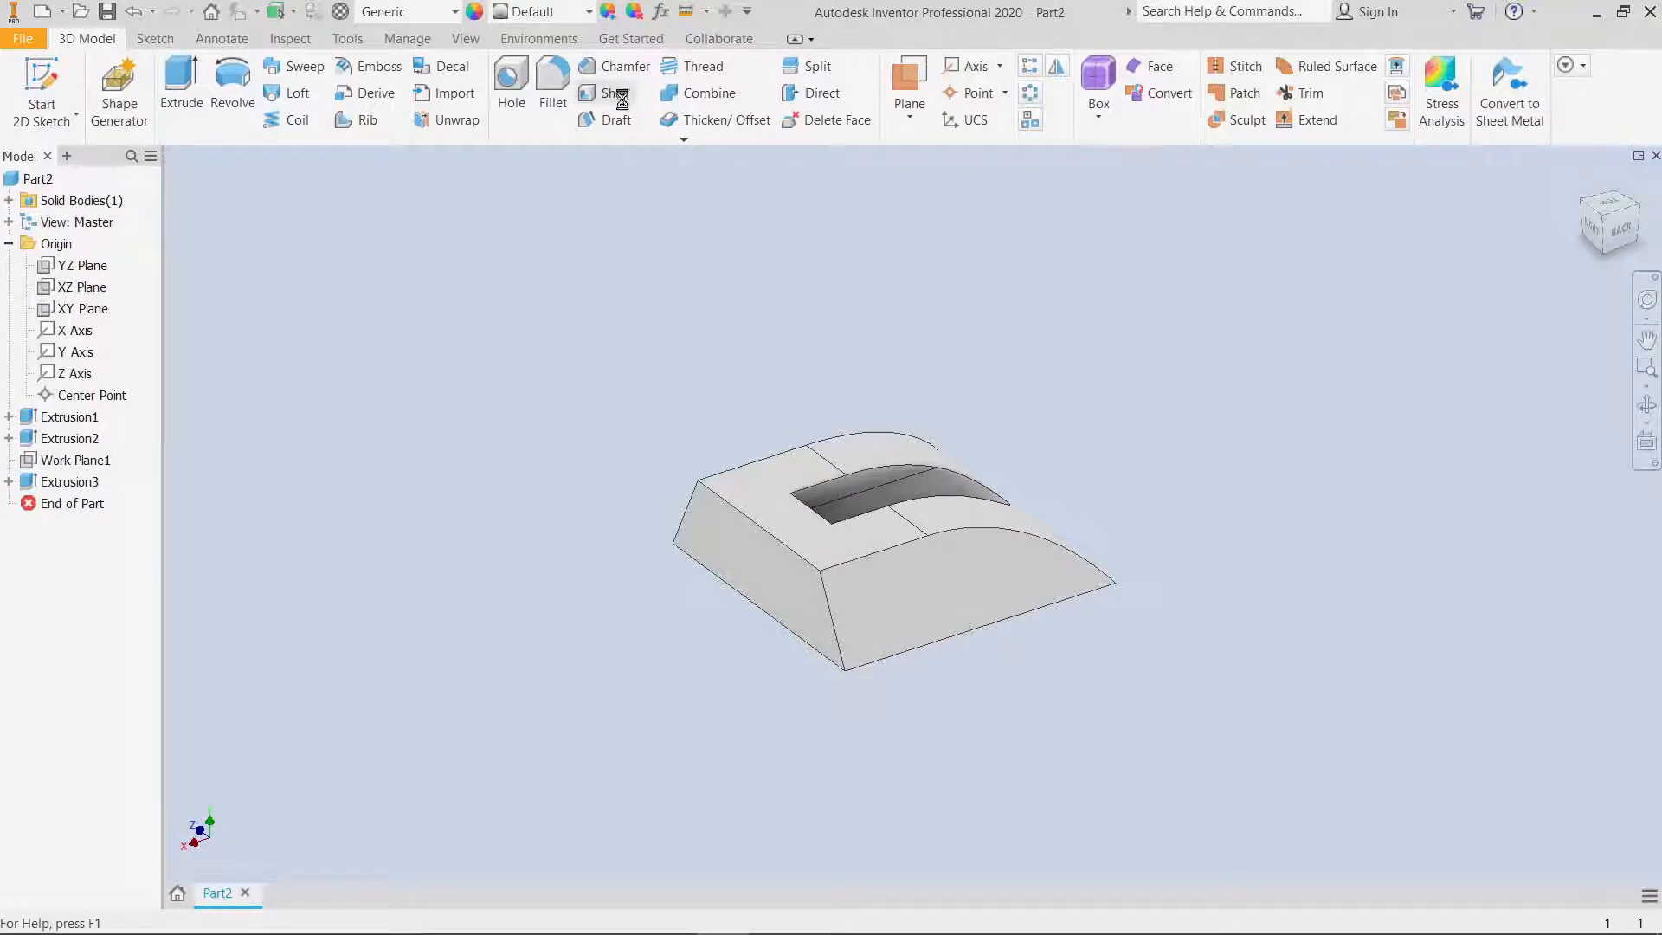
pyautogui.click(729, 554)
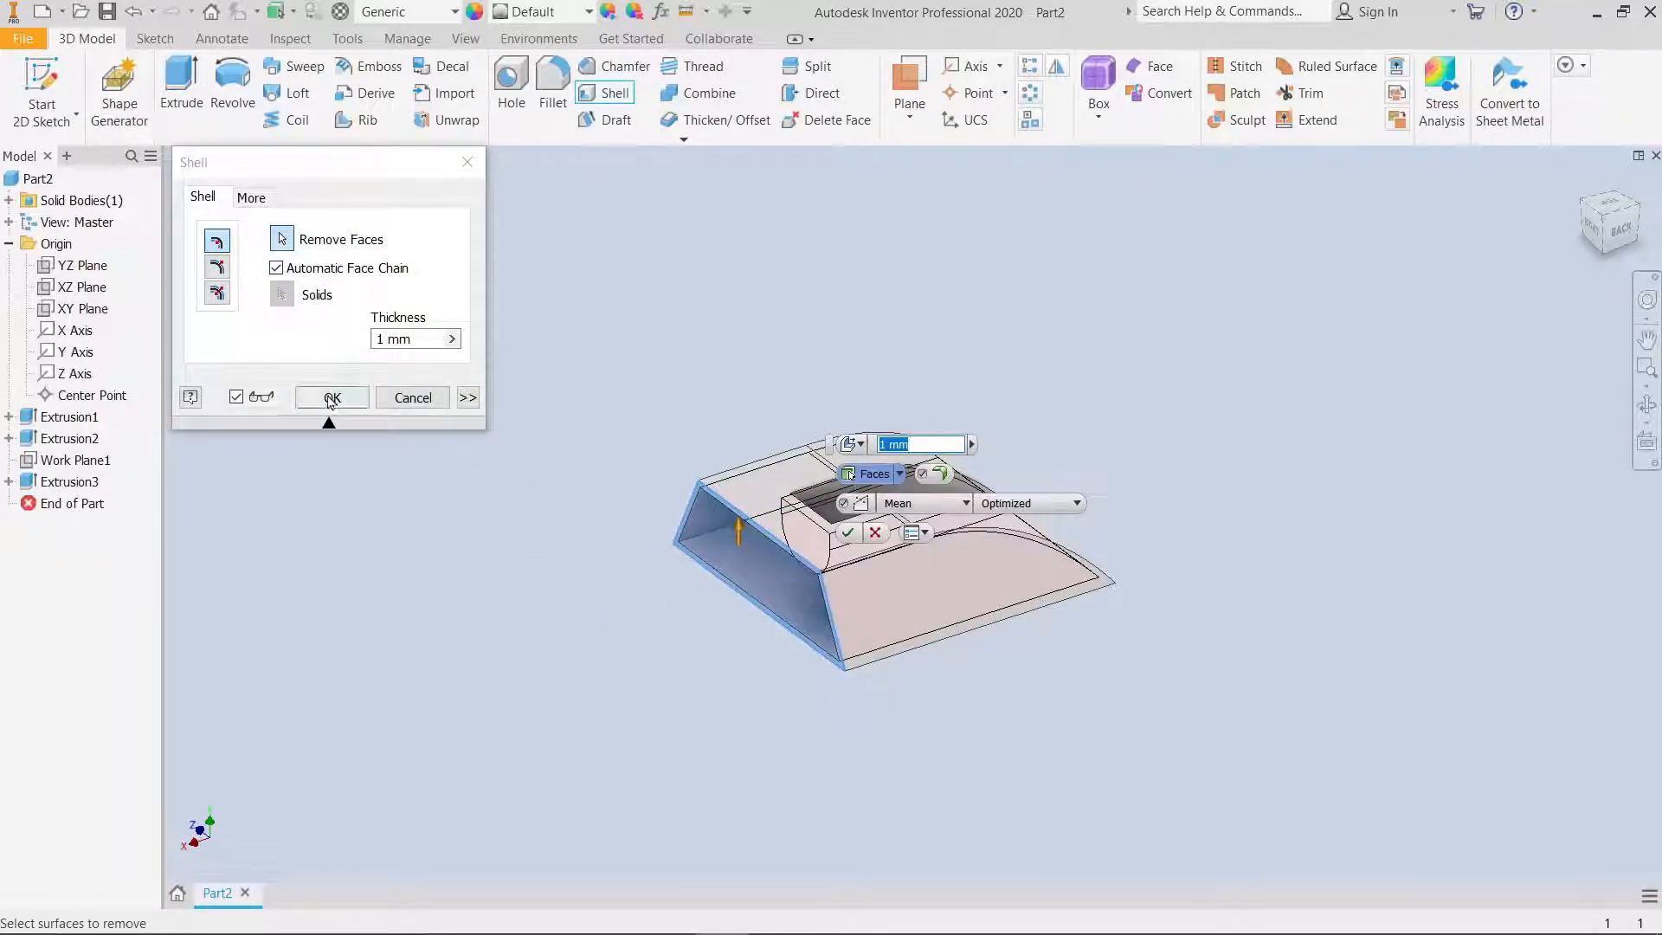
pyautogui.click(330, 397)
# Step: Start a new sketch on the block's flat bottom face
pyautogui.keyDown('shift'); pyautogui.moveTo(613, 715); pyautogui.dragTo(626, 296, button='middle'); pyautogui.keyUp('shift')
pyautogui.moveTo(867, 558); pyautogui.dragTo(635, 516)
pyautogui.press('Escape')
pyautogui.click(1021, 705)
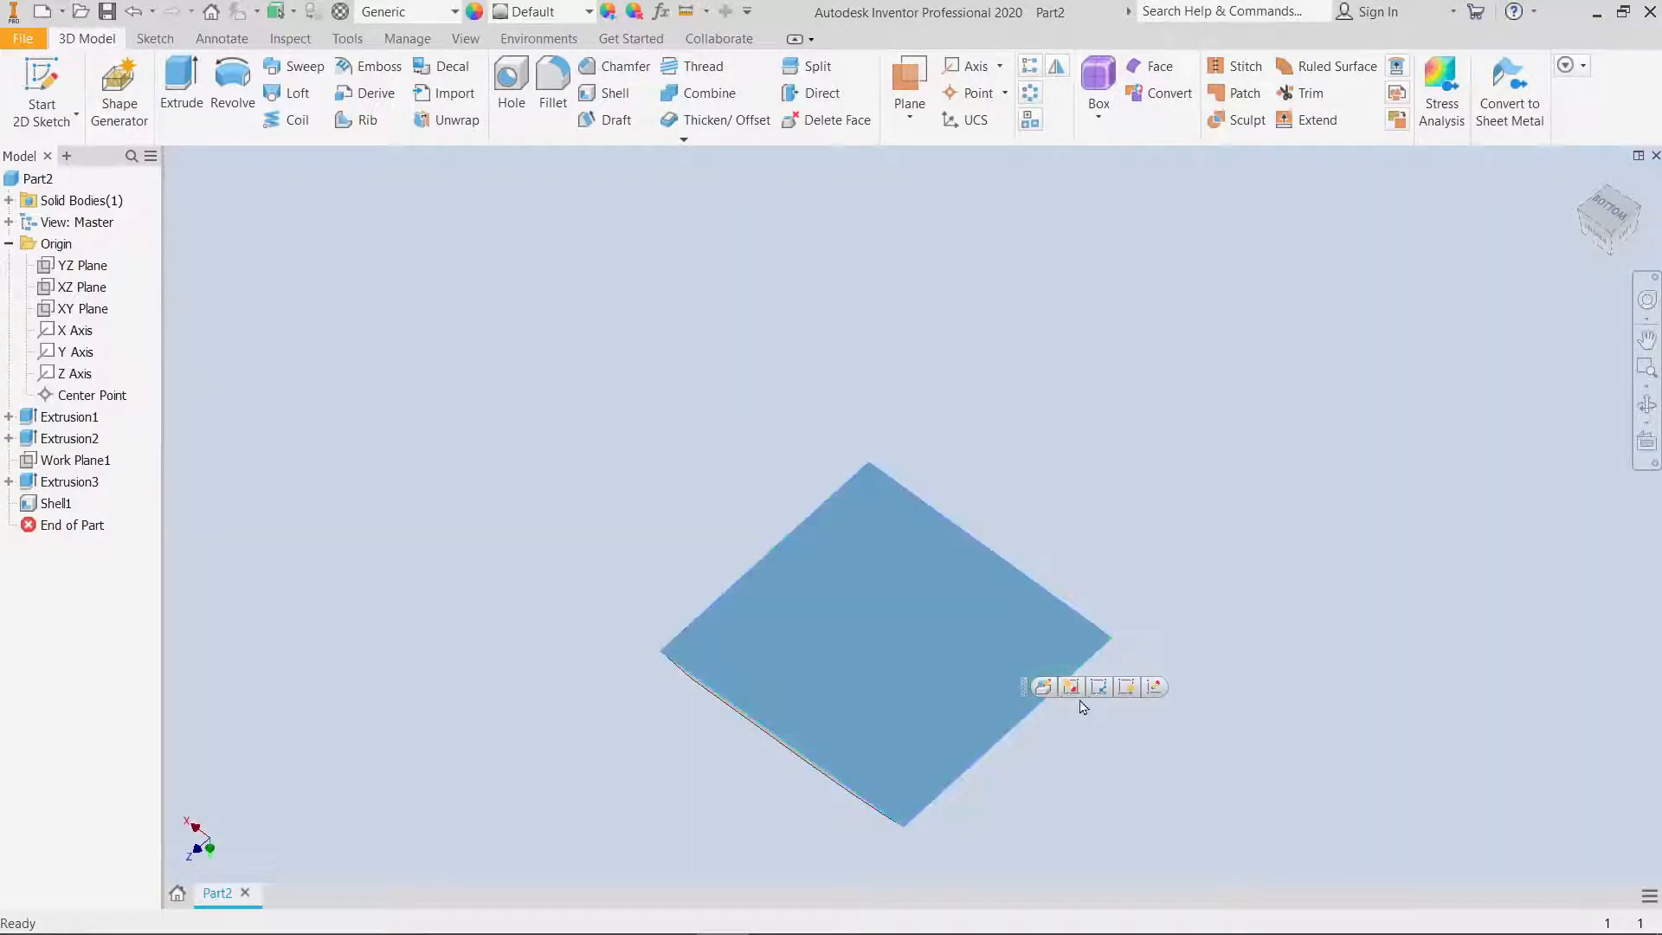
pyautogui.click(1153, 687)
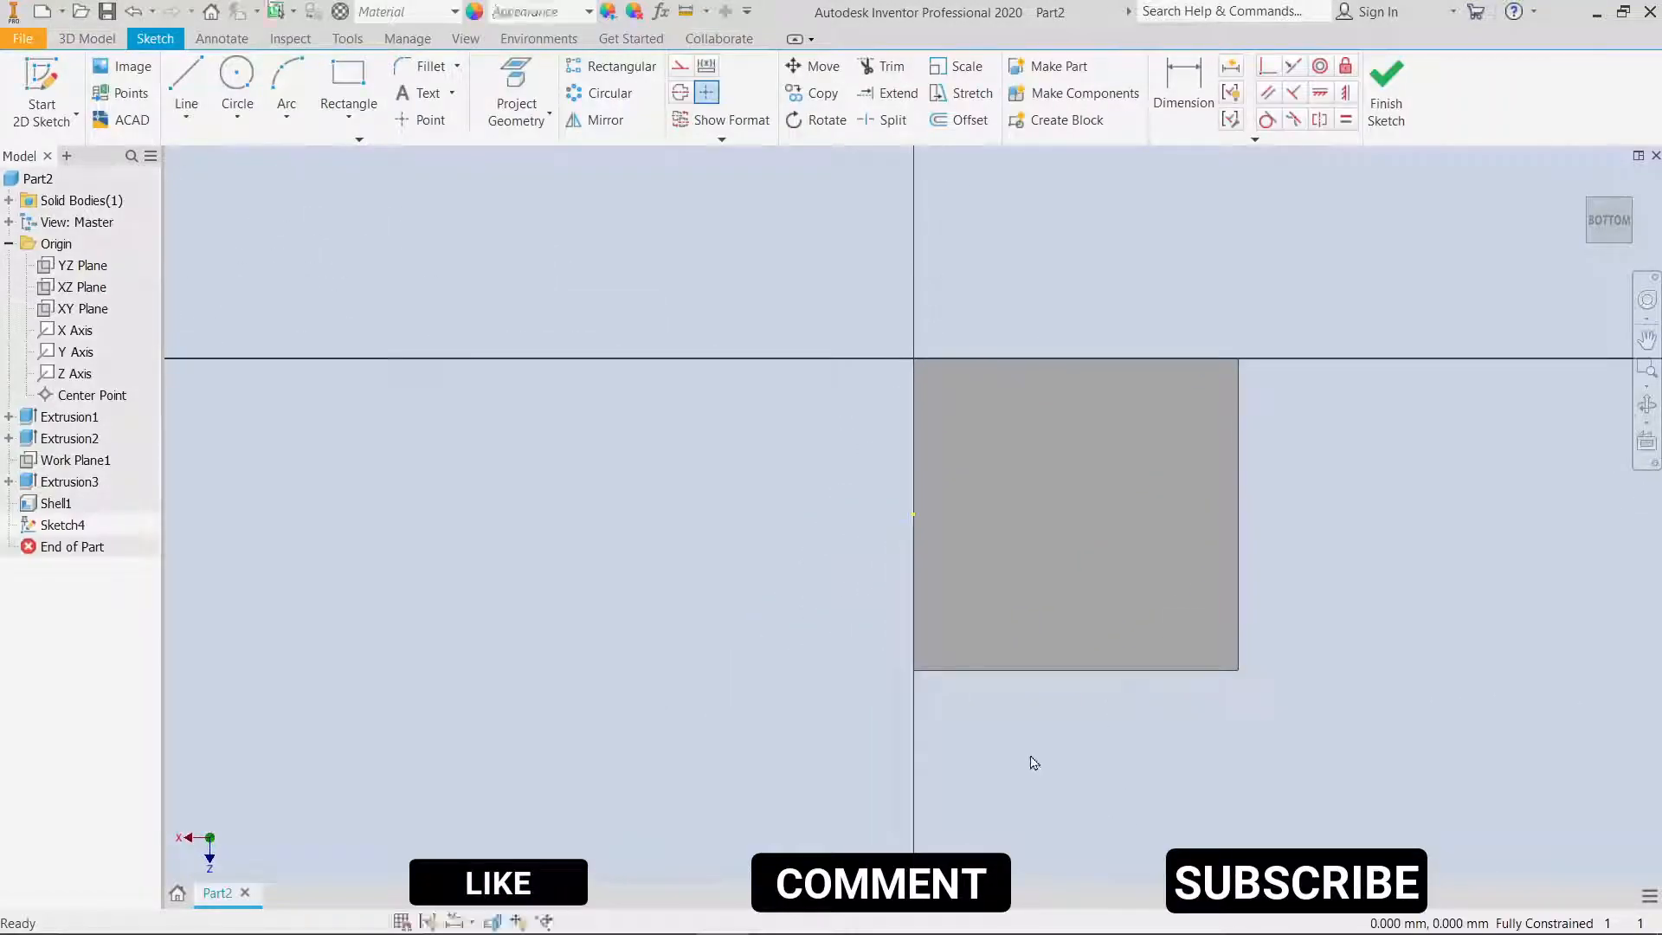
pyautogui.moveTo(855, 734); pyautogui.dragTo(487, 710, button='middle')
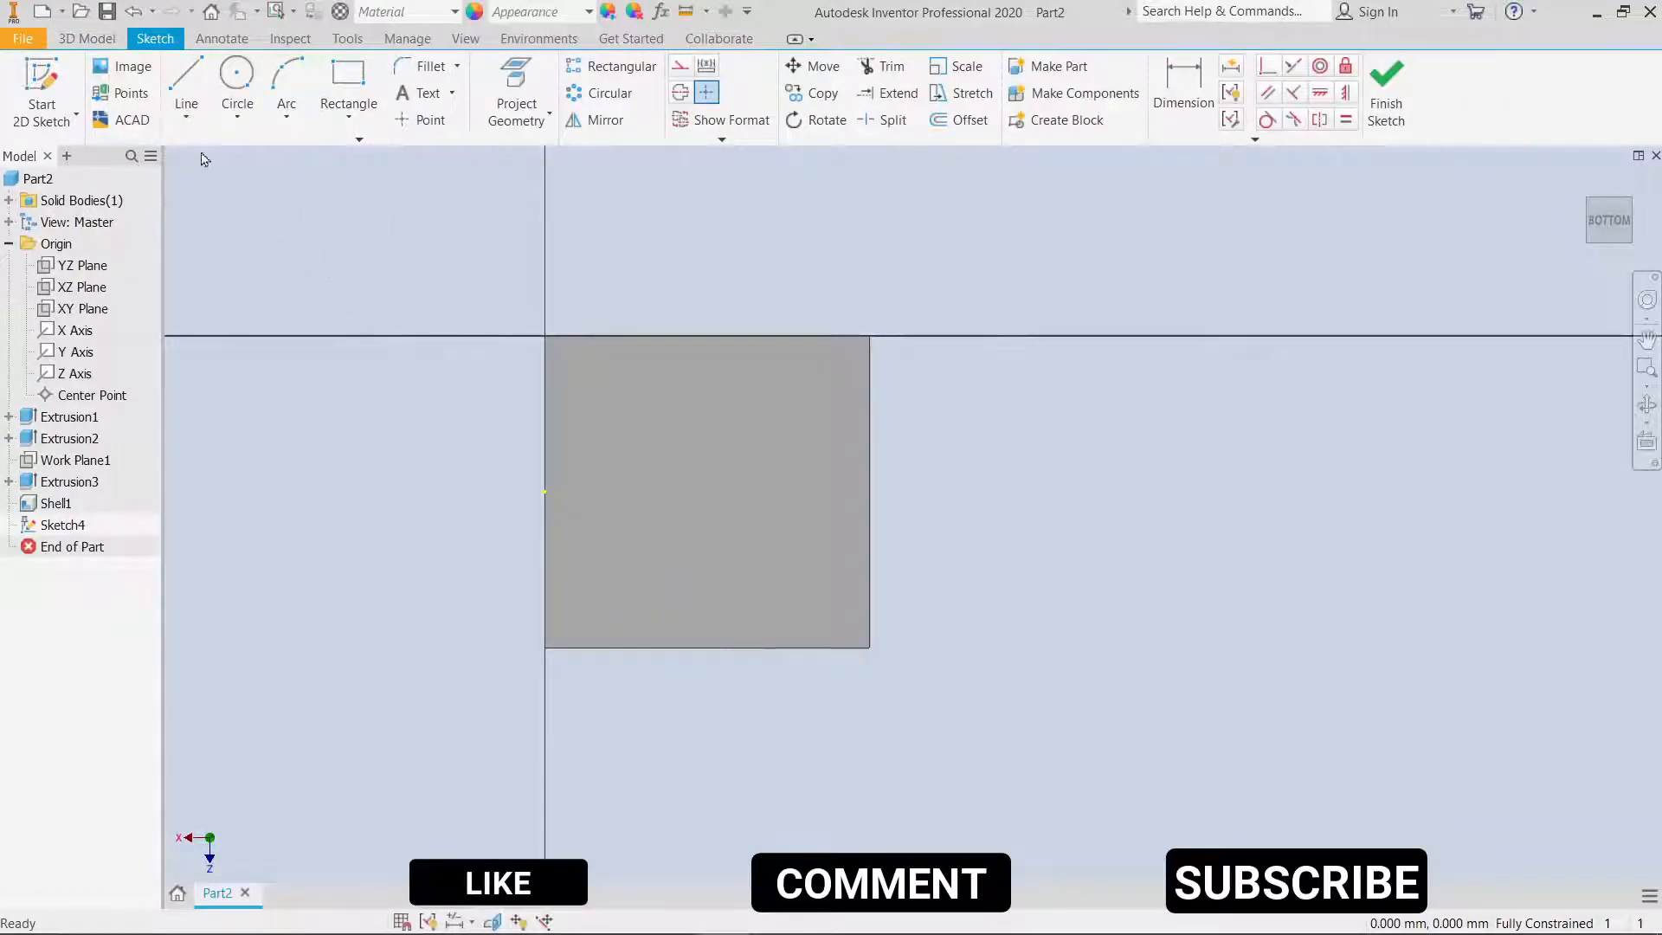
# Step: Draw a horizontal construction line from the midpoint of the bottom face's left edge to beyond its right edge
pyautogui.click(186, 87)
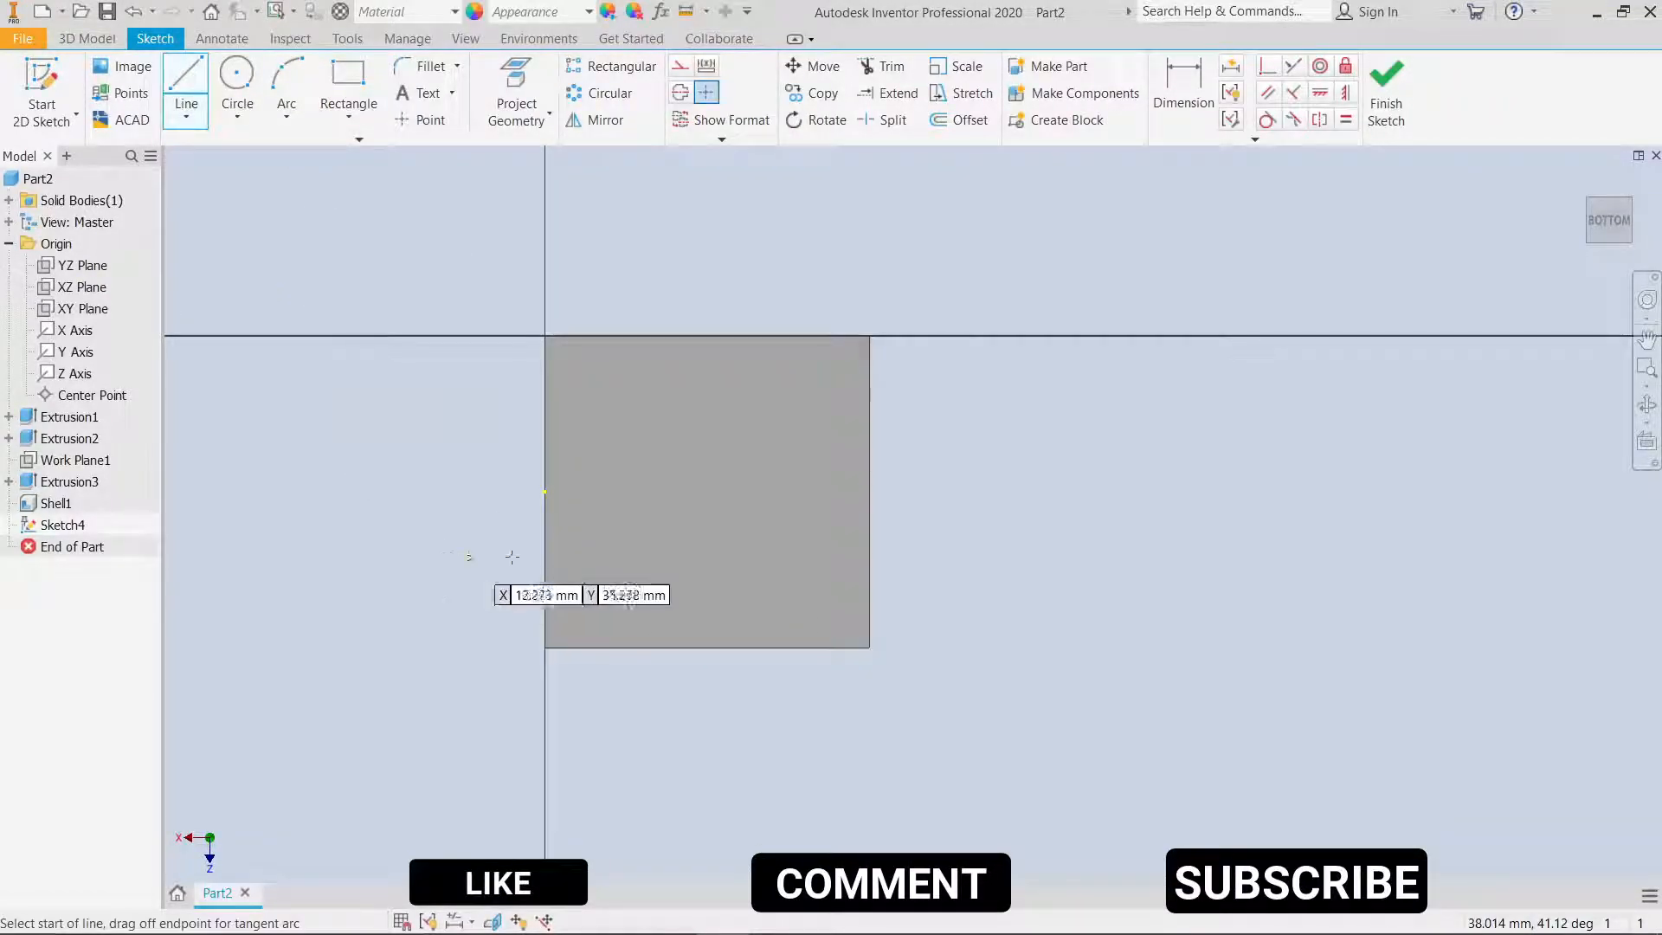
pyautogui.click(688, 71)
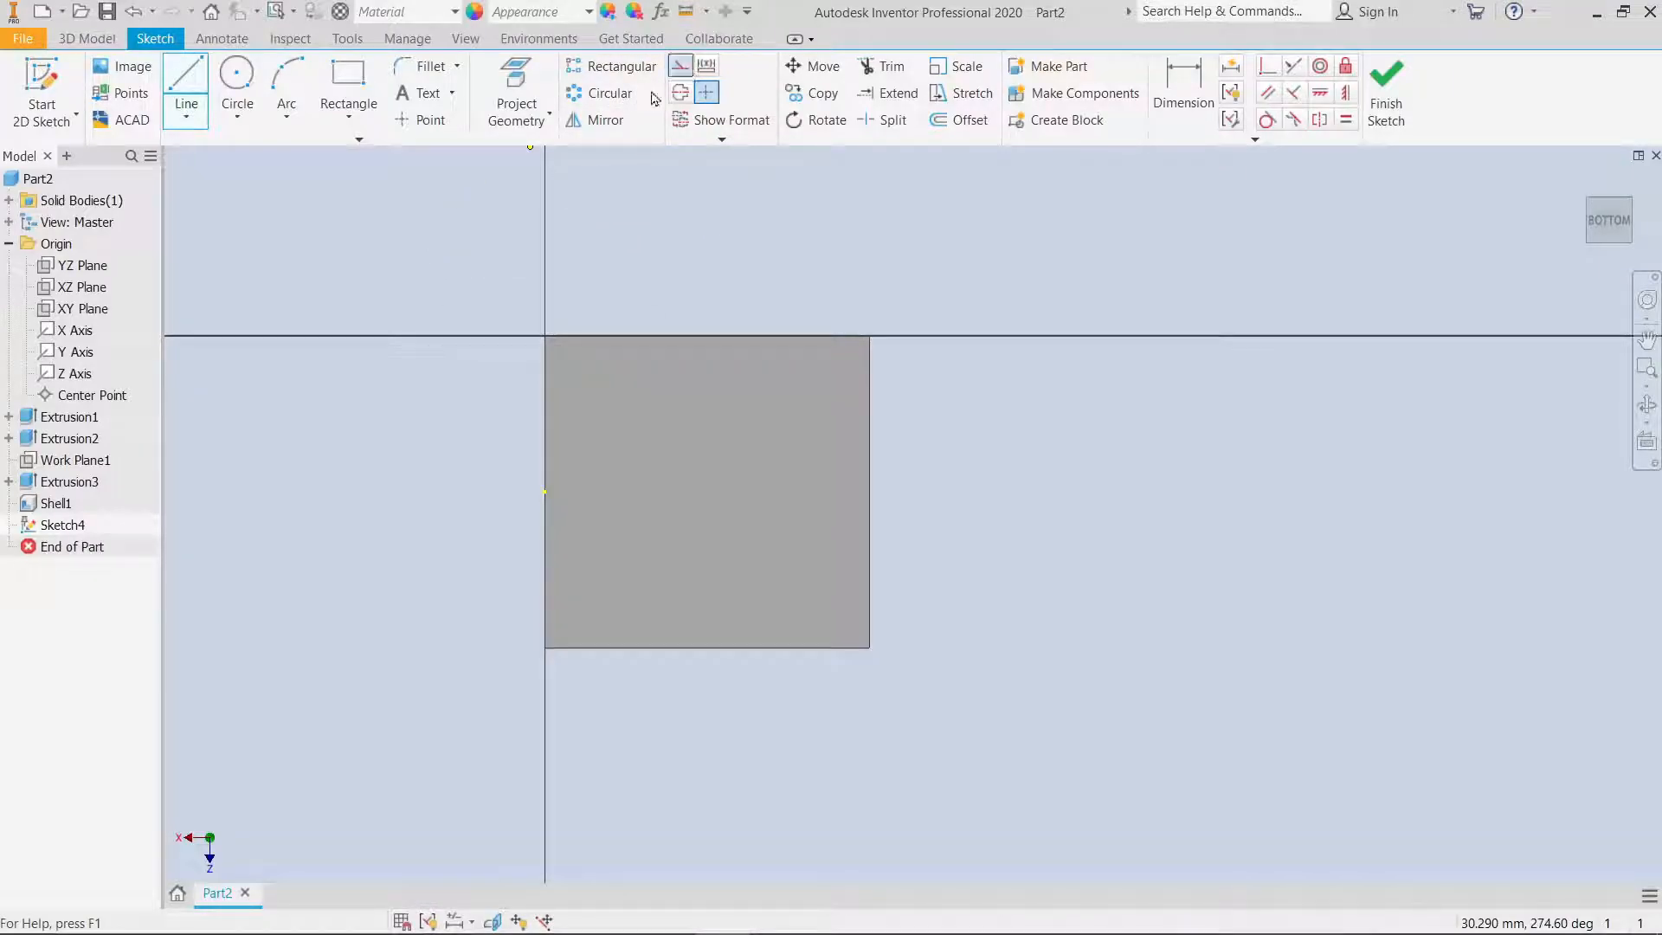
pyautogui.click(546, 492)
pyautogui.rightClick(973, 493)
pyautogui.click(1043, 494)
# Step: Project the bottom face's outer edges into the sketch
pyautogui.click(516, 96)
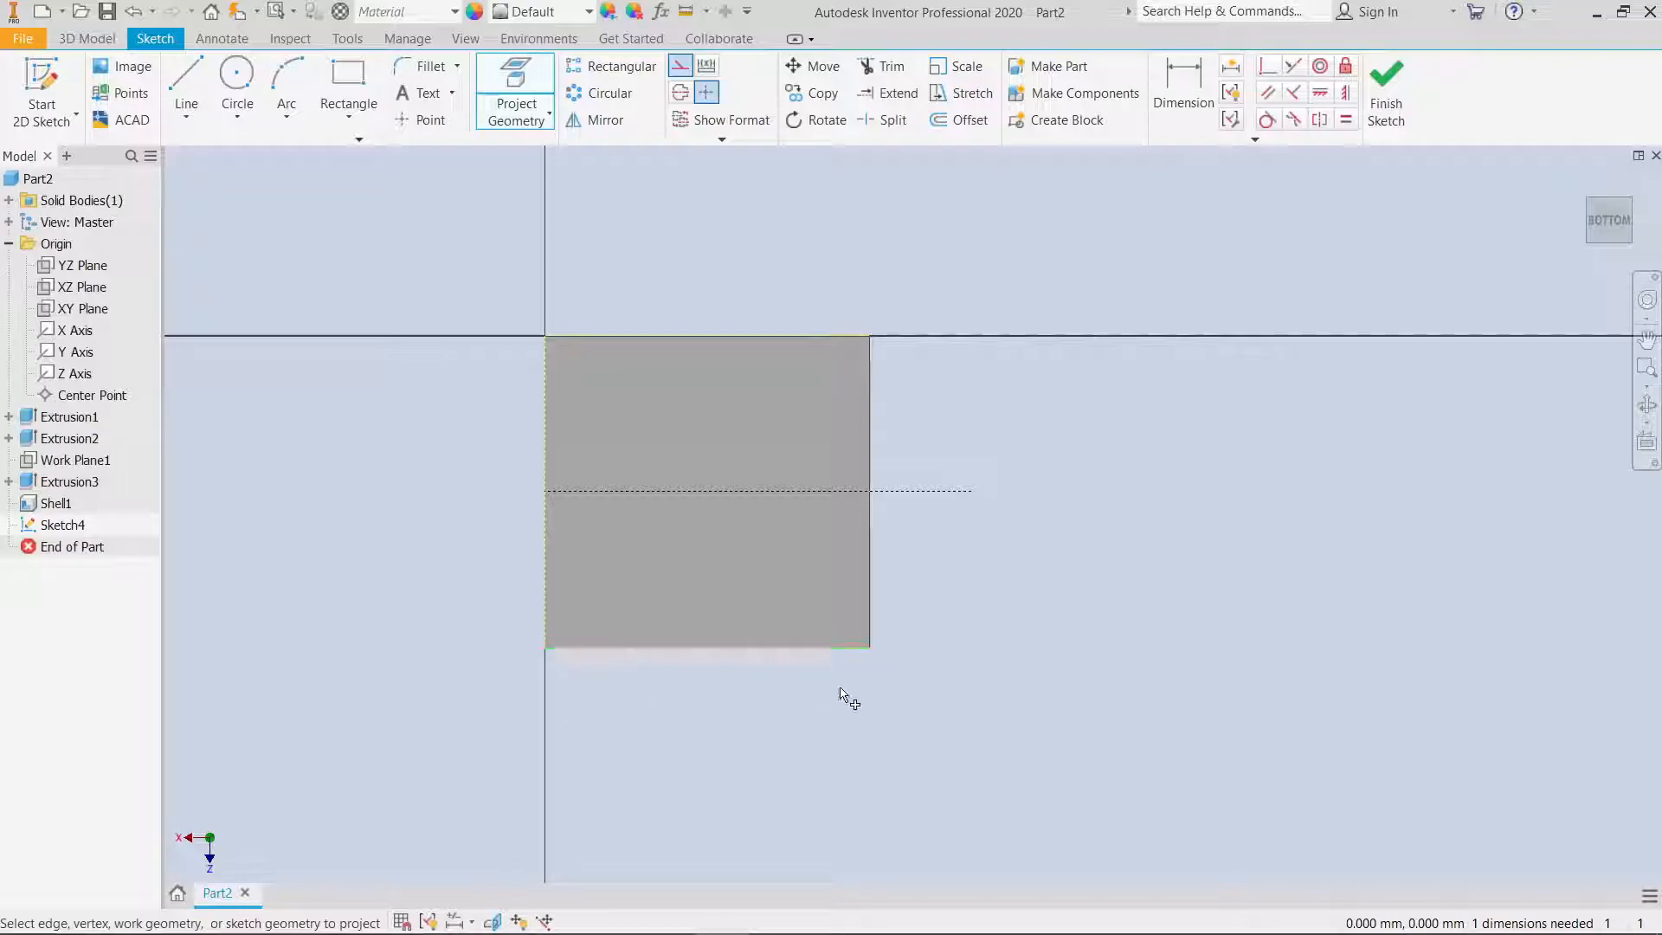
pyautogui.rightClick(997, 353)
pyautogui.click(1068, 322)
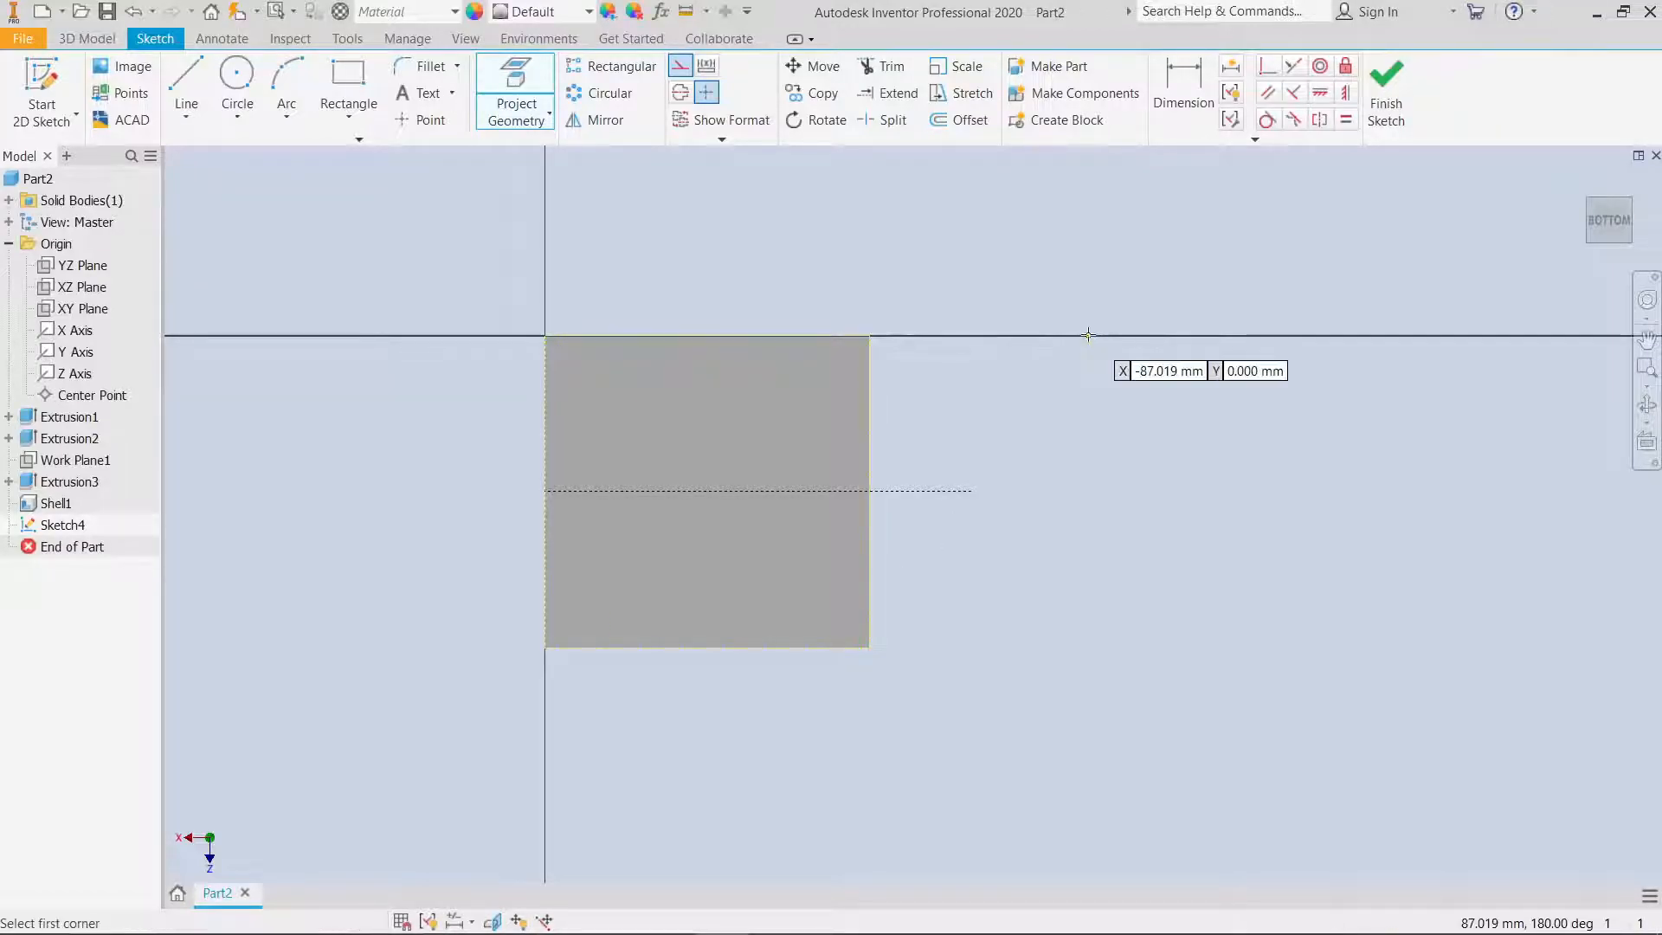
pyautogui.rightClick(1048, 340)
pyautogui.click(1073, 339)
# Step: Draw a stepped line profile from the face's left edge with a rounded tangent-arc tip, a sloping return and a vertical segment down to the construction centreline
pyautogui.click(186, 91)
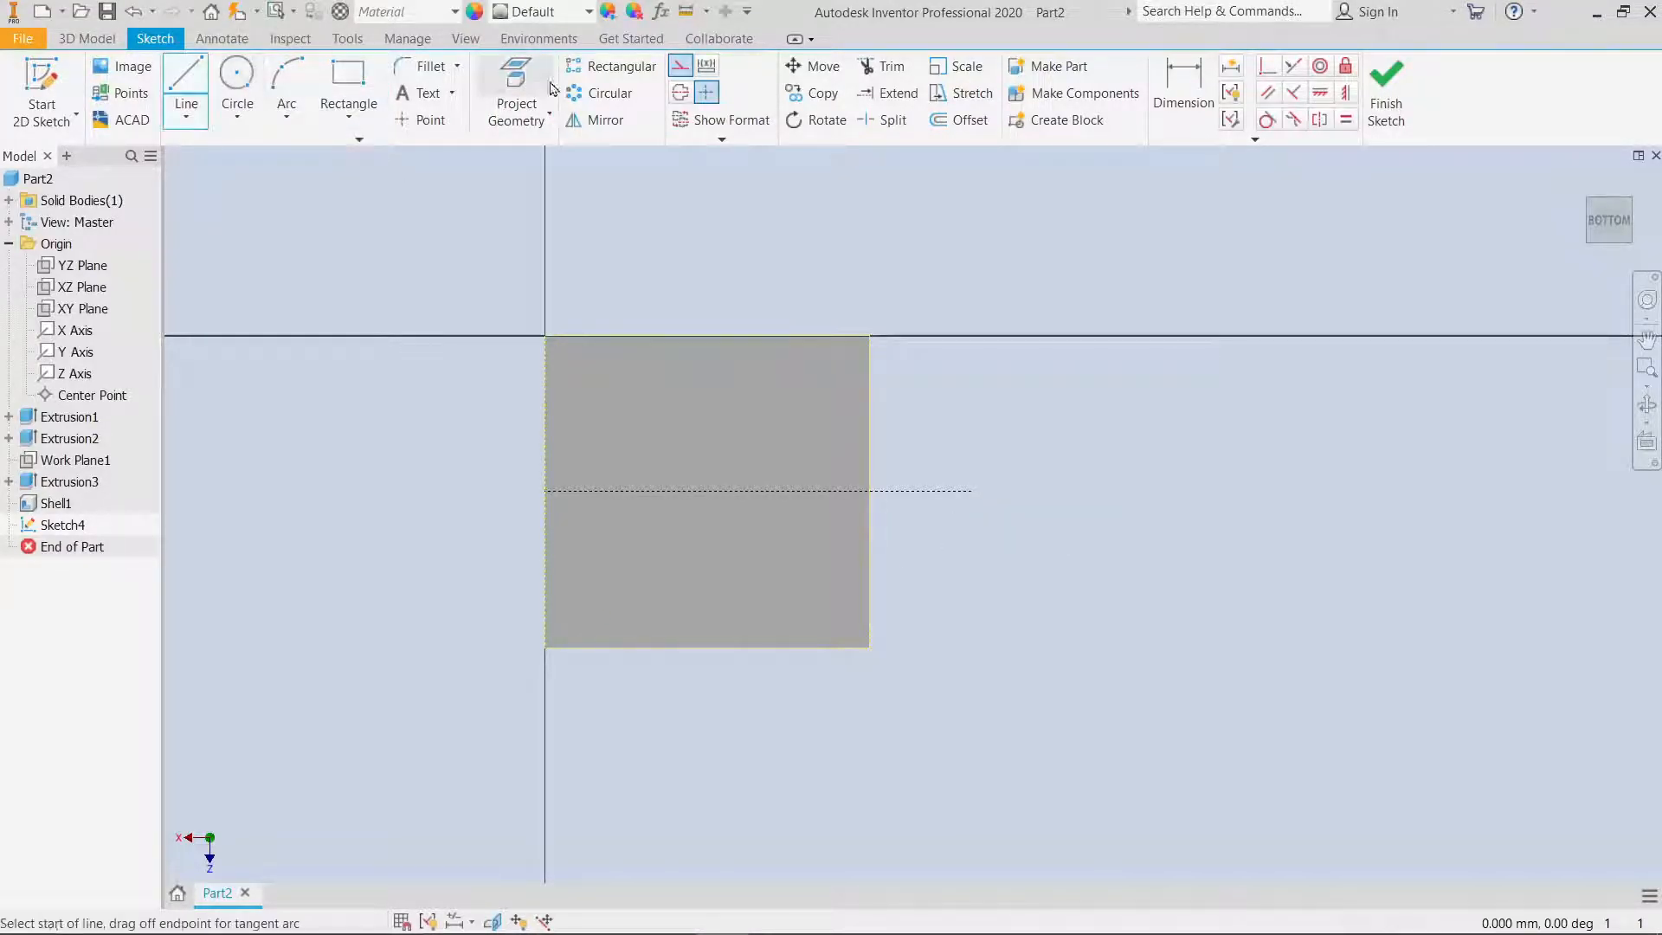
pyautogui.click(545, 354)
pyautogui.click(619, 355)
pyautogui.click(619, 377)
pyautogui.click(716, 378)
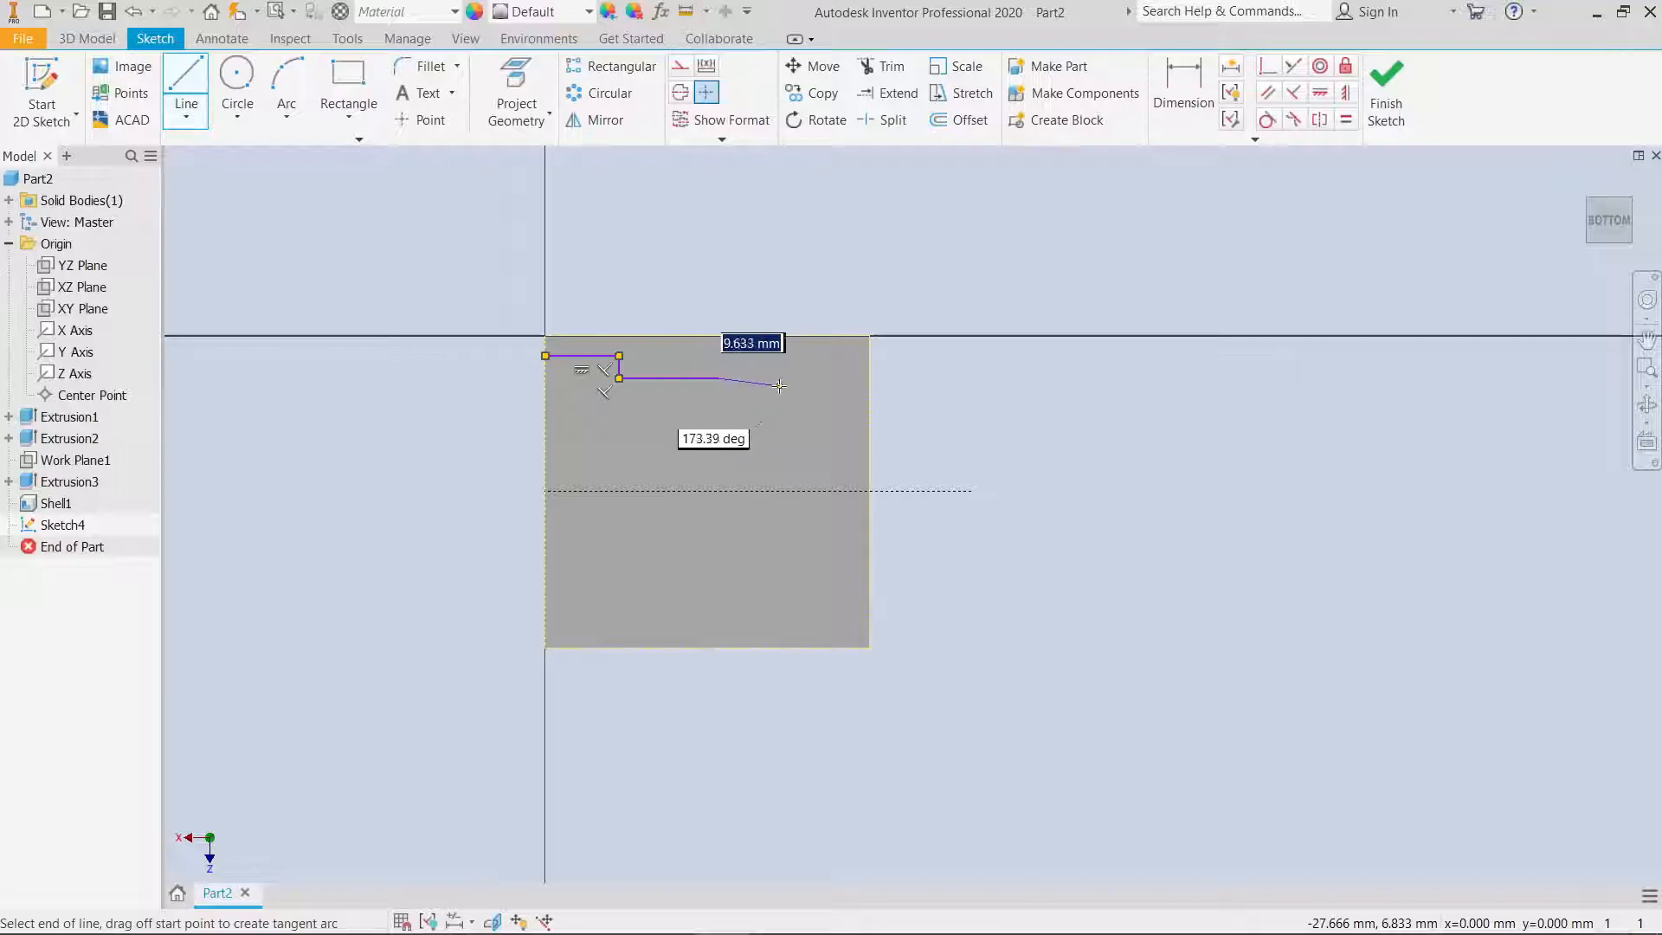
pyautogui.moveTo(718, 378); pyautogui.dragTo(718, 413)
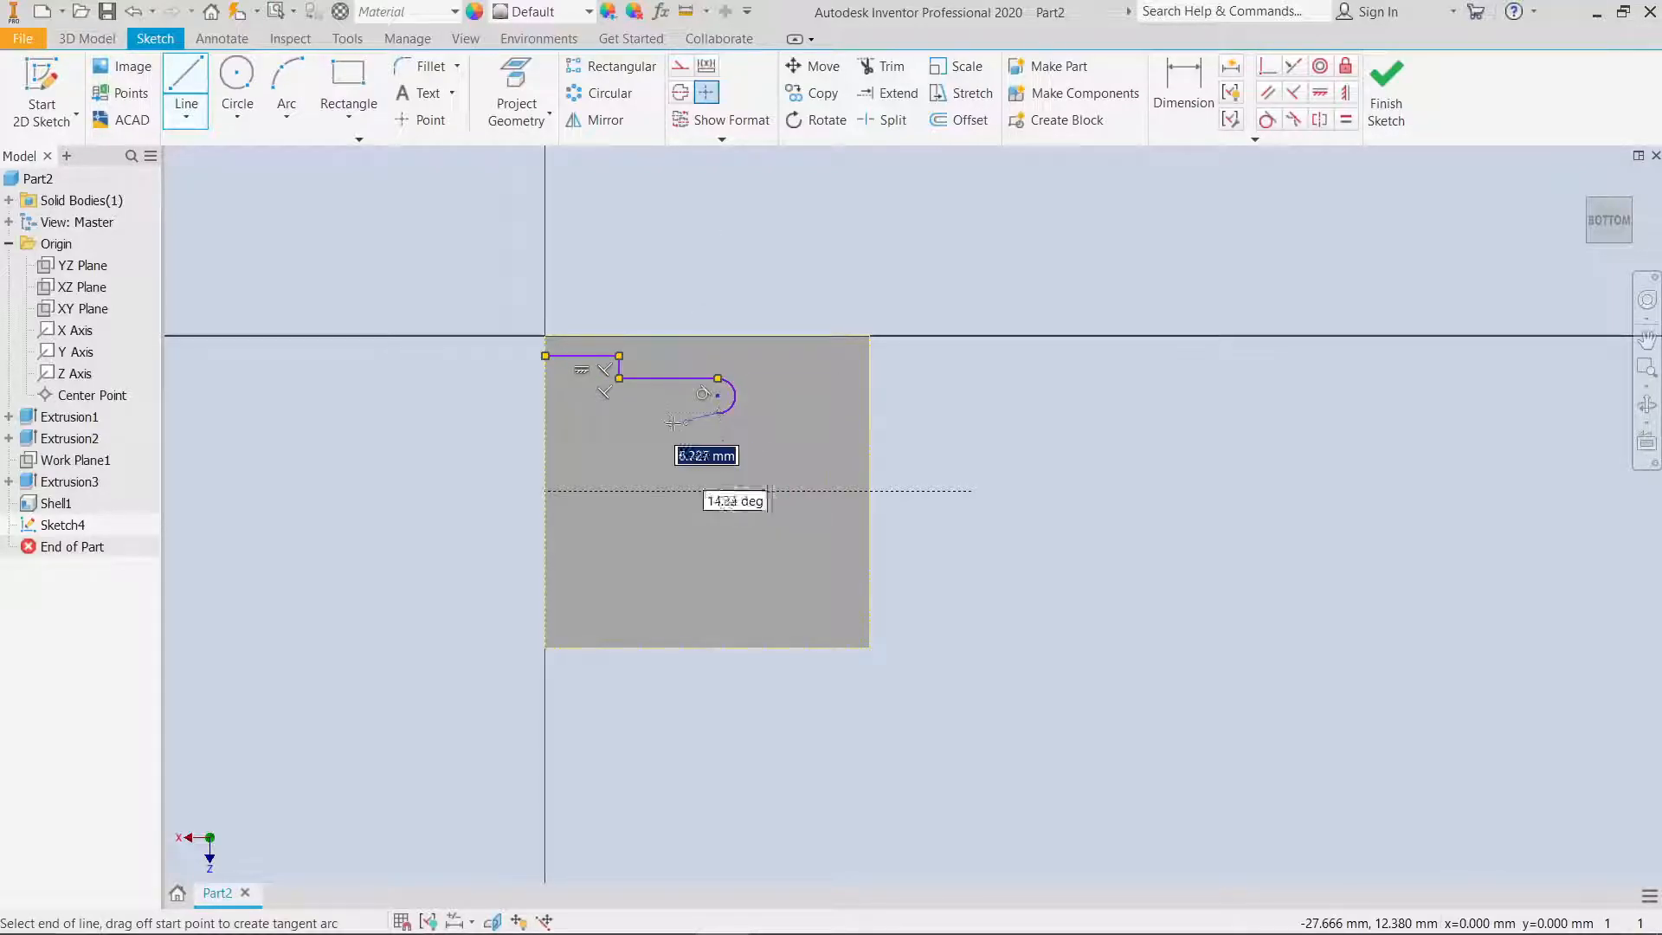
pyautogui.click(619, 433)
pyautogui.click(619, 491)
pyautogui.rightClick(618, 491)
pyautogui.click(689, 491)
# Step: Dimension the profile's long horizontal line 18 mm from the construction centreline
pyautogui.click(1183, 91)
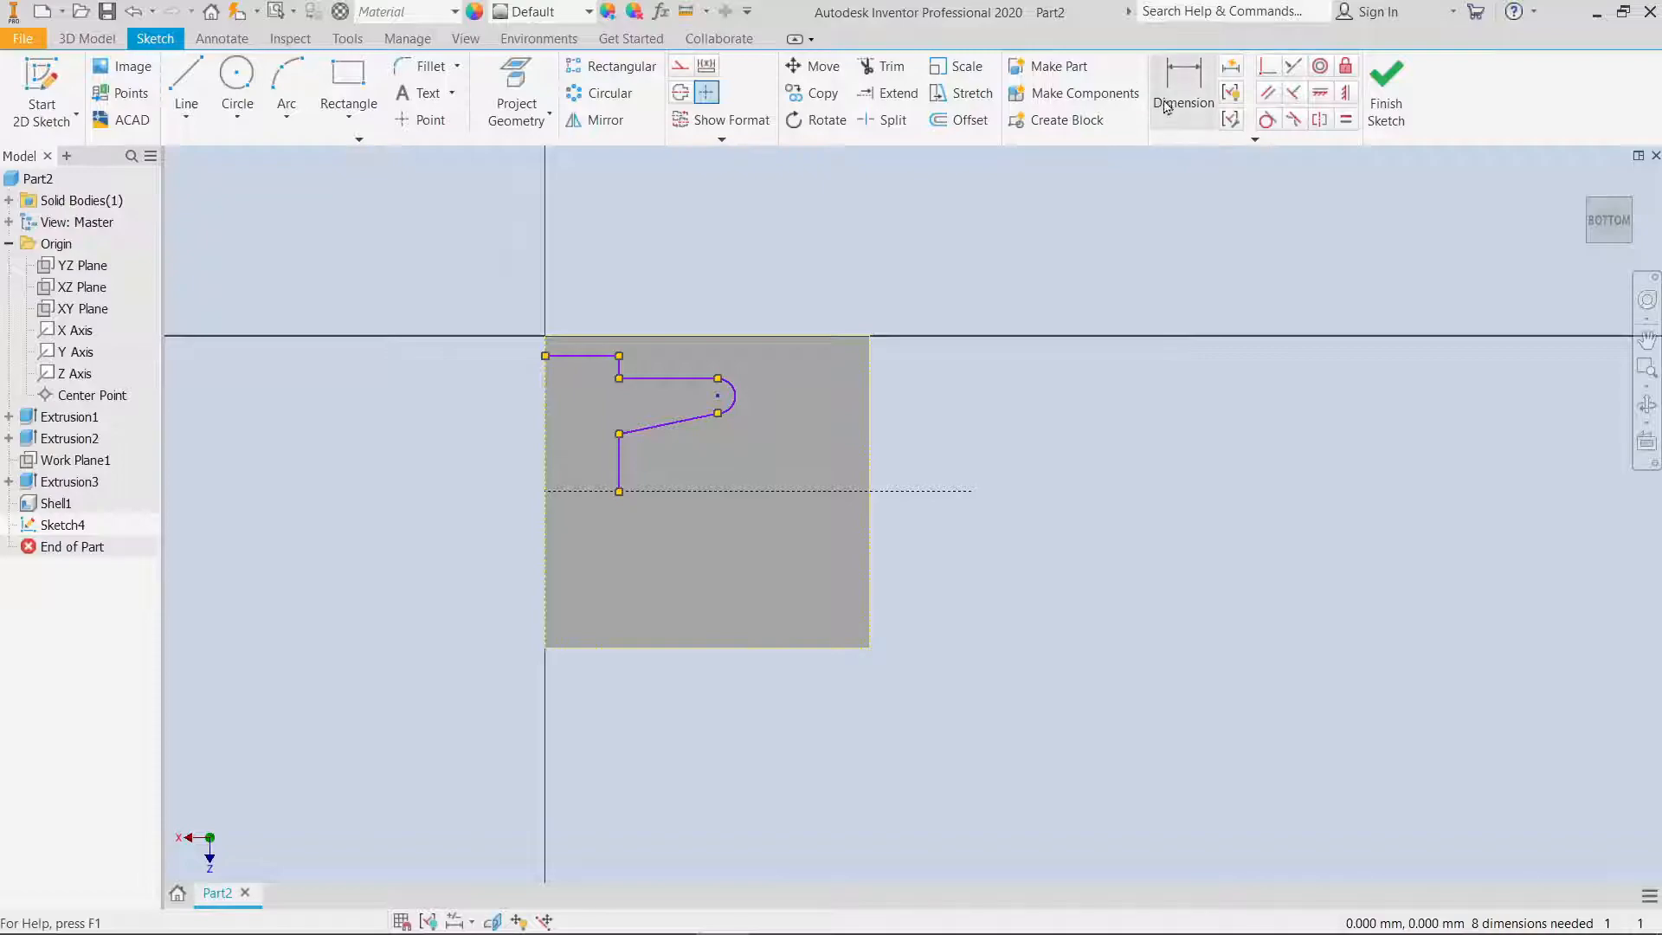
pyautogui.click(658, 492)
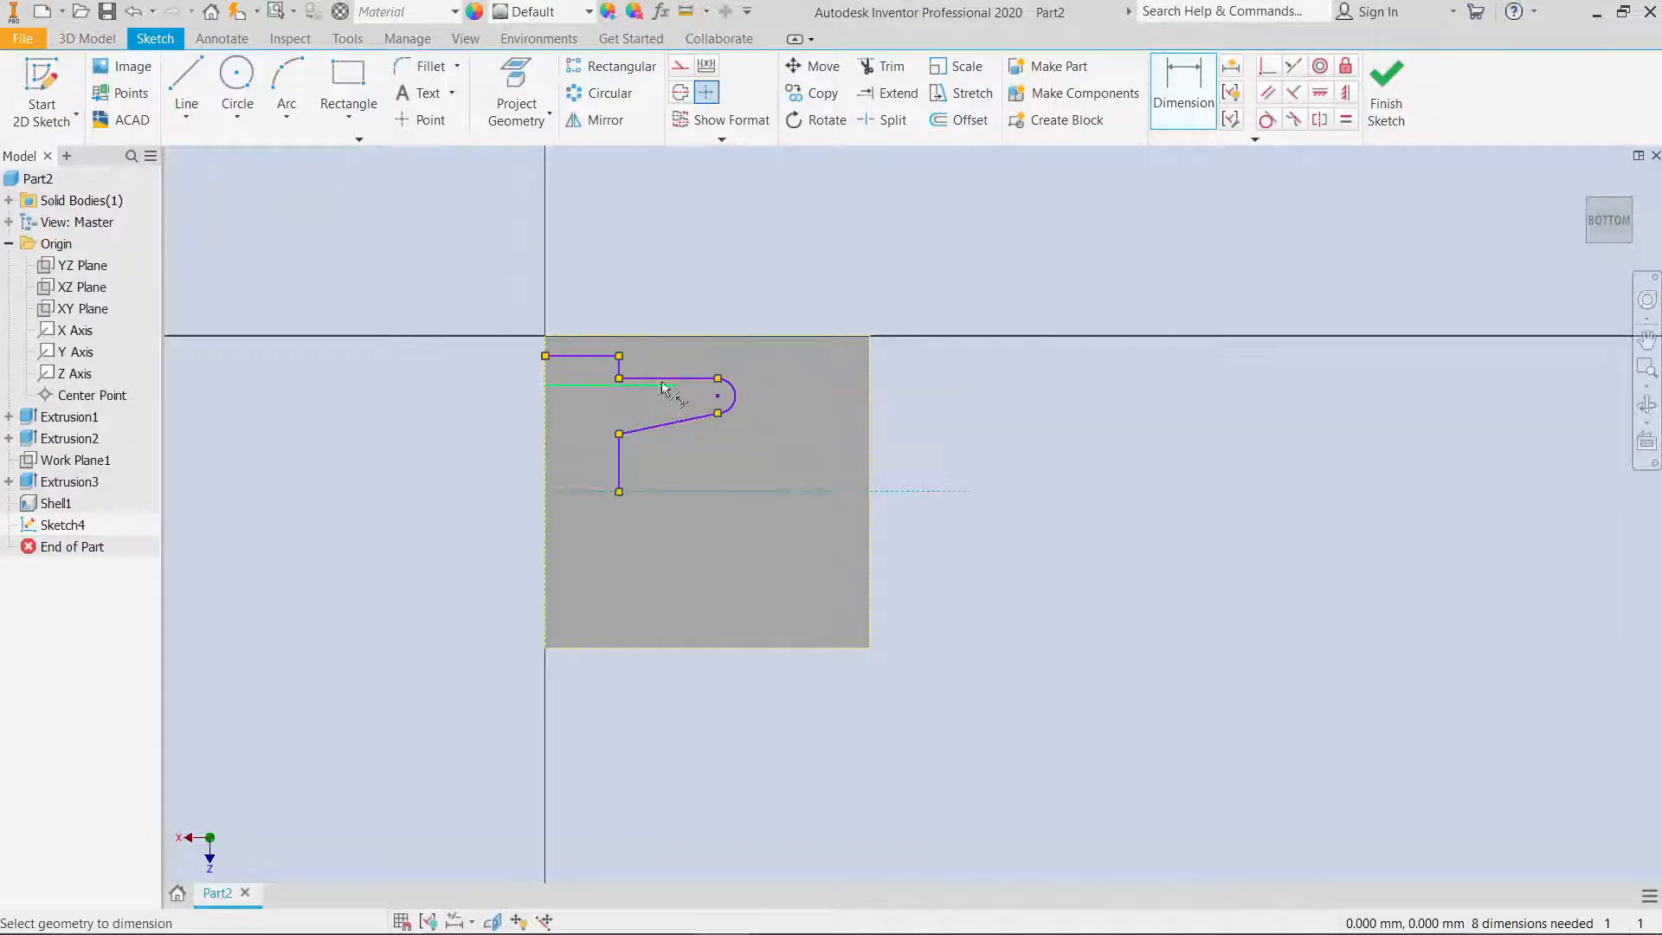
pyautogui.click(669, 382)
pyautogui.click(989, 452)
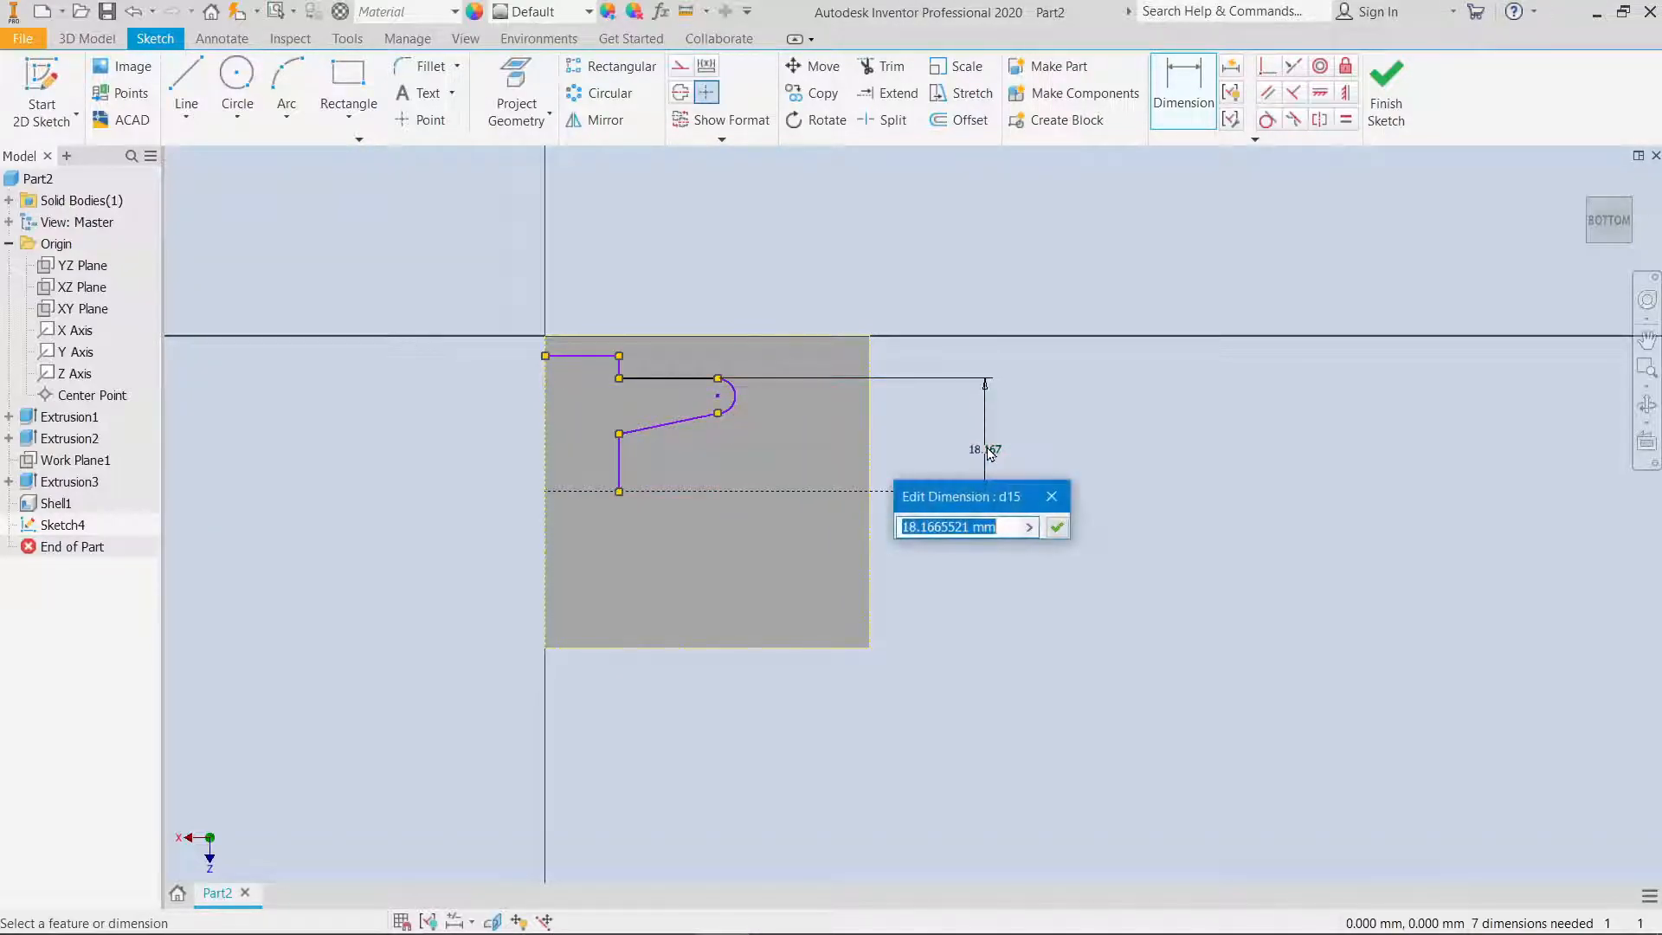
pyautogui.write('18')
pyautogui.press('Return')
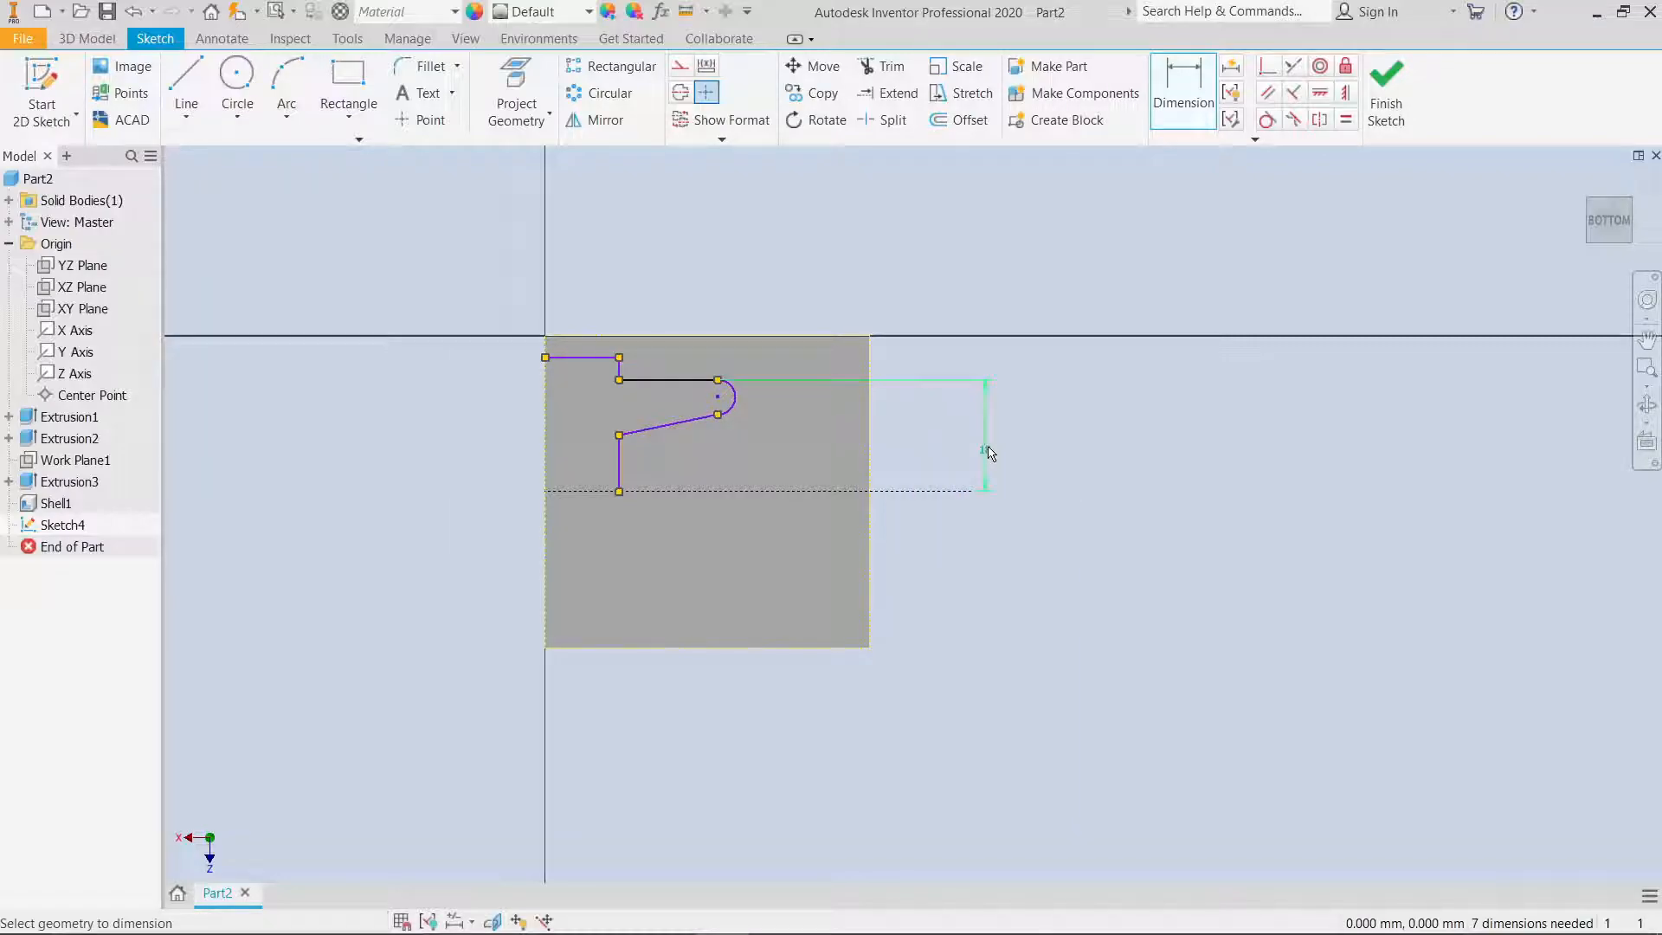
# Step: Dimension the profile's end arc to a 3 mm radius
pyautogui.click(788, 406)
pyautogui.press('Return')
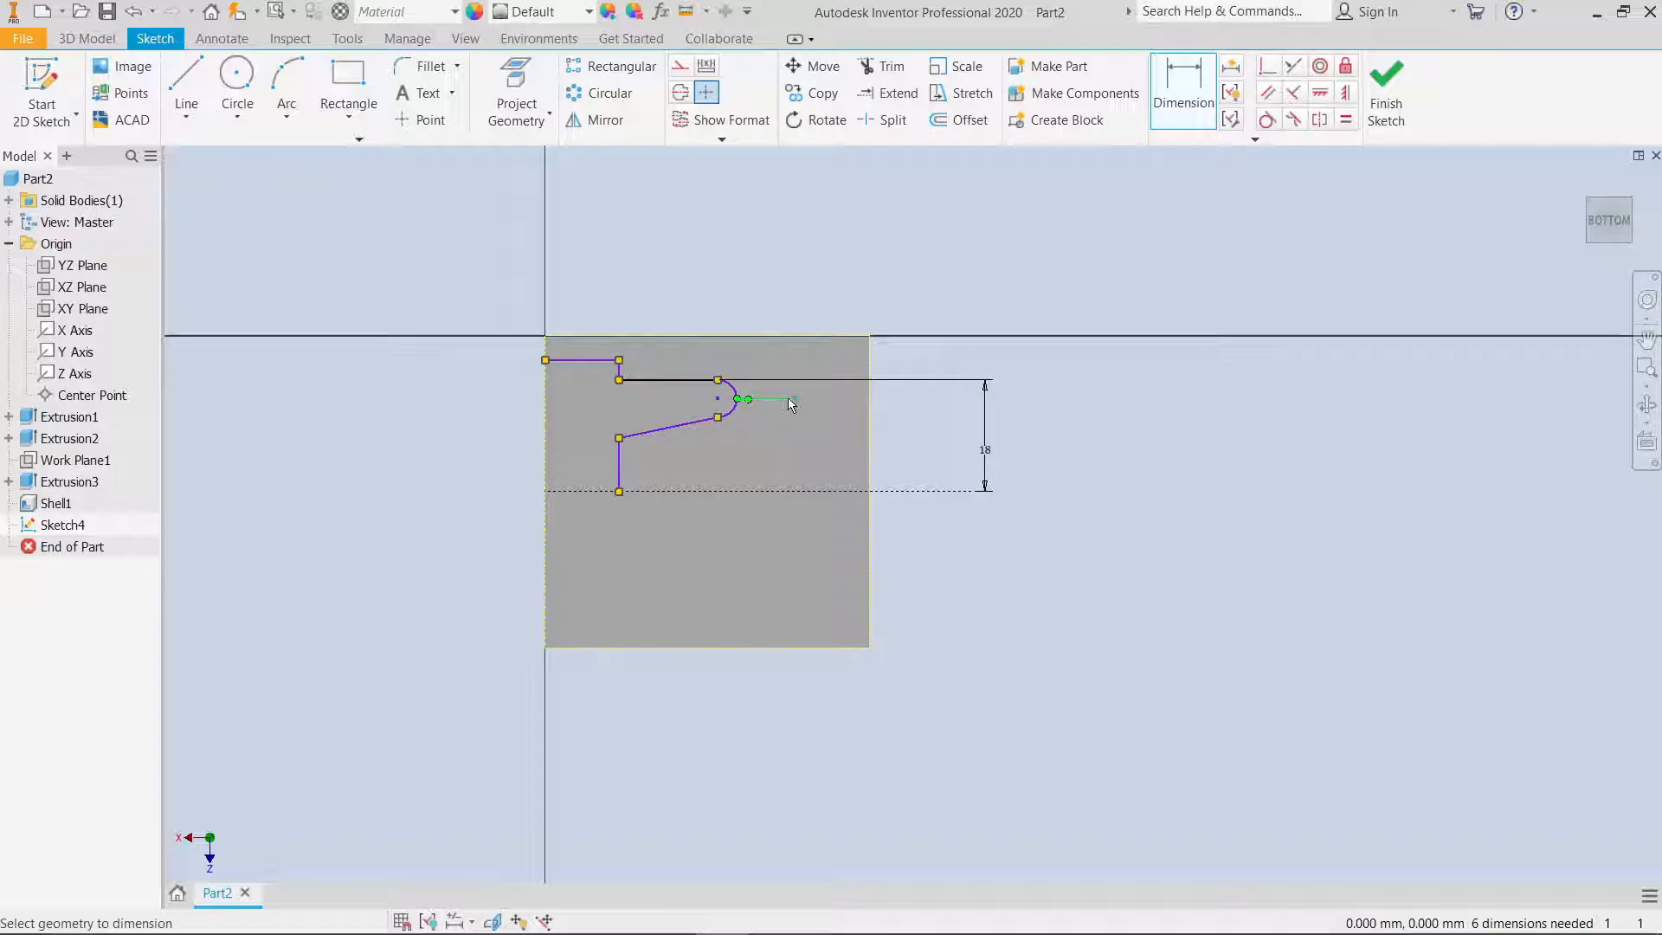
pyautogui.rightClick(814, 267)
pyautogui.click(884, 263)
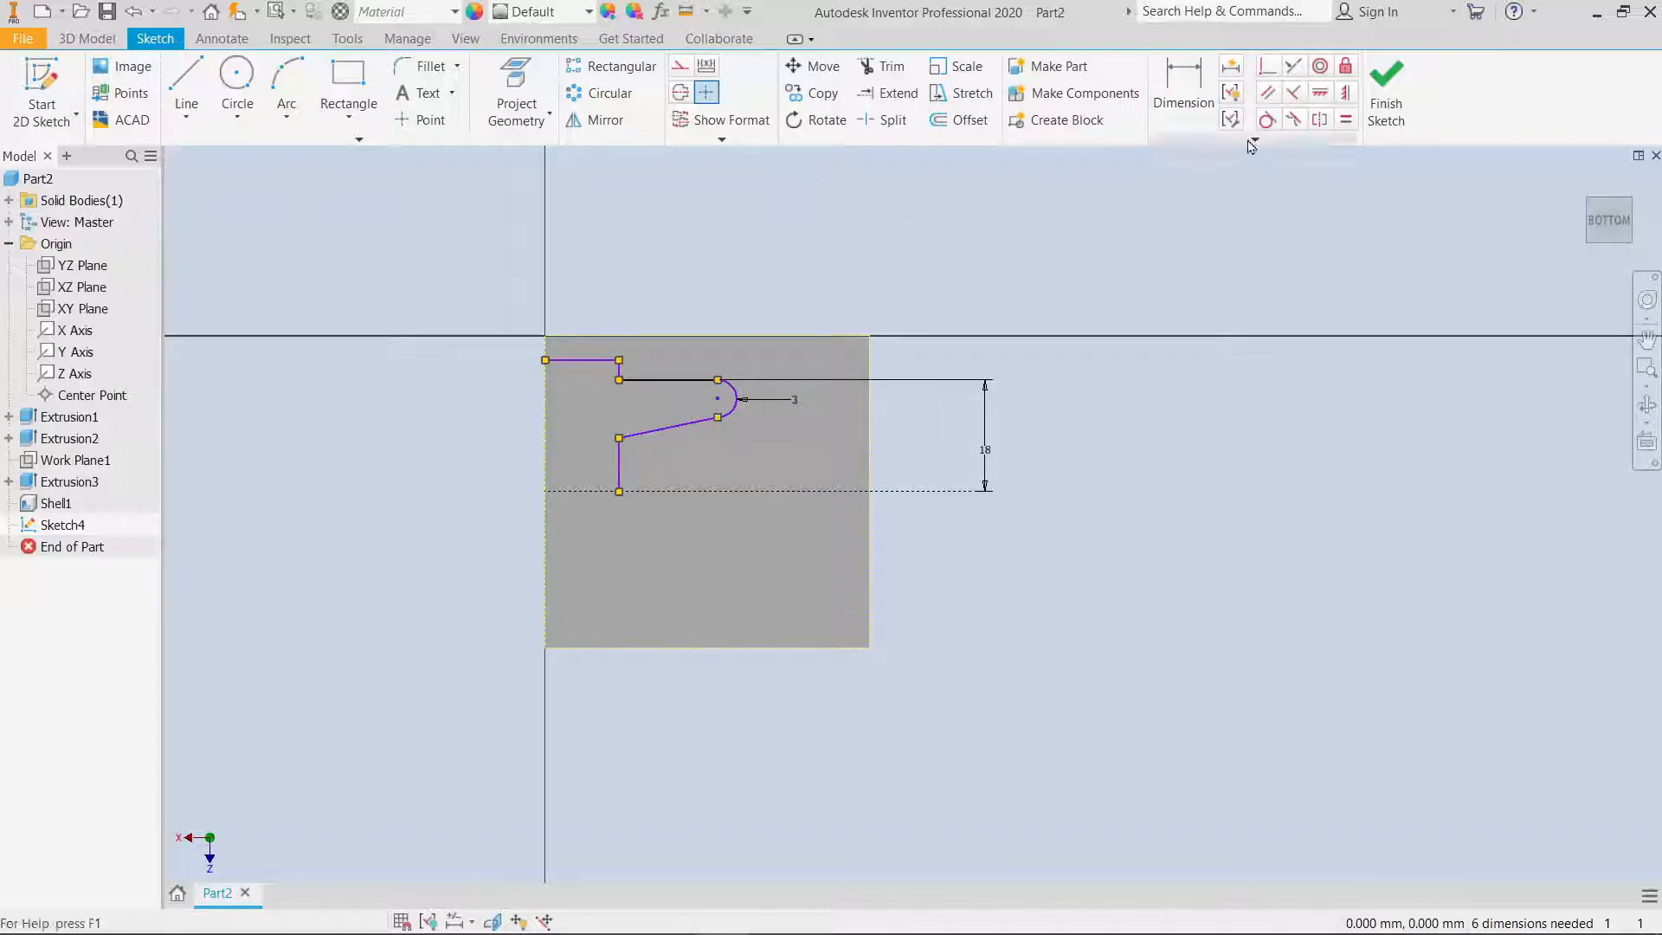
# Step: Make the sloping line tangent to the profile's end arc
pyautogui.click(1266, 120)
pyautogui.click(685, 422)
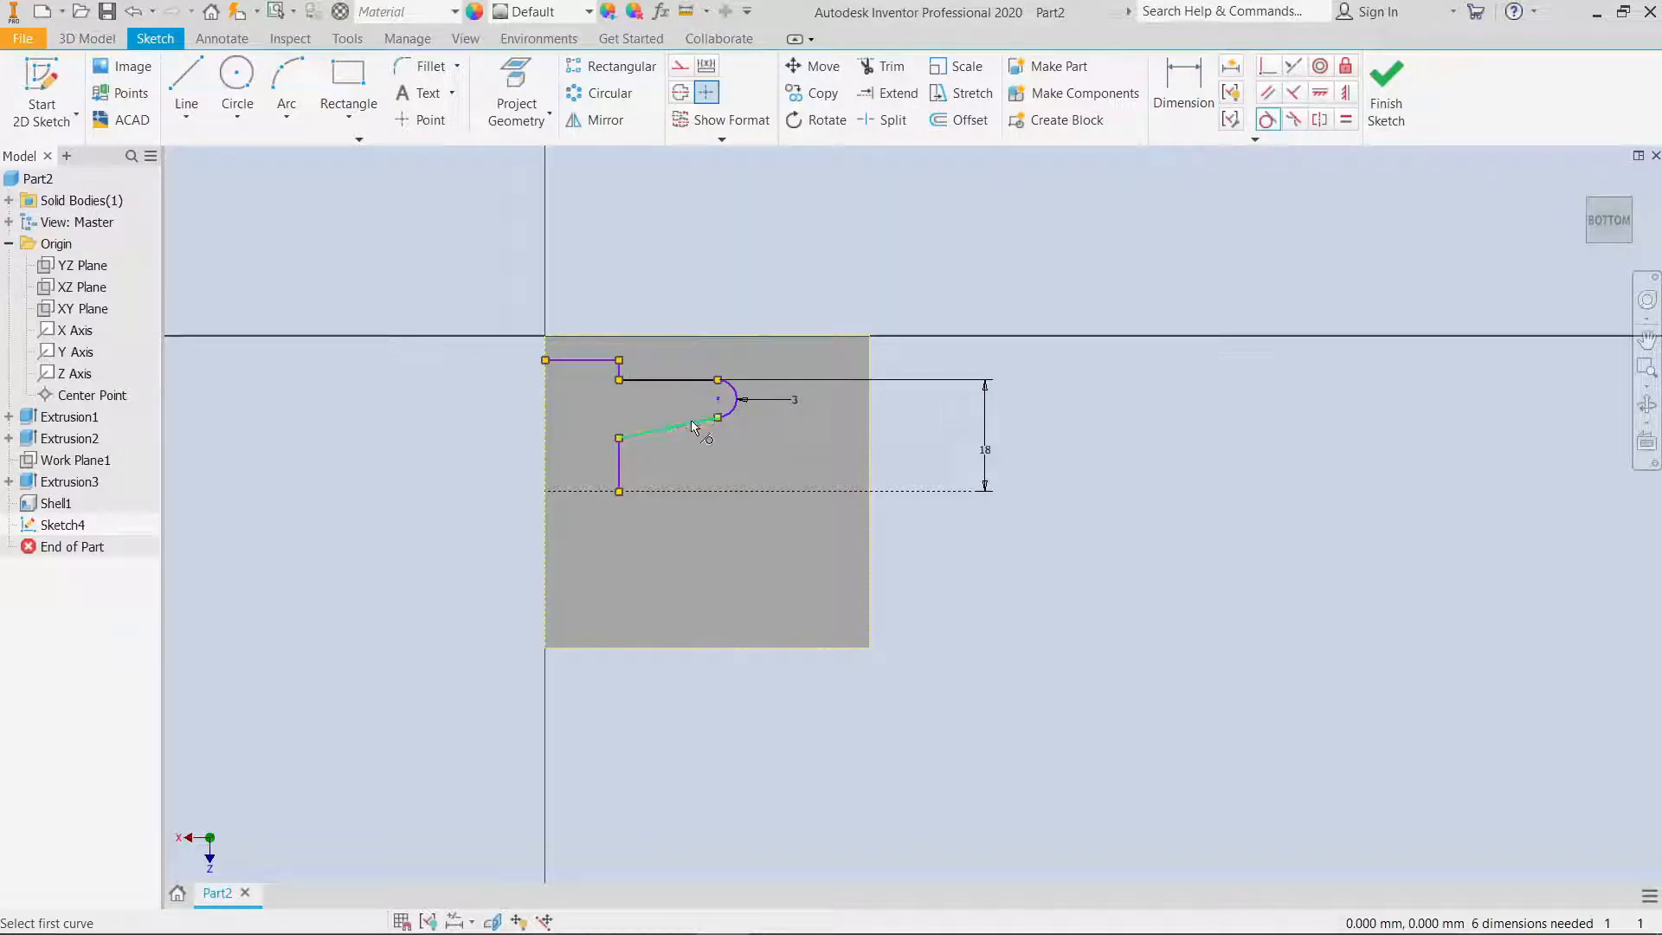
pyautogui.click(735, 407)
pyautogui.rightClick(823, 259)
pyautogui.click(896, 241)
# Step: Dimension the short upper horizontal line 2 mm from the face's top edge
pyautogui.press('d')
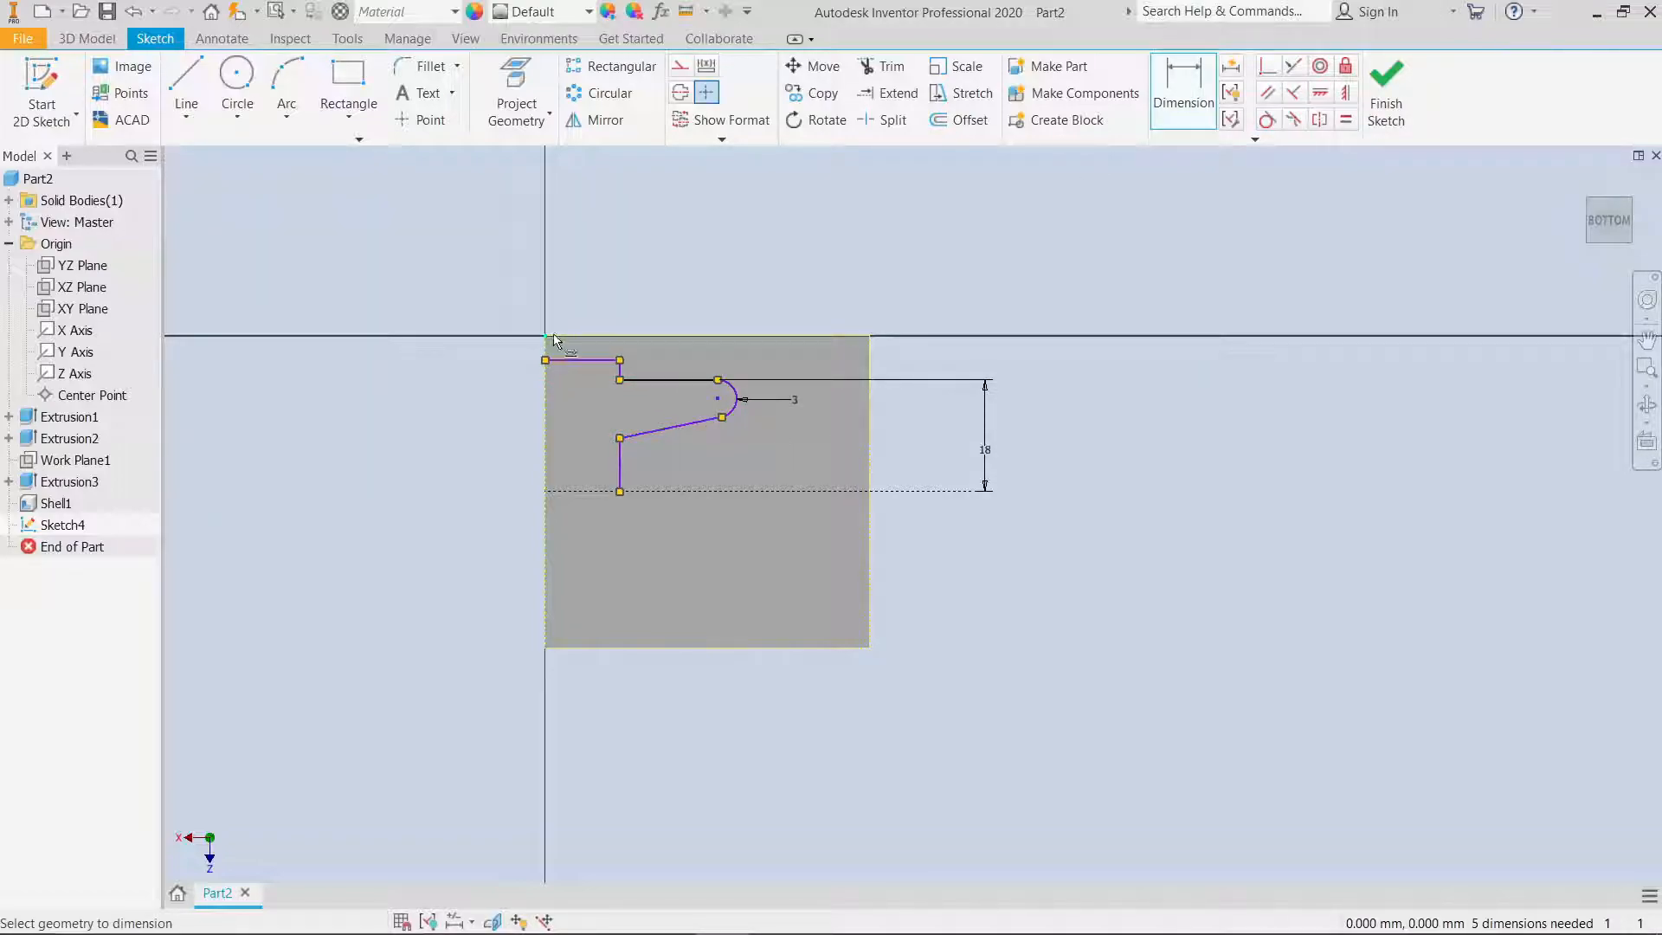
pyautogui.click(559, 338)
pyautogui.click(562, 359)
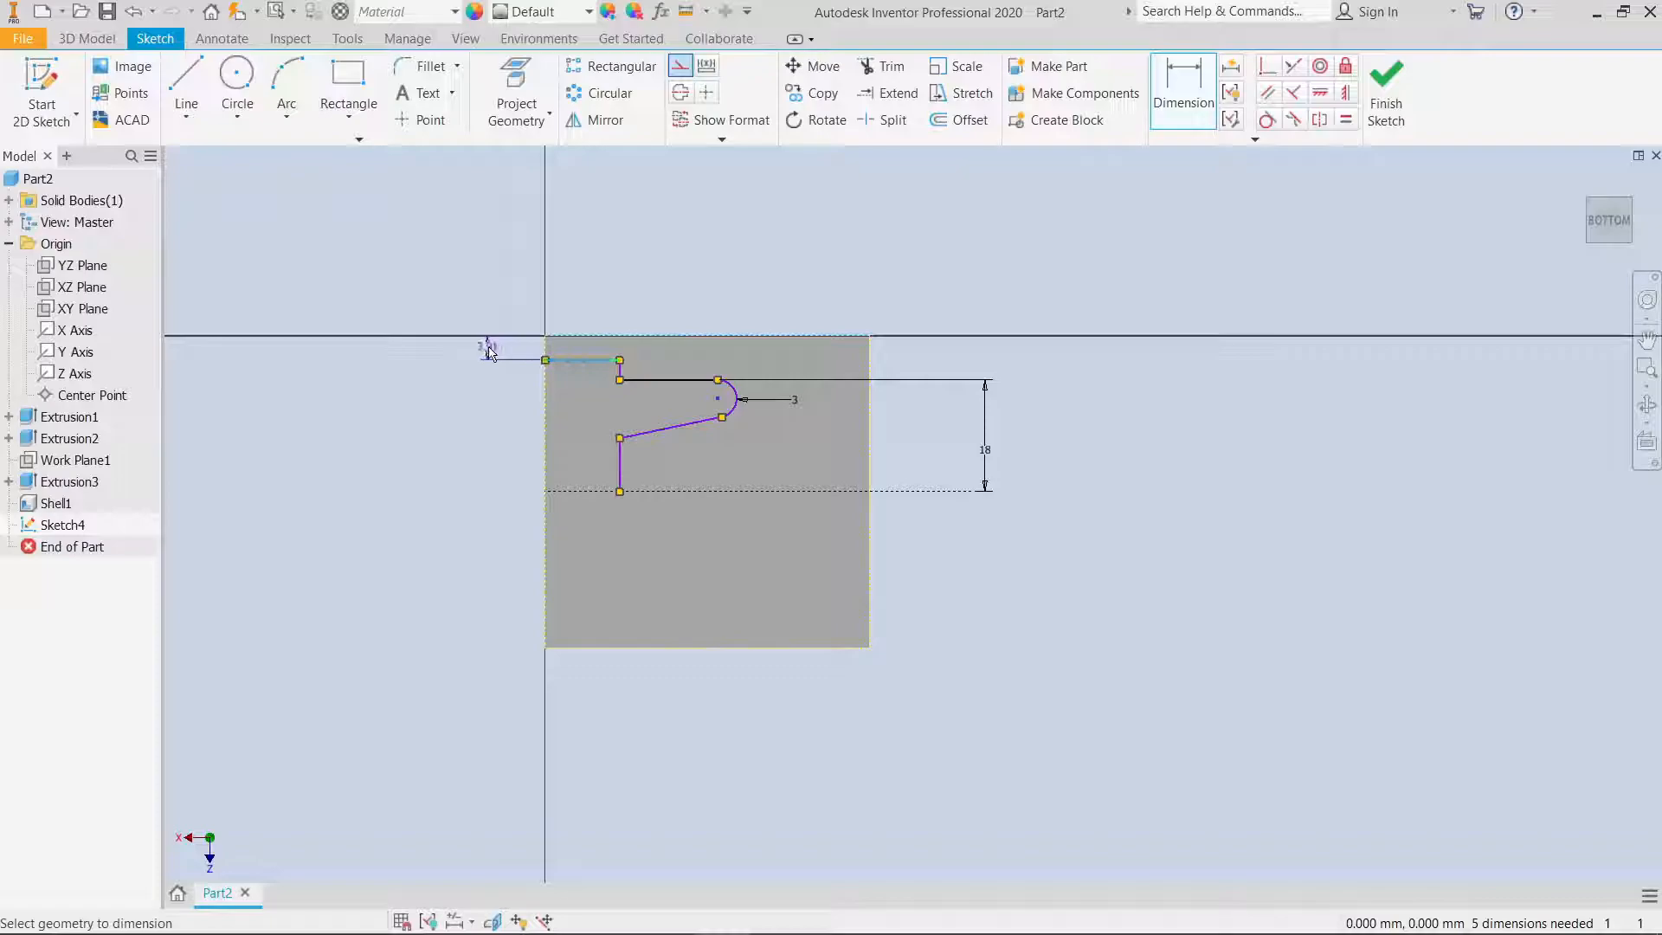
pyautogui.click(487, 347)
pyautogui.write('2')
pyautogui.press('Return')
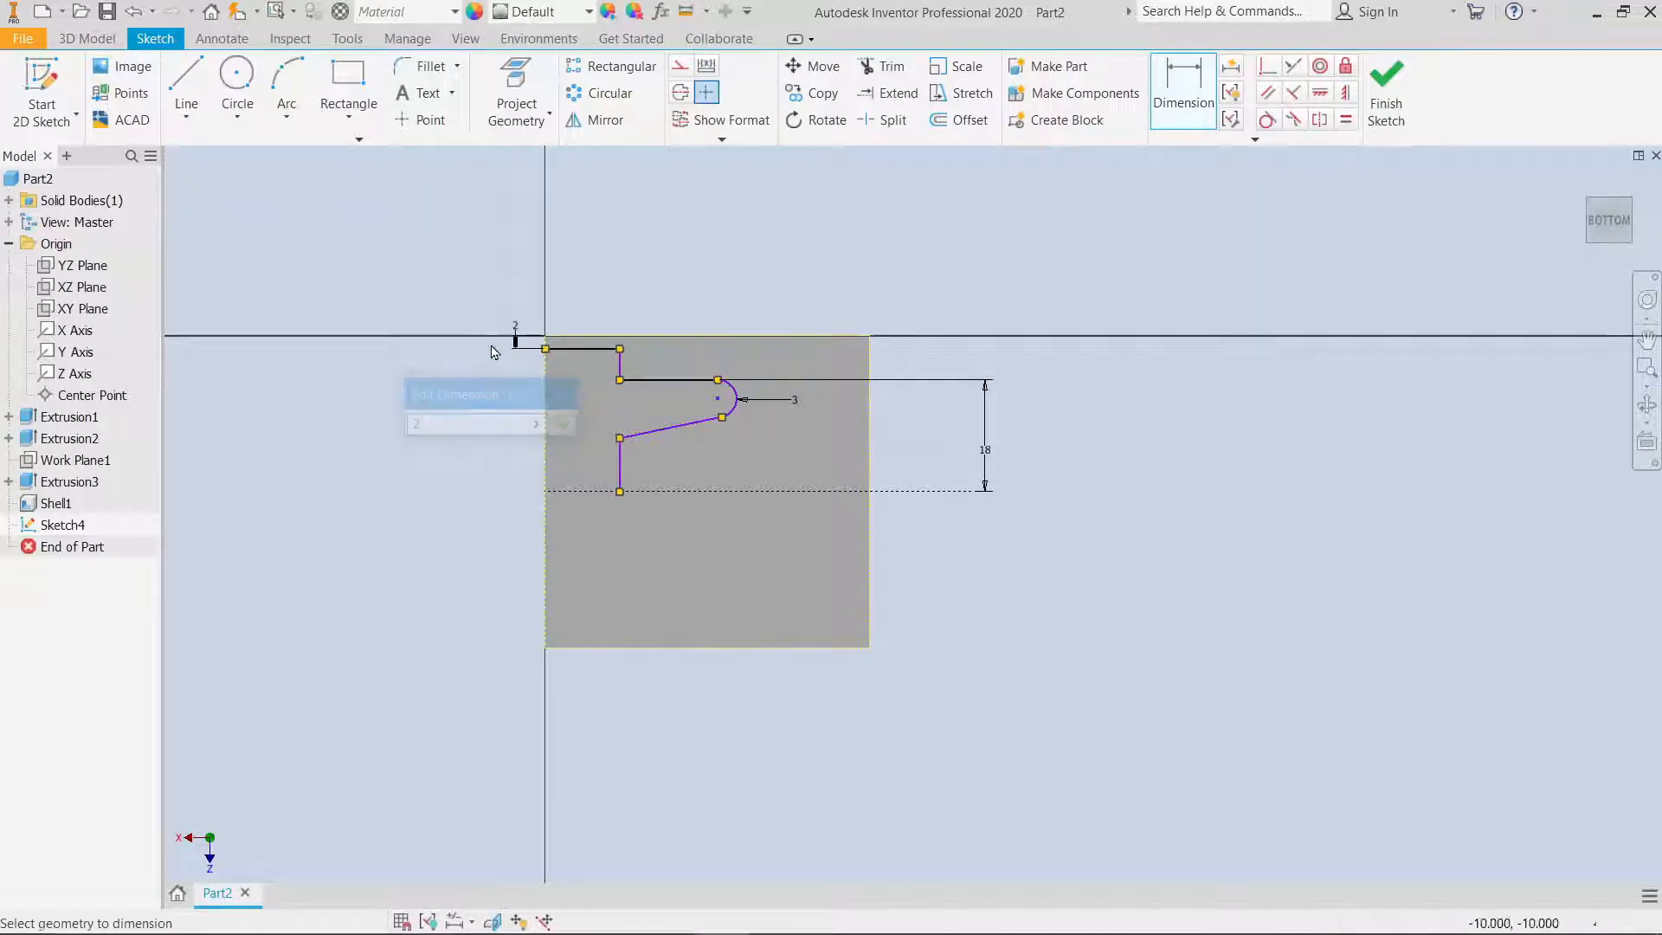
# Step: Dimension the profile's short upper vertical line 12 mm from the face's left edge
pyautogui.scroll(5, 583, 372)
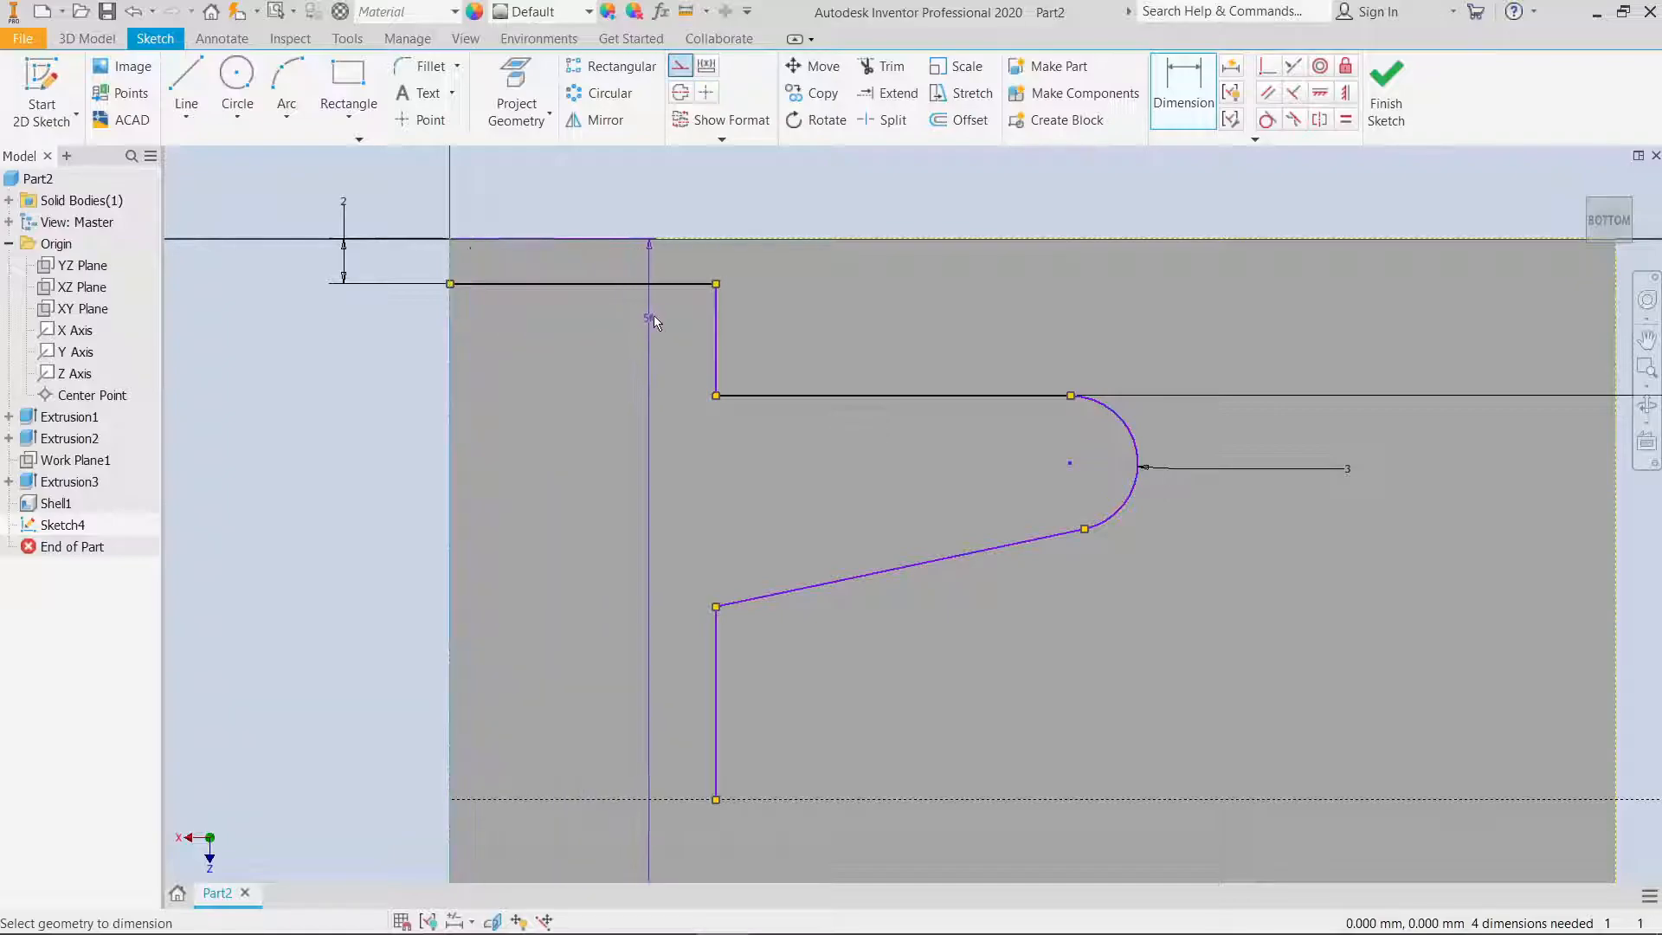
pyautogui.click(717, 325)
pyautogui.click(450, 333)
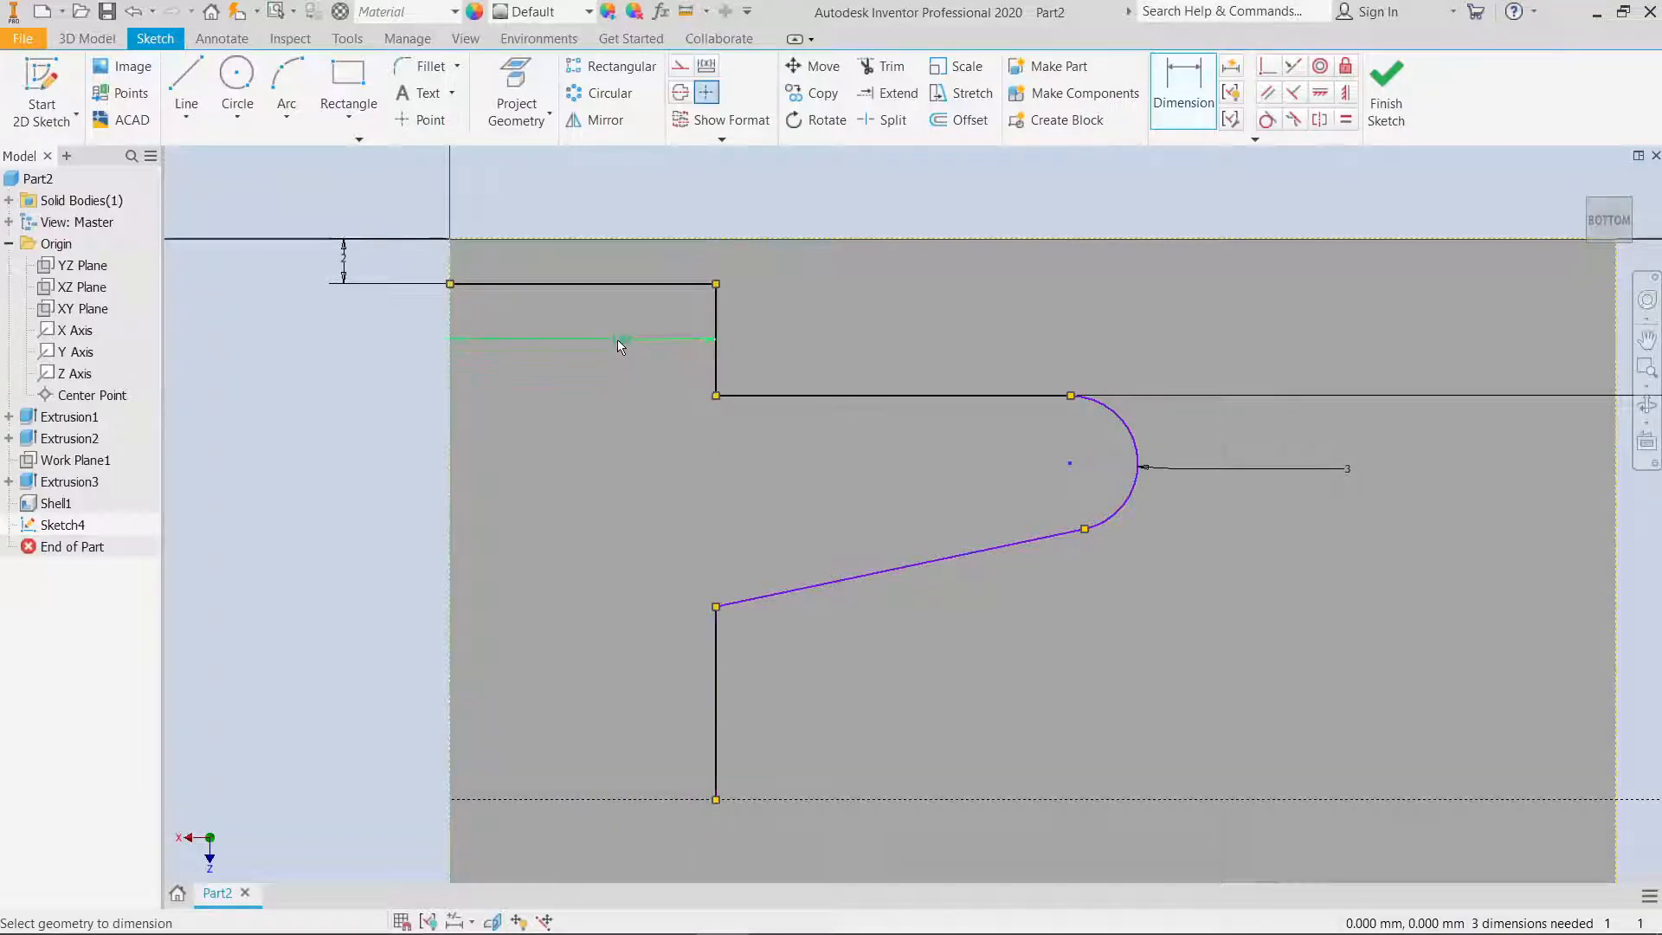
pyautogui.click(617, 339)
pyautogui.write('12')
pyautogui.press('Return')
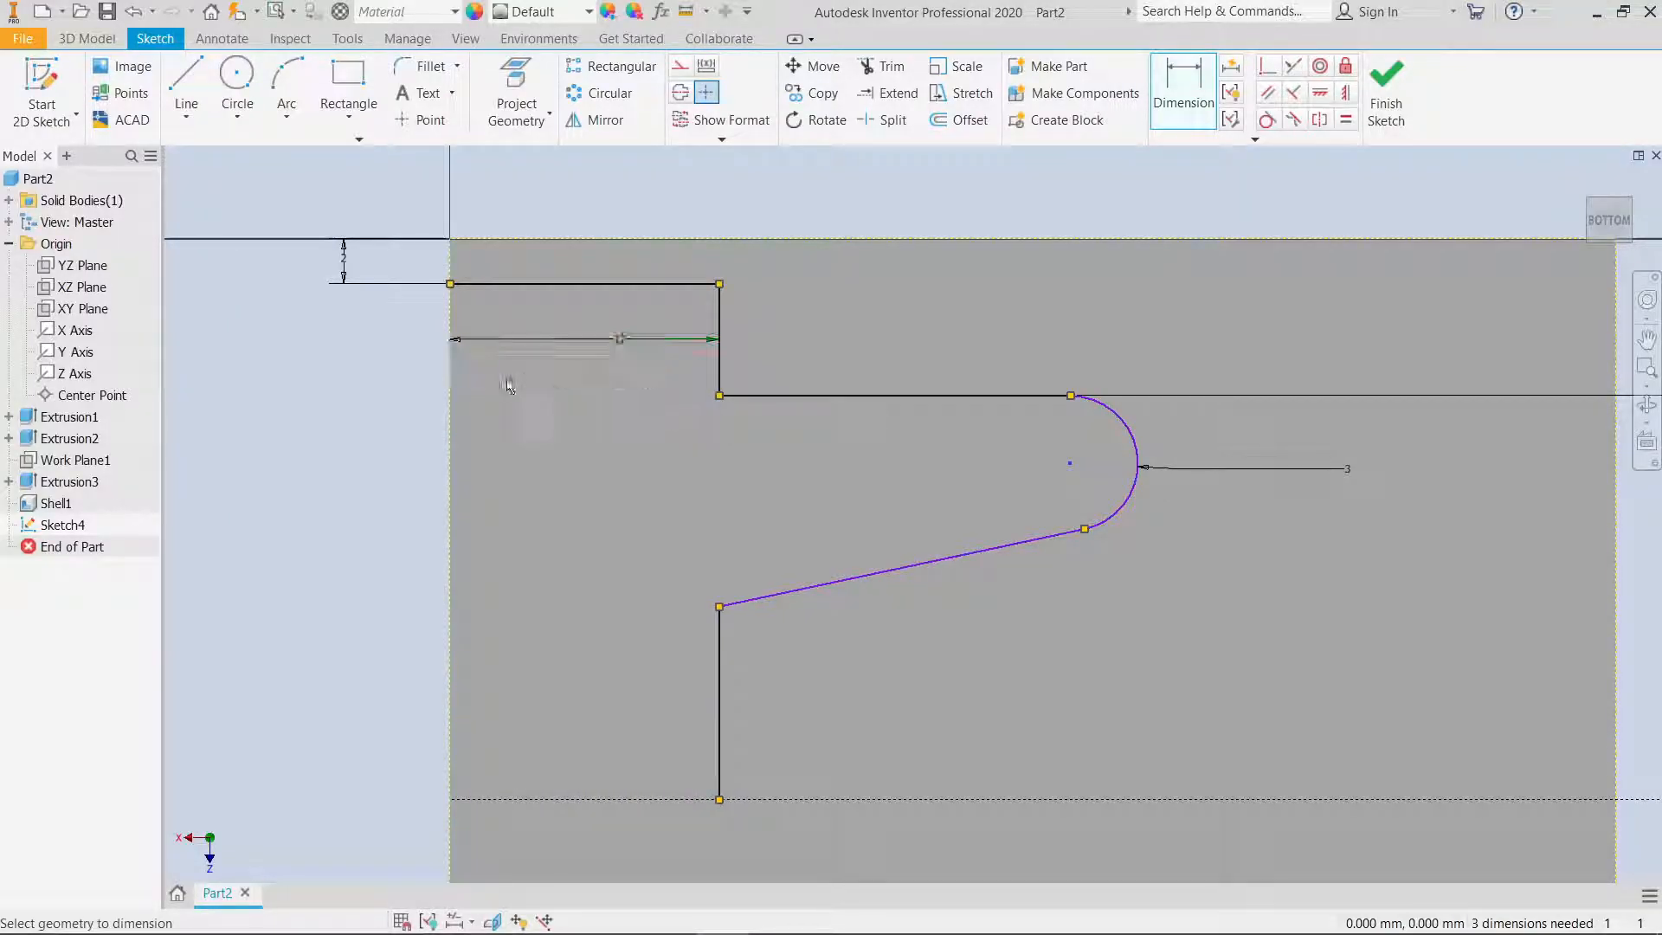
# Step: Dimension the angle between the sloping line and the construction centreline and set it to 20 degrees
pyautogui.scroll(3, 663, 430)
pyautogui.scroll(-4, 663, 429)
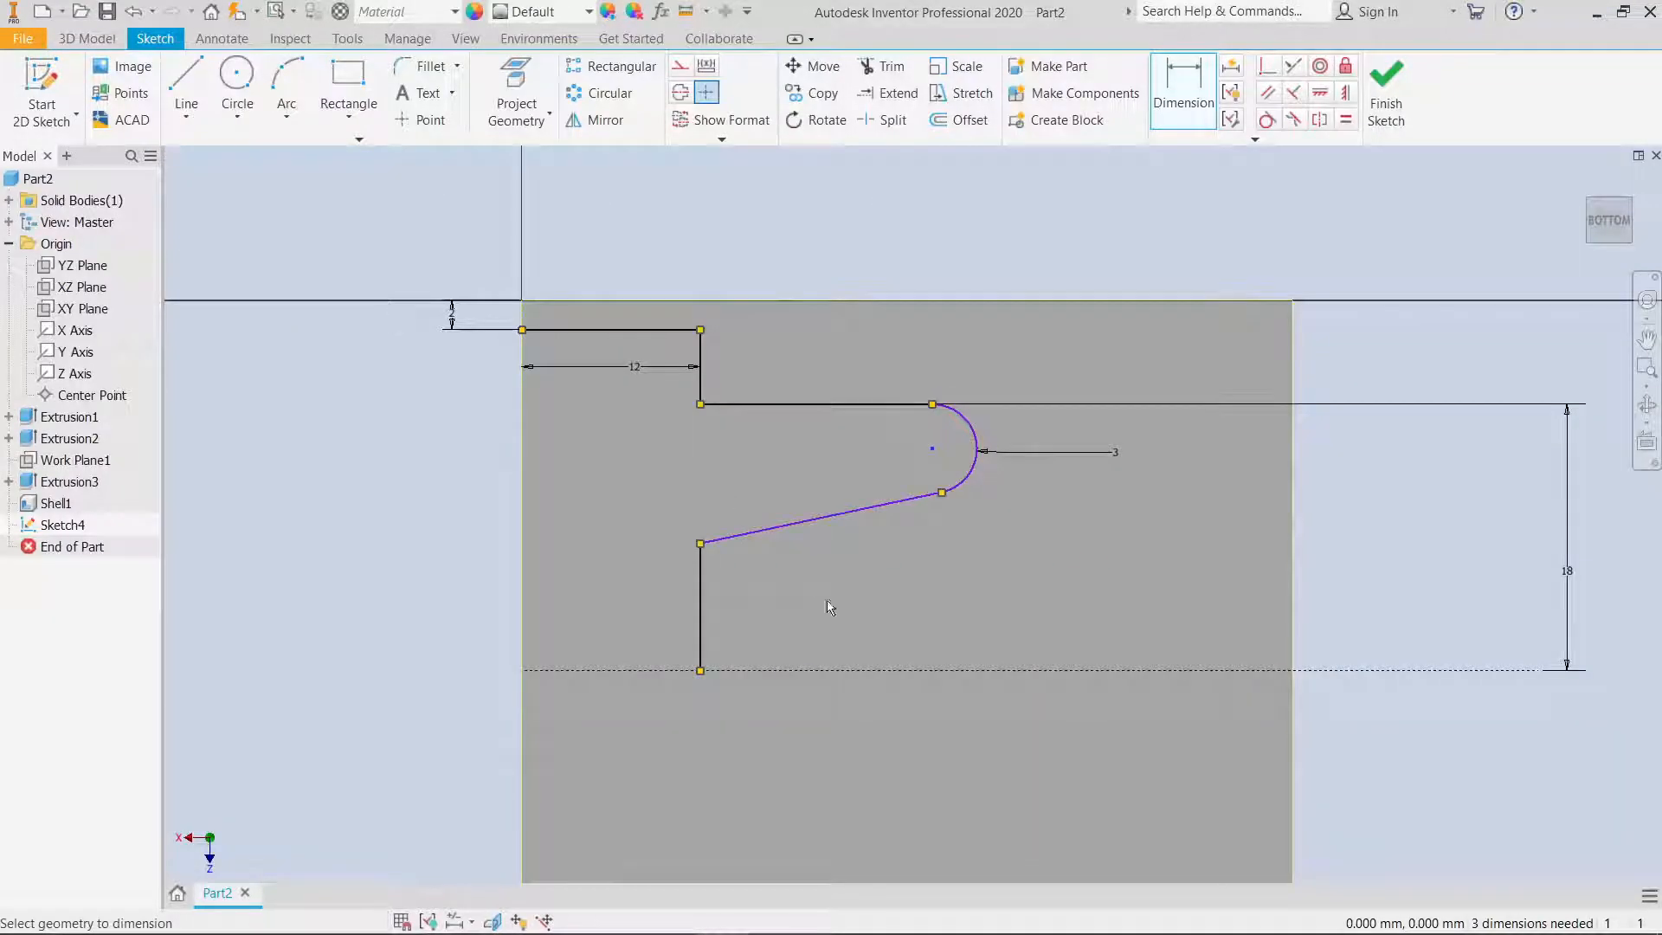
pyautogui.click(840, 671)
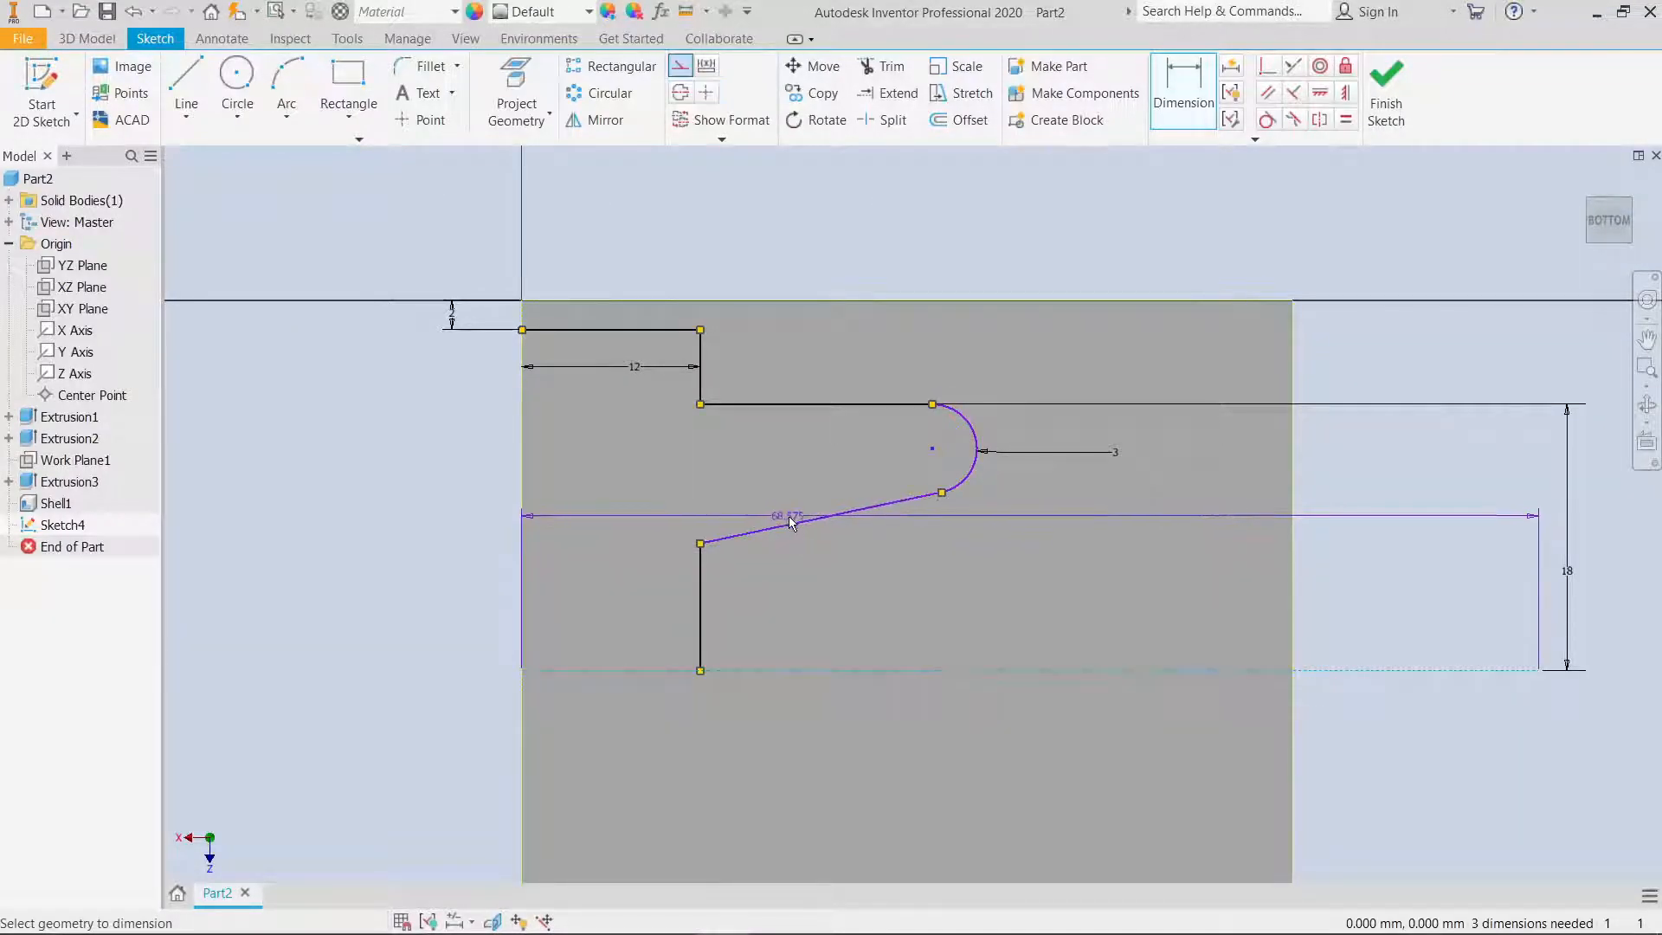
pyautogui.click(814, 536)
pyautogui.click(822, 531)
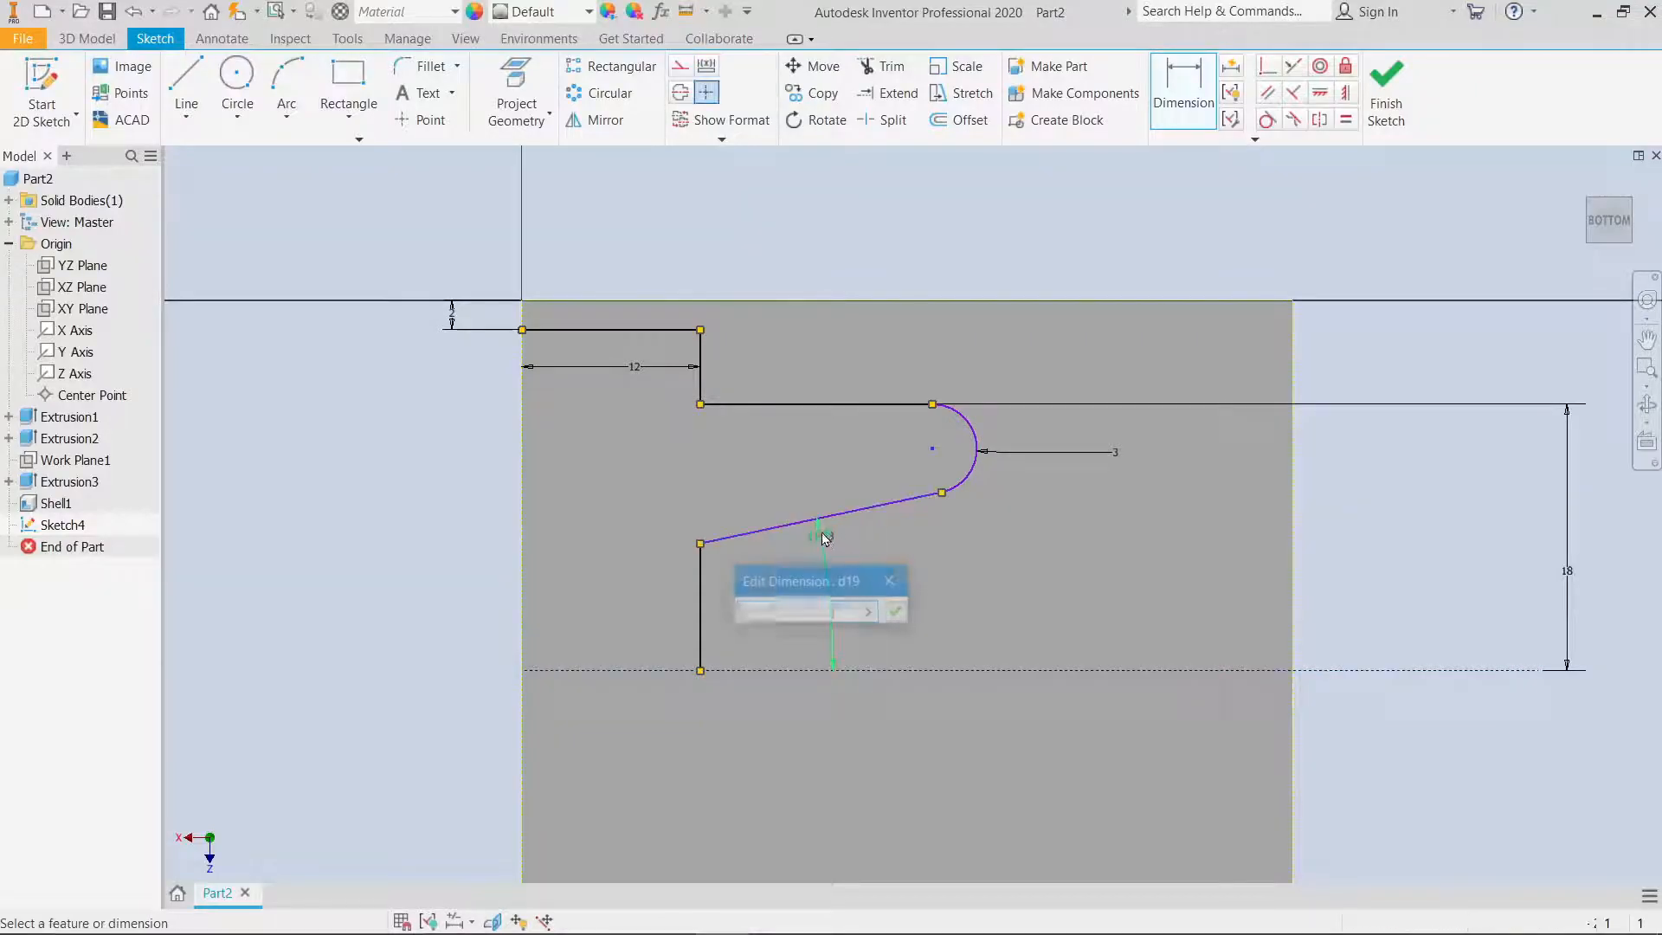
pyautogui.write('26')
pyautogui.press('Return')
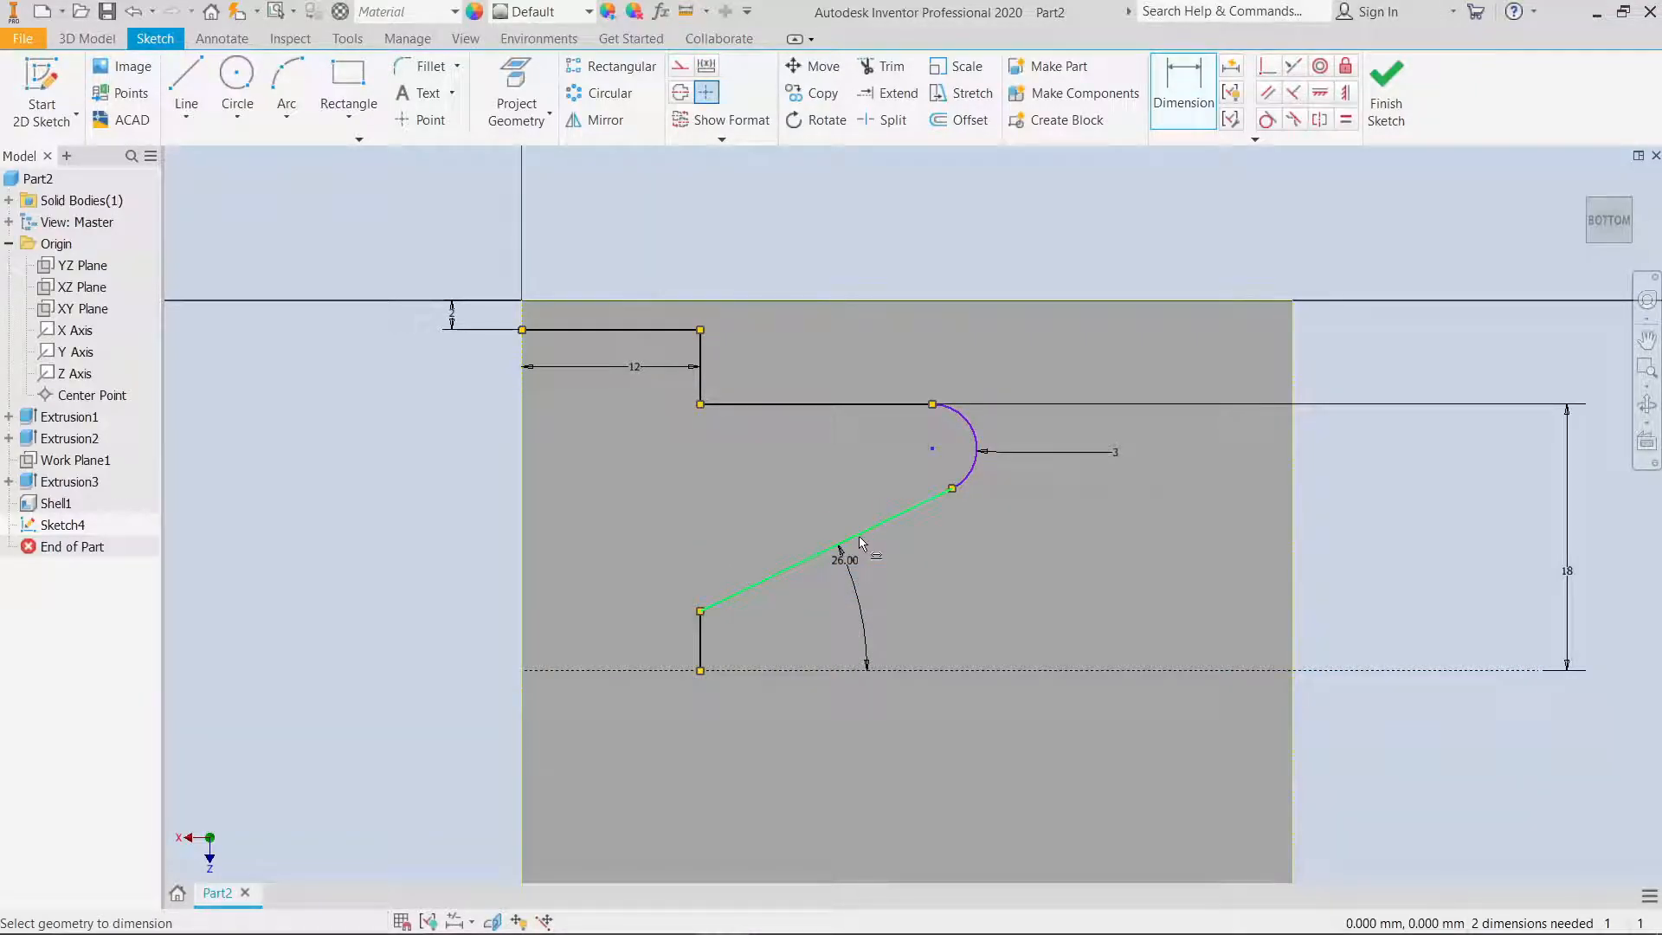
pyautogui.doubleClick(848, 569)
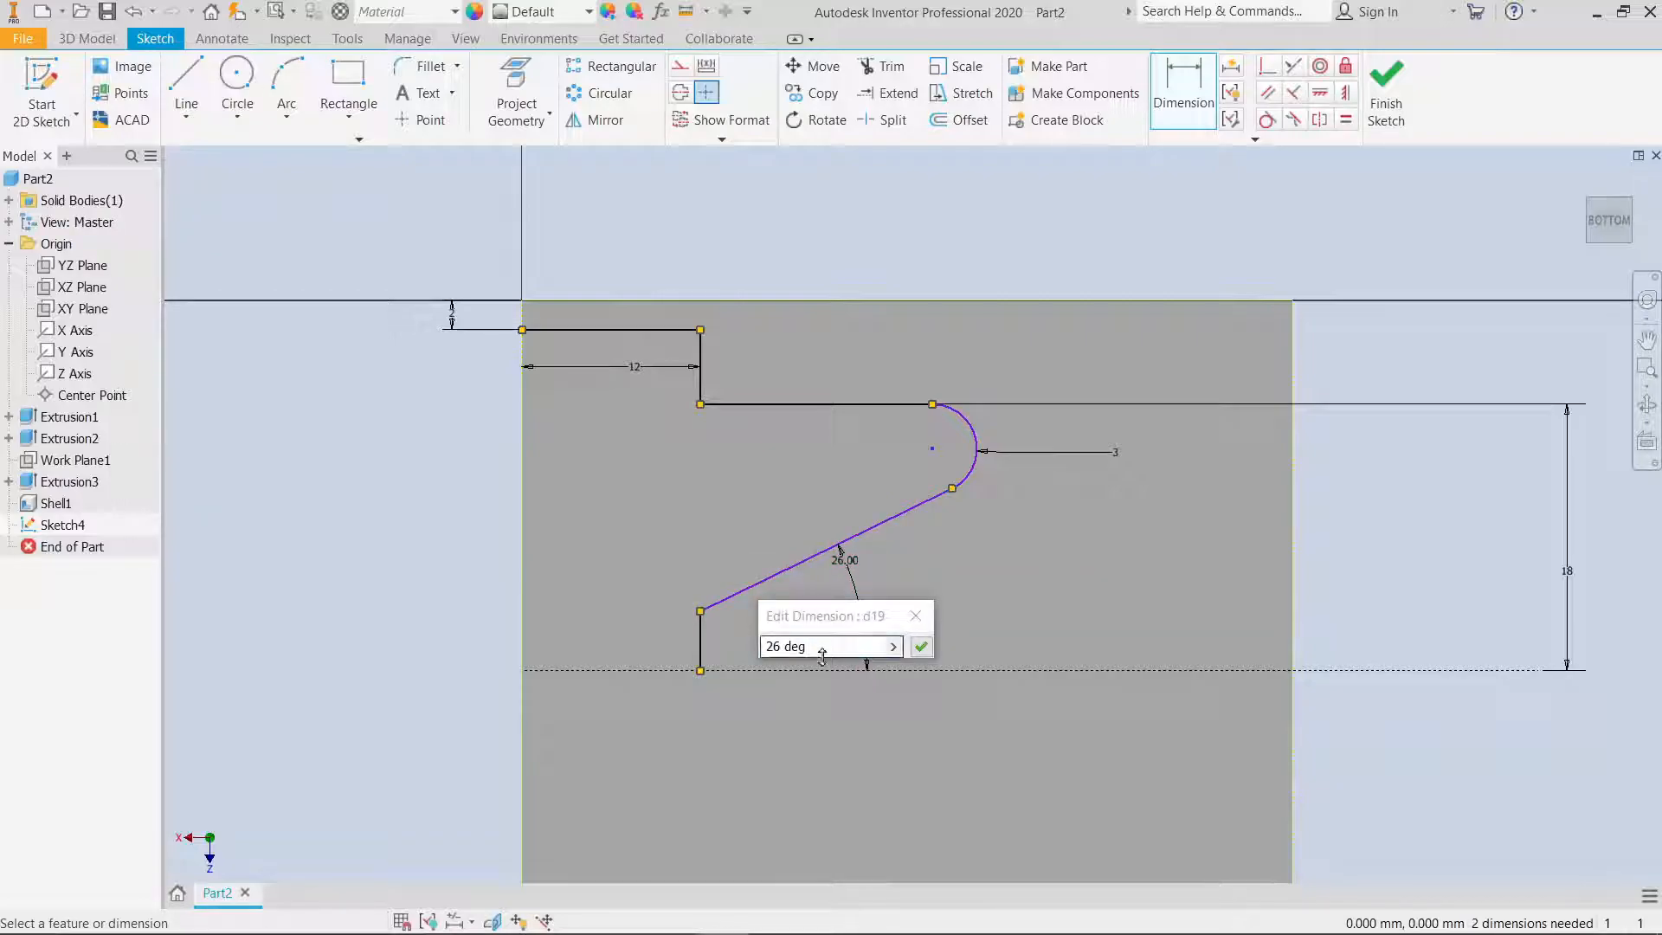
pyautogui.press('Return')
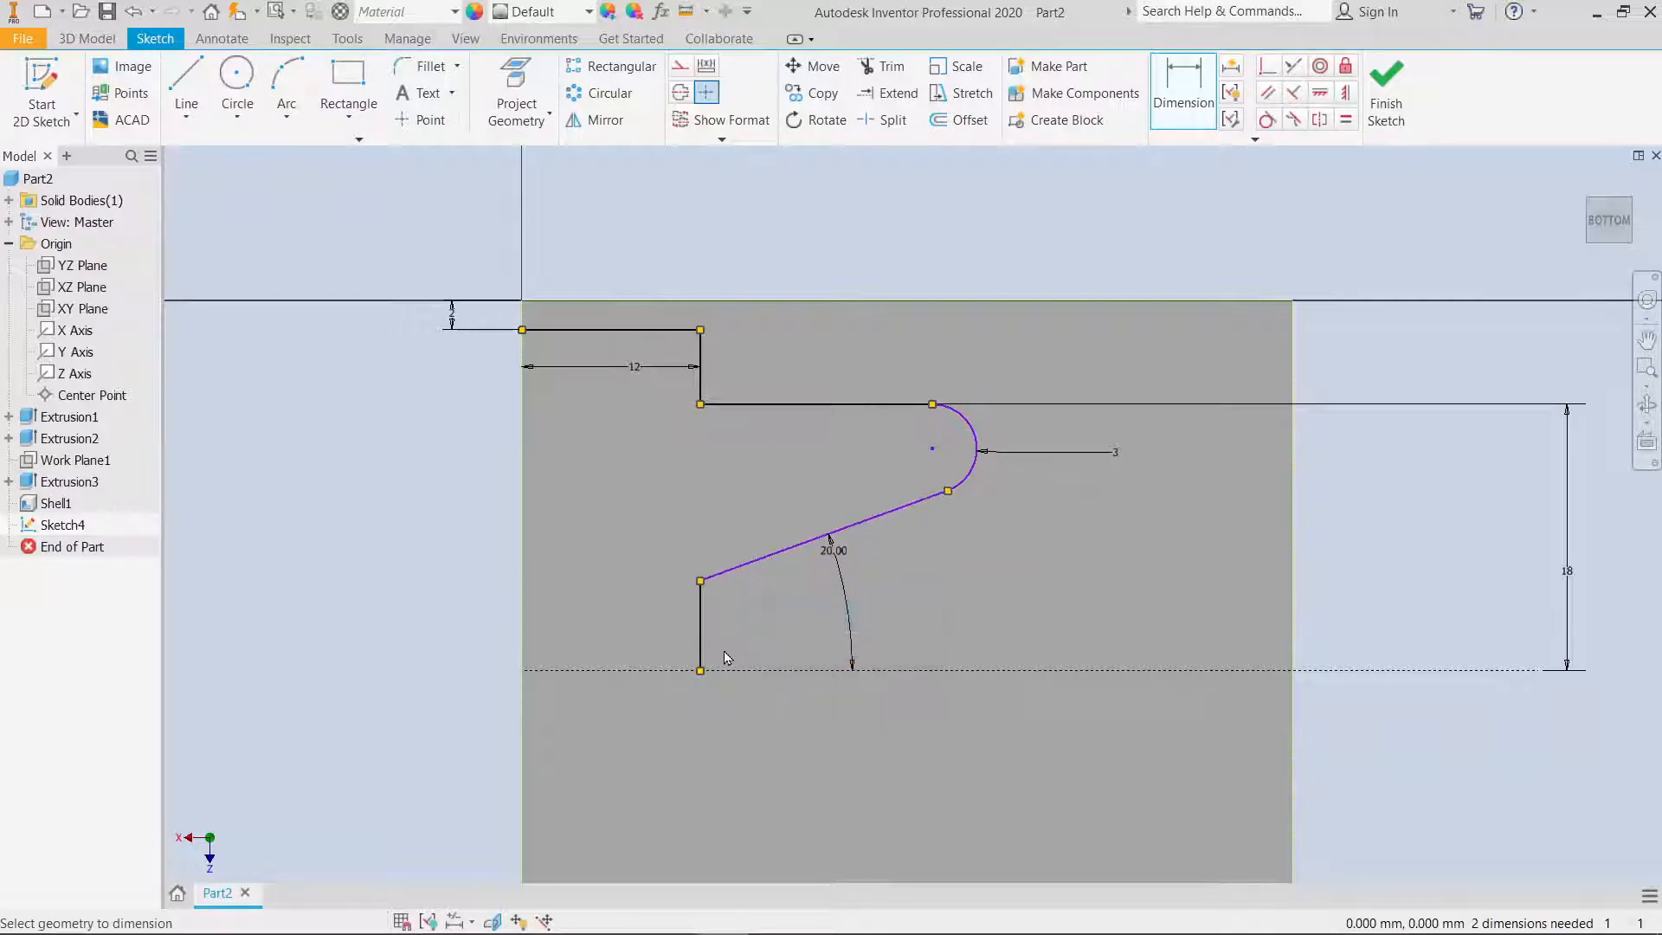
# Step: Dimension the end arc's centre 30 mm from the face's left edge
pyautogui.moveTo(773, 597); pyautogui.dragTo(827, 505, button='middle')
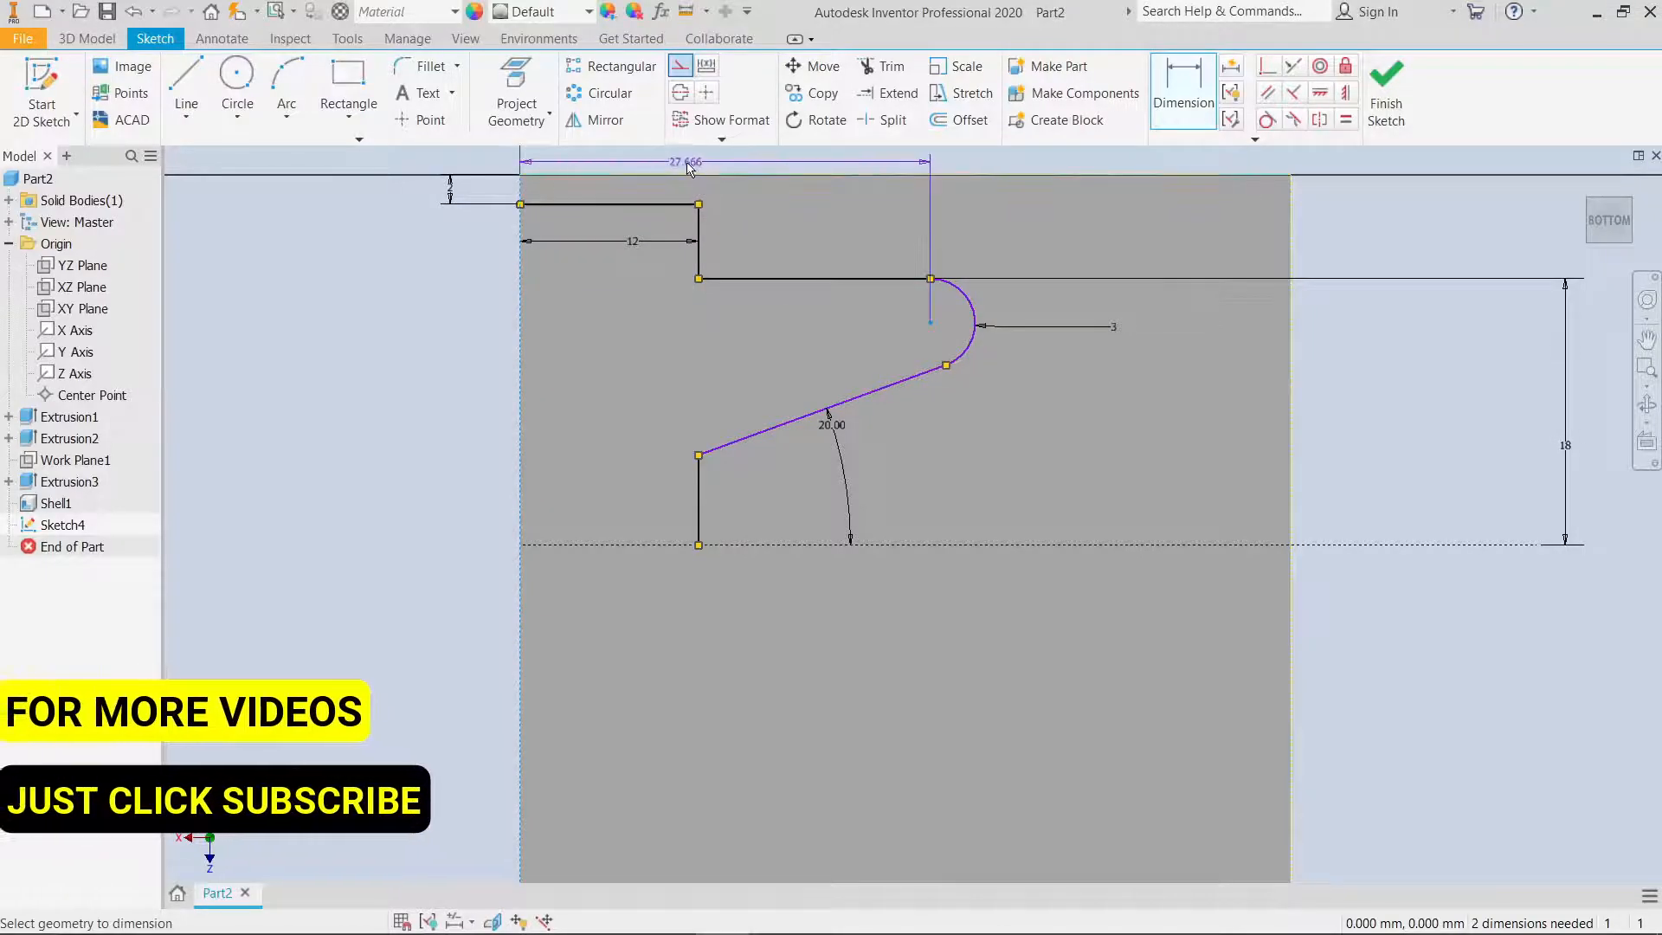
pyautogui.click(686, 162)
pyautogui.click(687, 163)
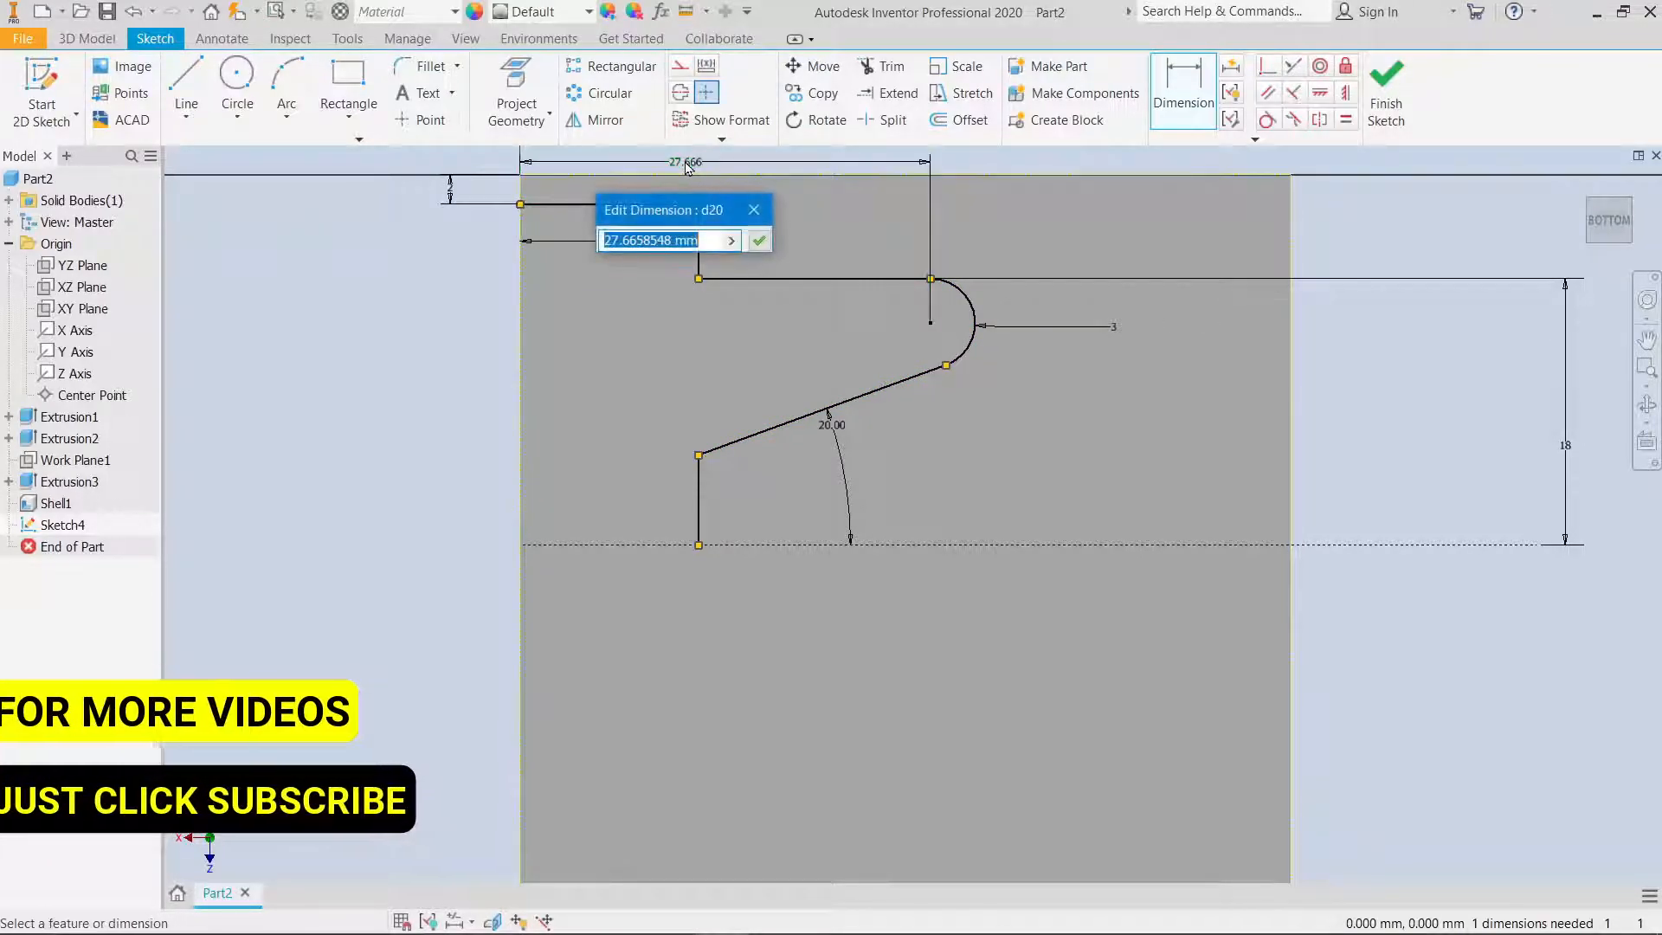
pyautogui.write('30')
pyautogui.press('Return')
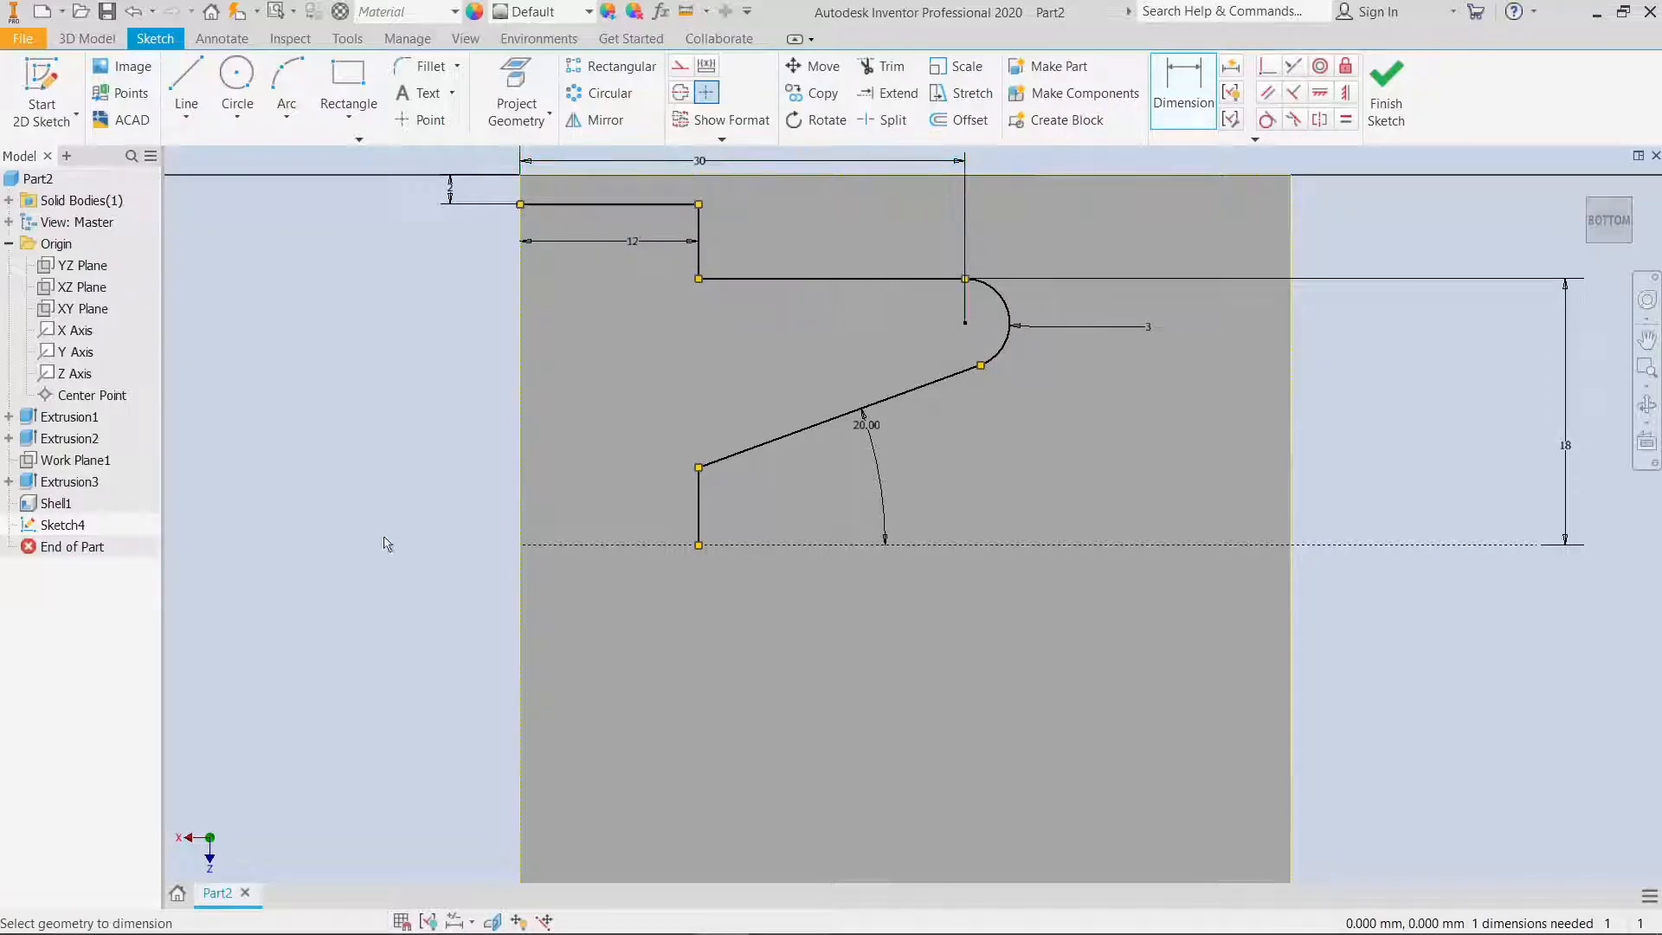
pyautogui.rightClick(199, 484)
pyautogui.click(260, 487)
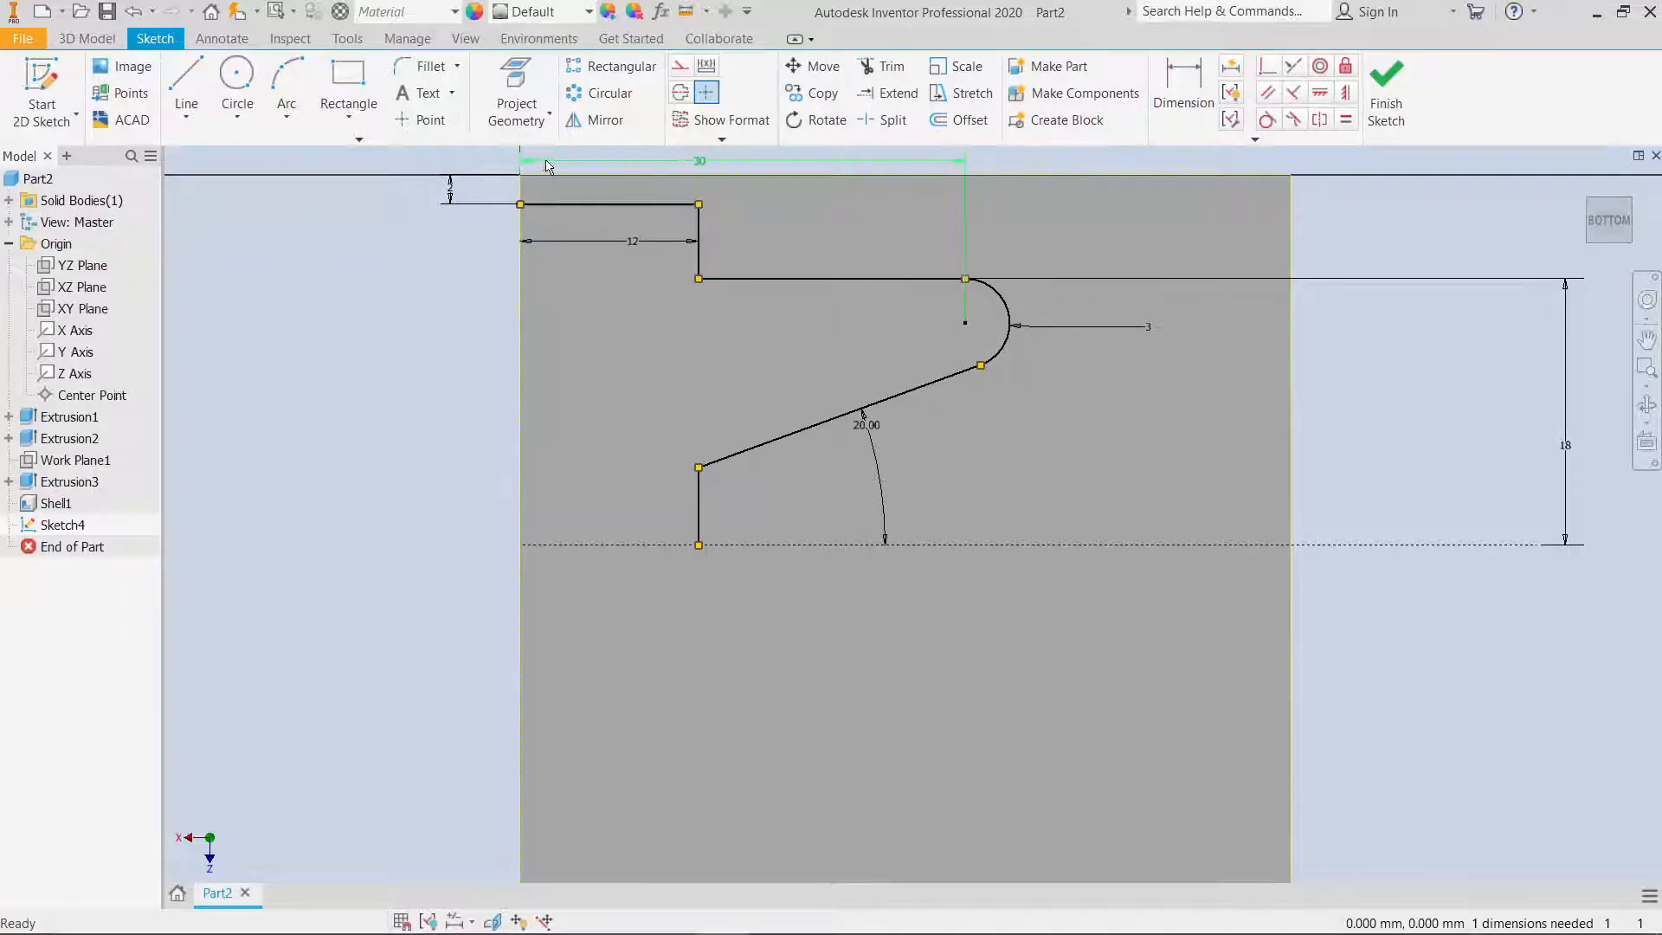
# Step: Mirror the whole line-and-arc profile about the horizontal construction centreline
pyautogui.click(589, 119)
pyautogui.click(609, 205)
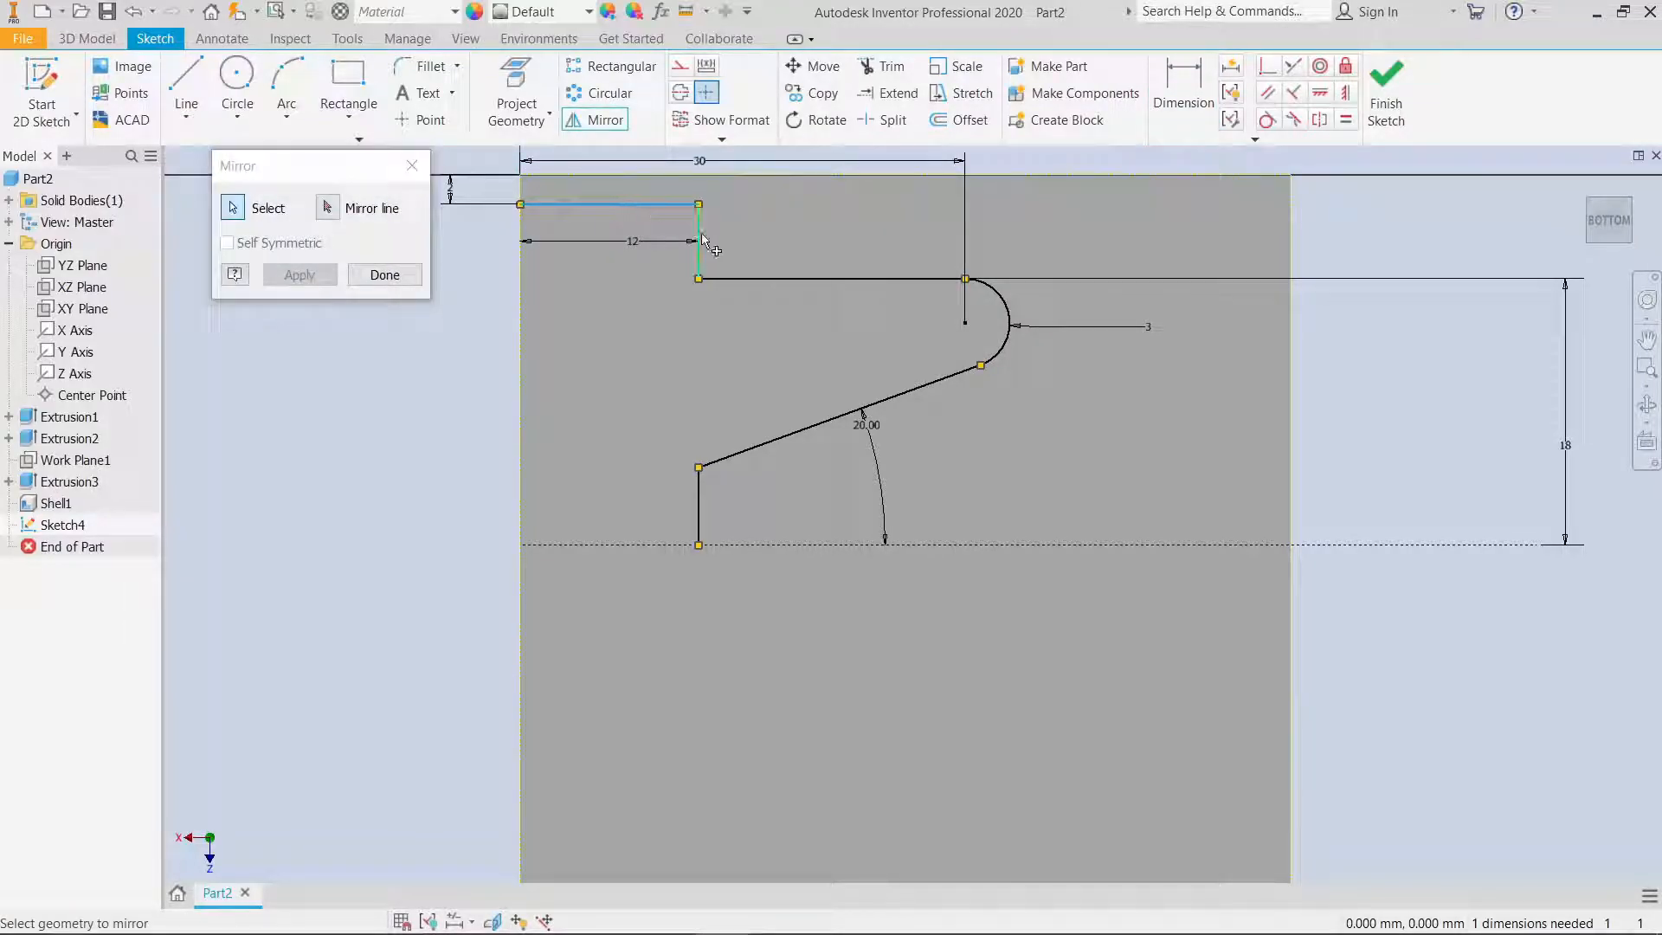
pyautogui.click(733, 279)
pyautogui.click(1008, 322)
pyautogui.click(862, 408)
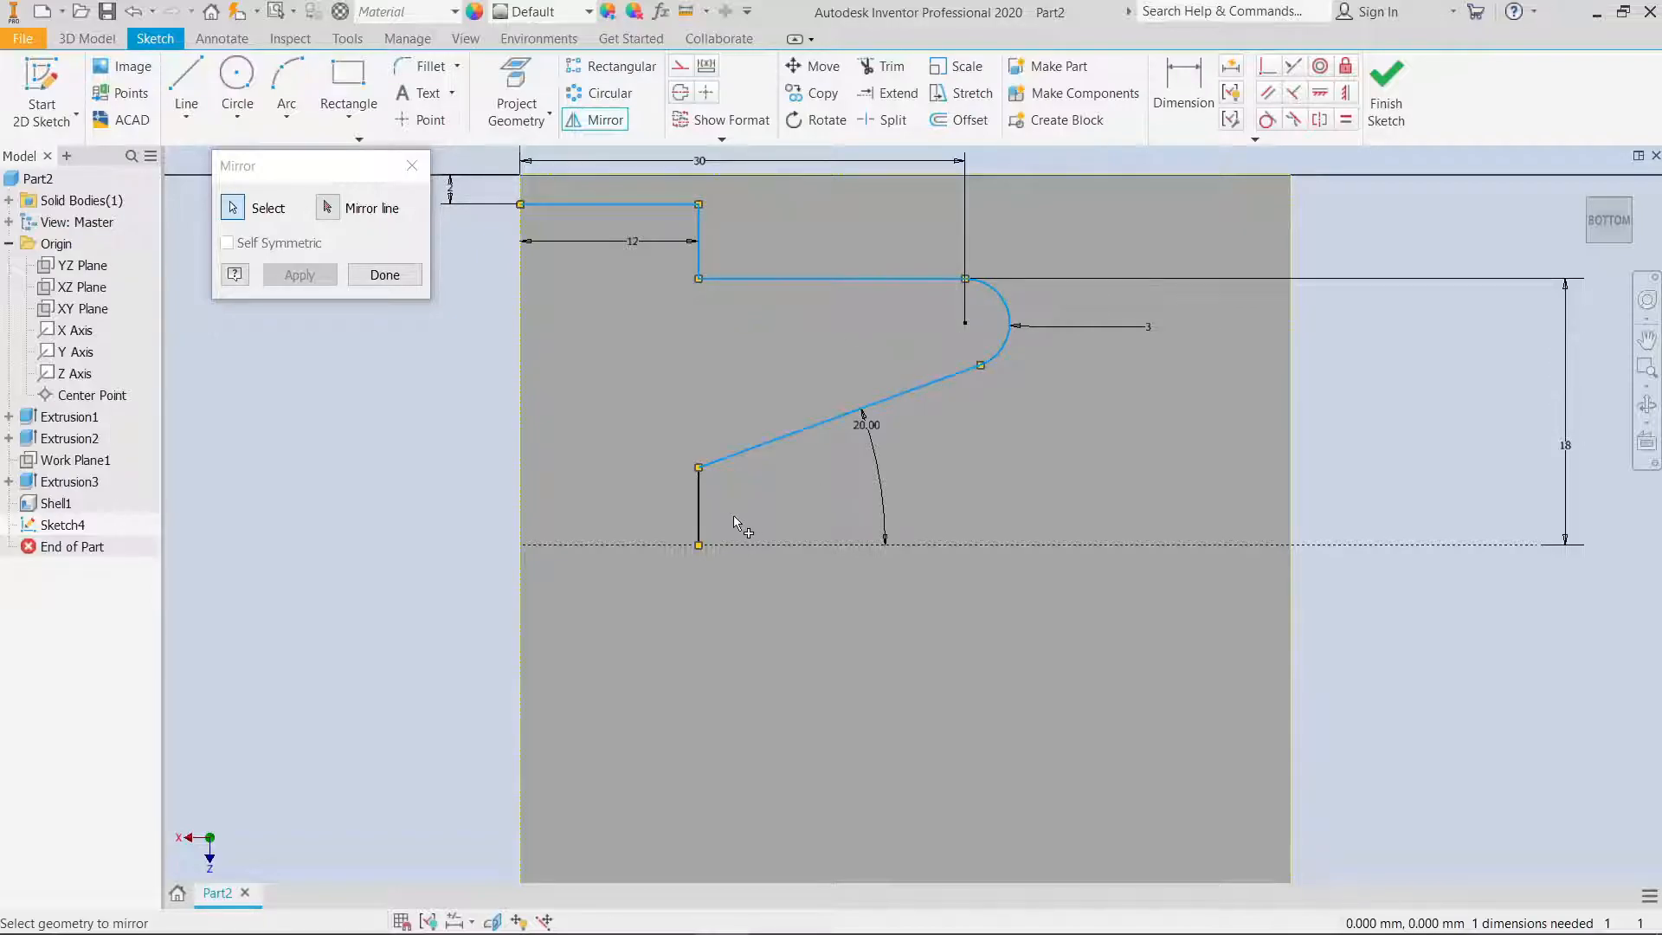
pyautogui.click(327, 208)
pyautogui.click(543, 546)
pyautogui.click(322, 275)
pyautogui.click(381, 274)
# Step: Close the mirrored profile with a vertical line along the face's left edge between its two open endpoints
pyautogui.moveTo(360, 521)
pyautogui.mouseDown(button='middle')
pyautogui.moveTo(378, 360)
pyautogui.moveTo(359, 459)
pyautogui.mouseUp(button='middle')
pyautogui.click(170, 99)
pyautogui.scroll(5, 452, 544)
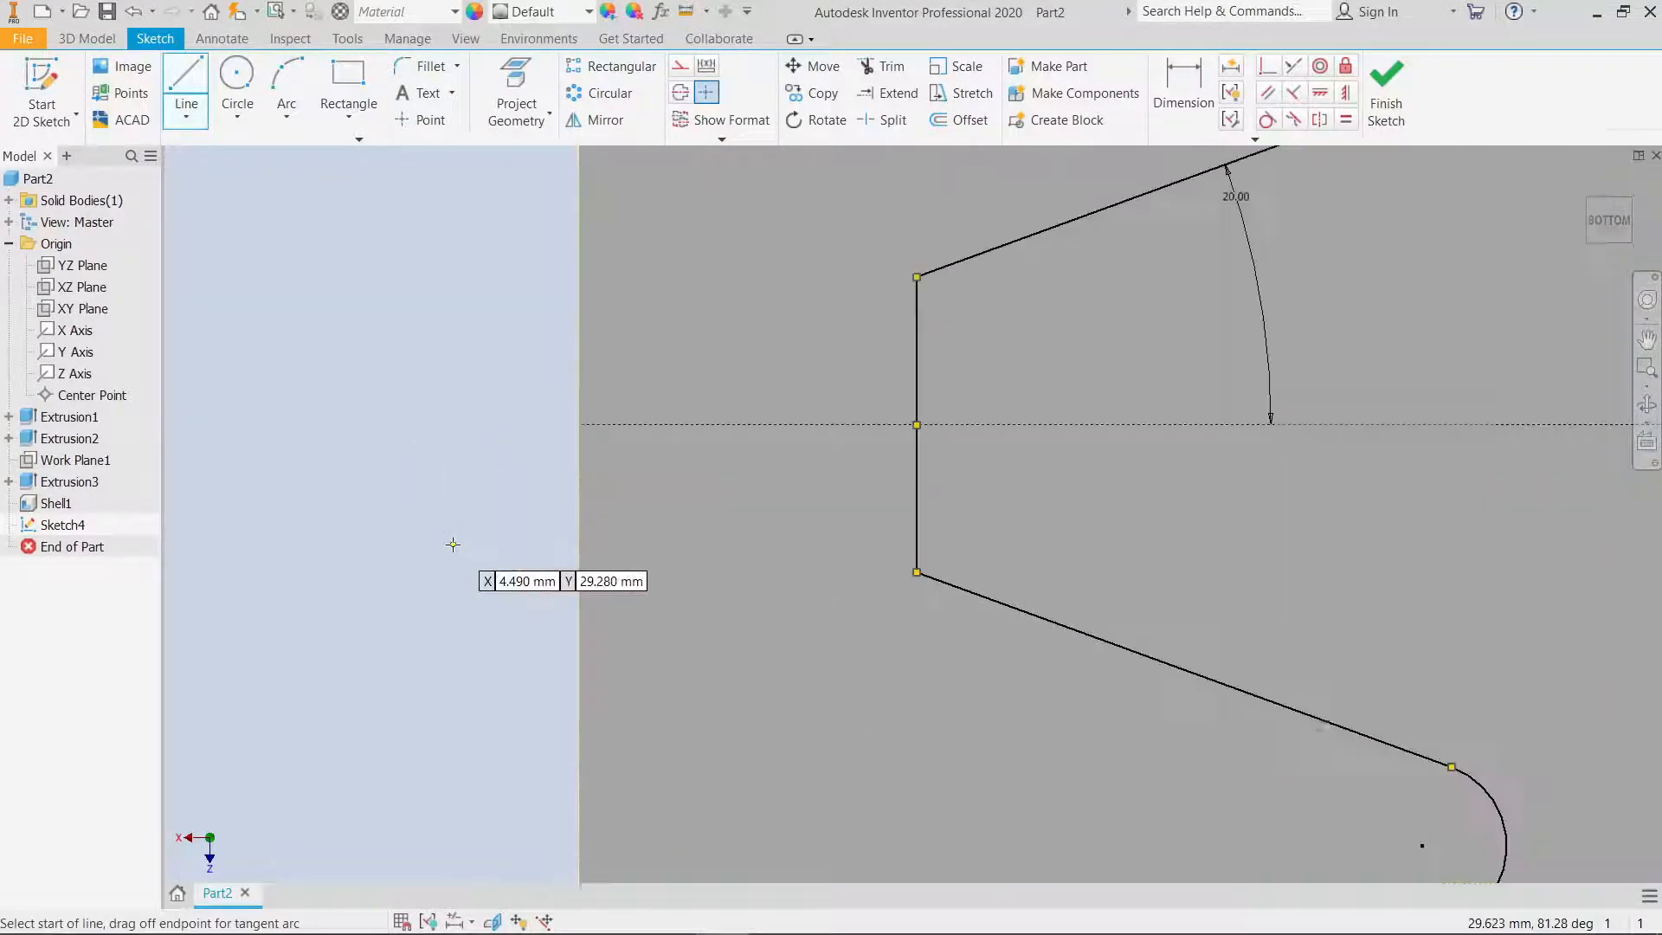
pyautogui.scroll(-8, 452, 543)
pyautogui.click(480, 653)
pyautogui.click(480, 387)
pyautogui.rightClick(390, 460)
pyautogui.click(389, 398)
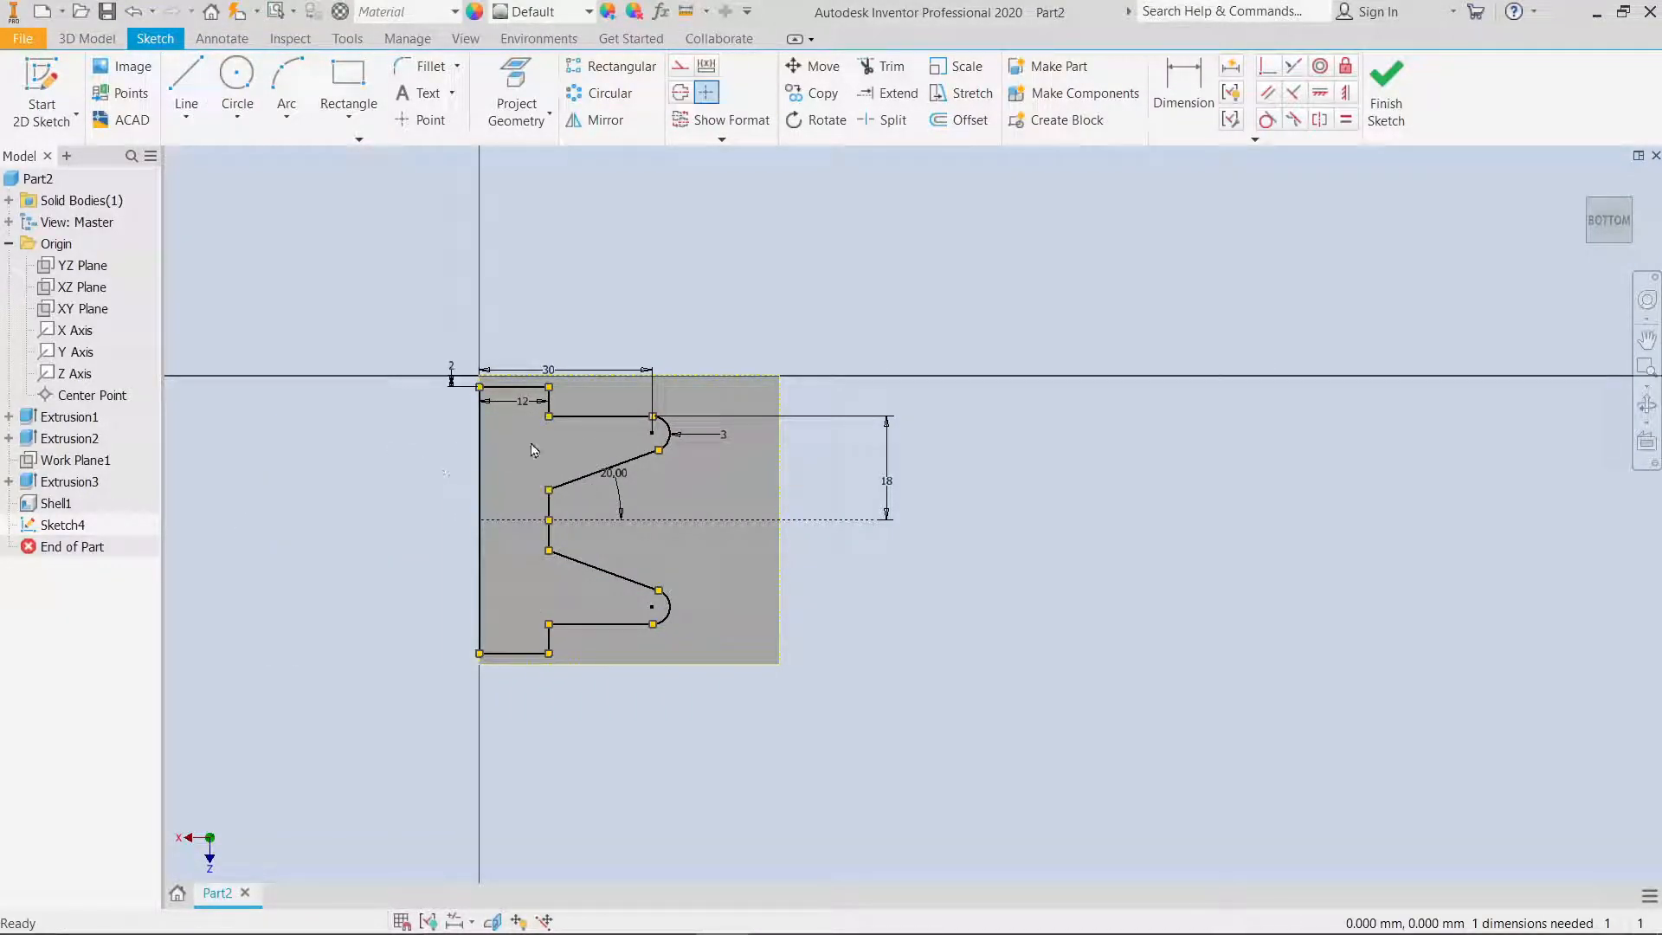
# Step: Finish the sketch and cut its closed profile 2 mm into the bottom wall in the flipped direction
pyautogui.click(1383, 108)
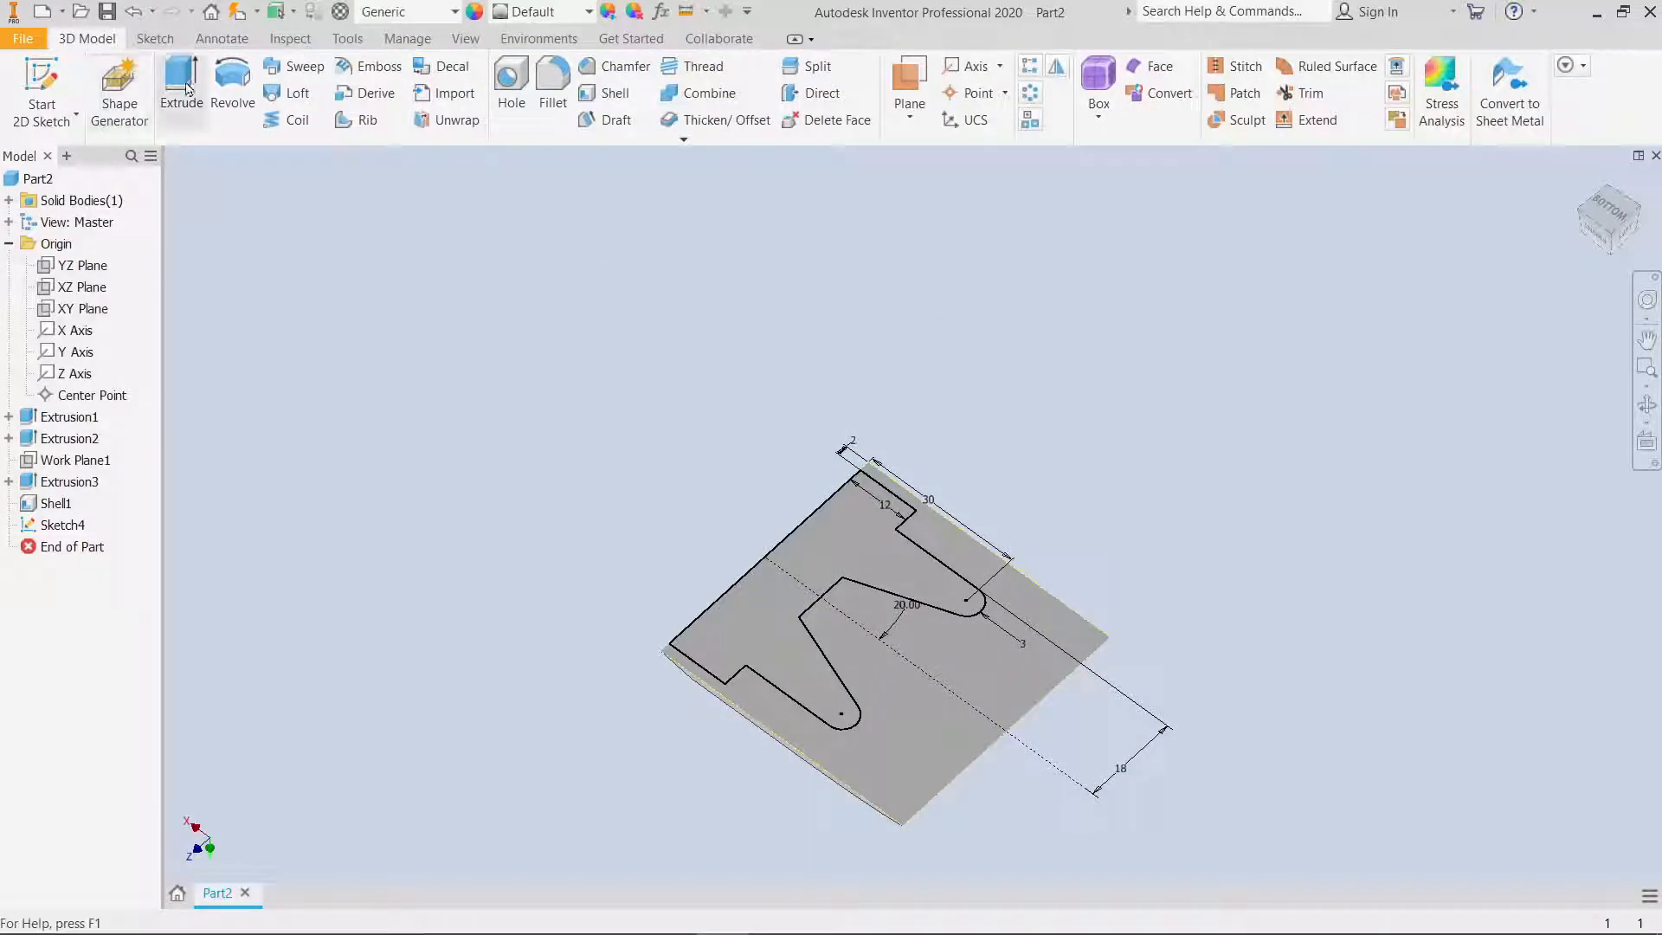
pyautogui.click(183, 86)
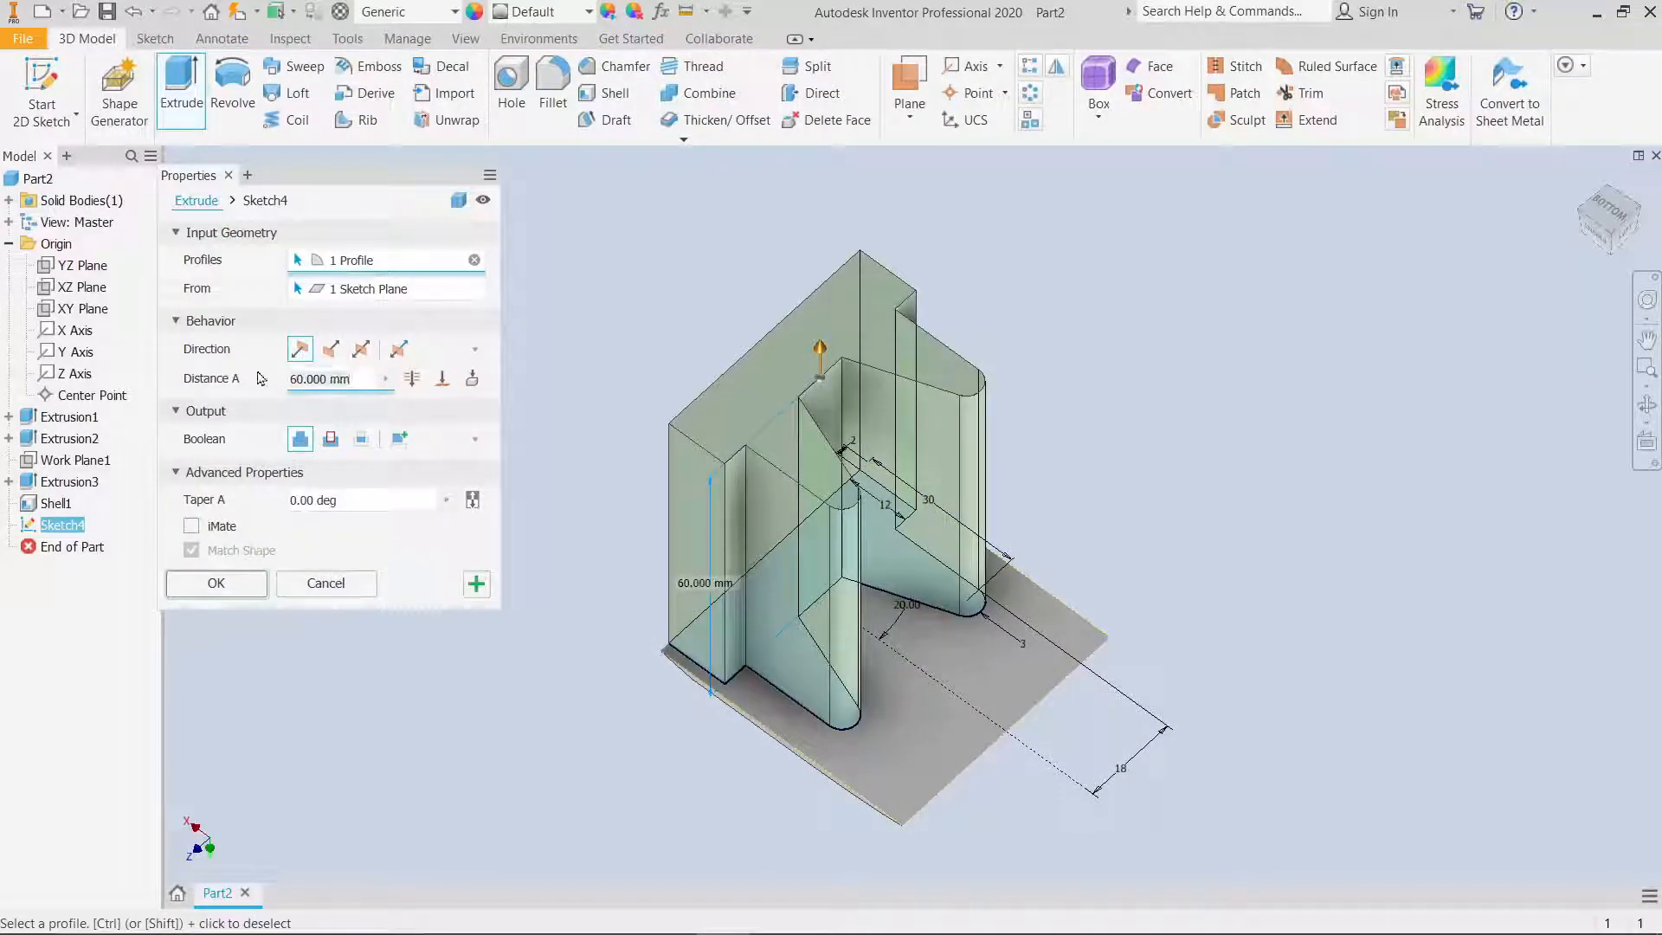
pyautogui.click(330, 349)
pyautogui.click(330, 438)
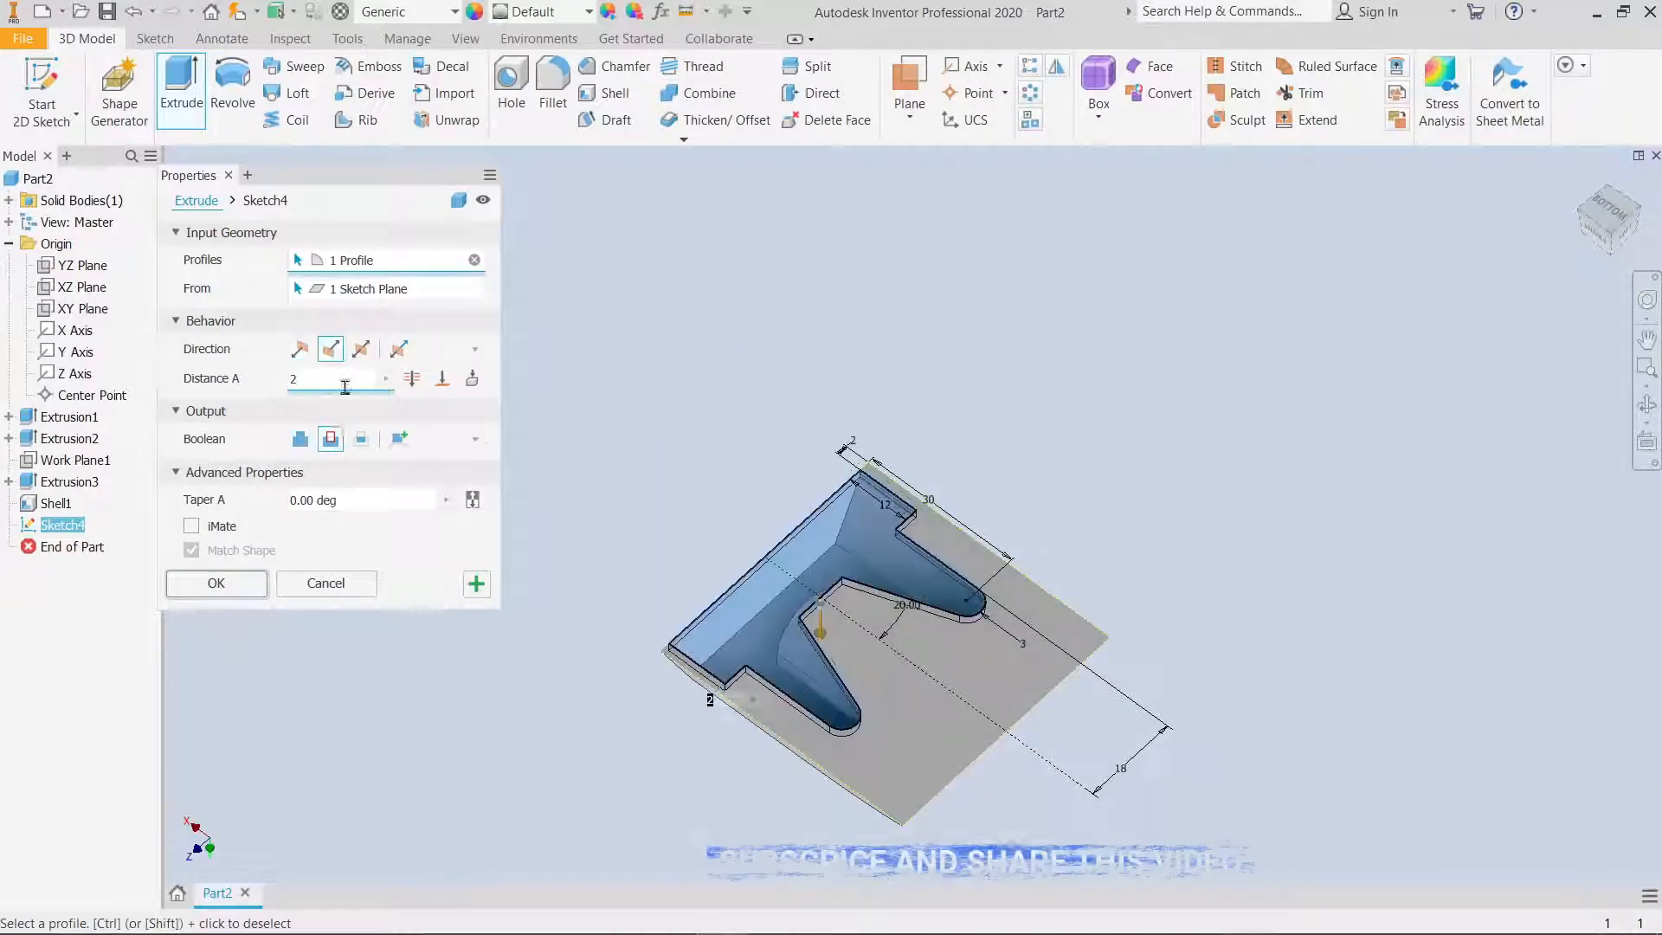
pyautogui.click(216, 583)
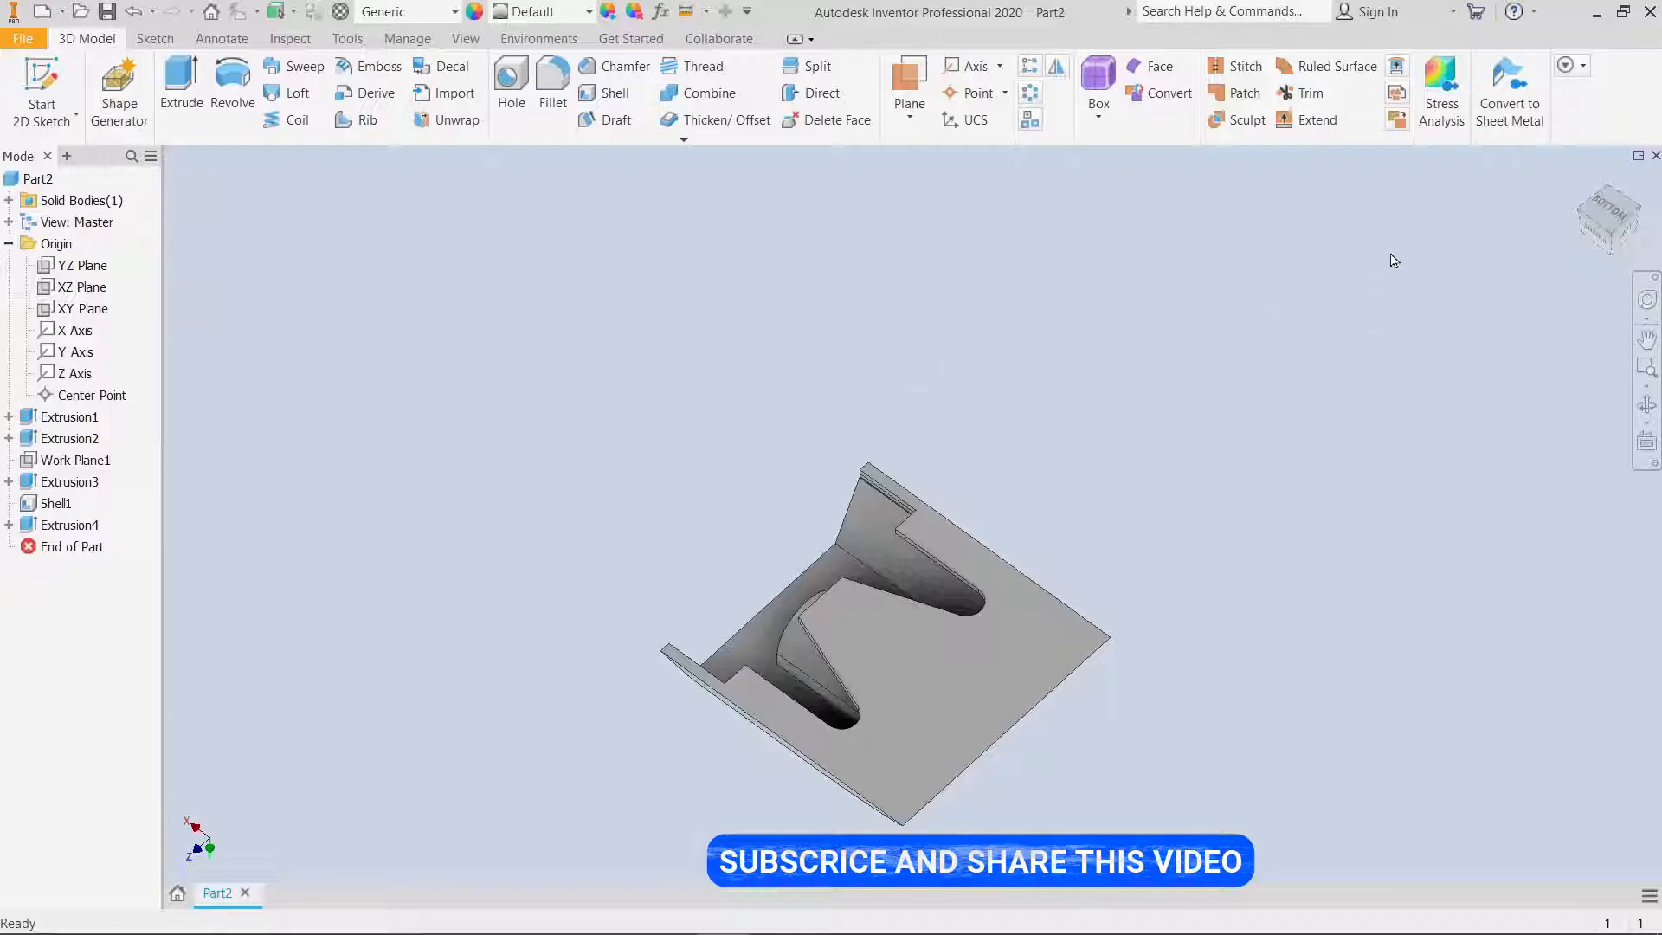
# Step: Browse the Inventor Material Library appearances for a new finish for the part
pyautogui.click(1582, 180)
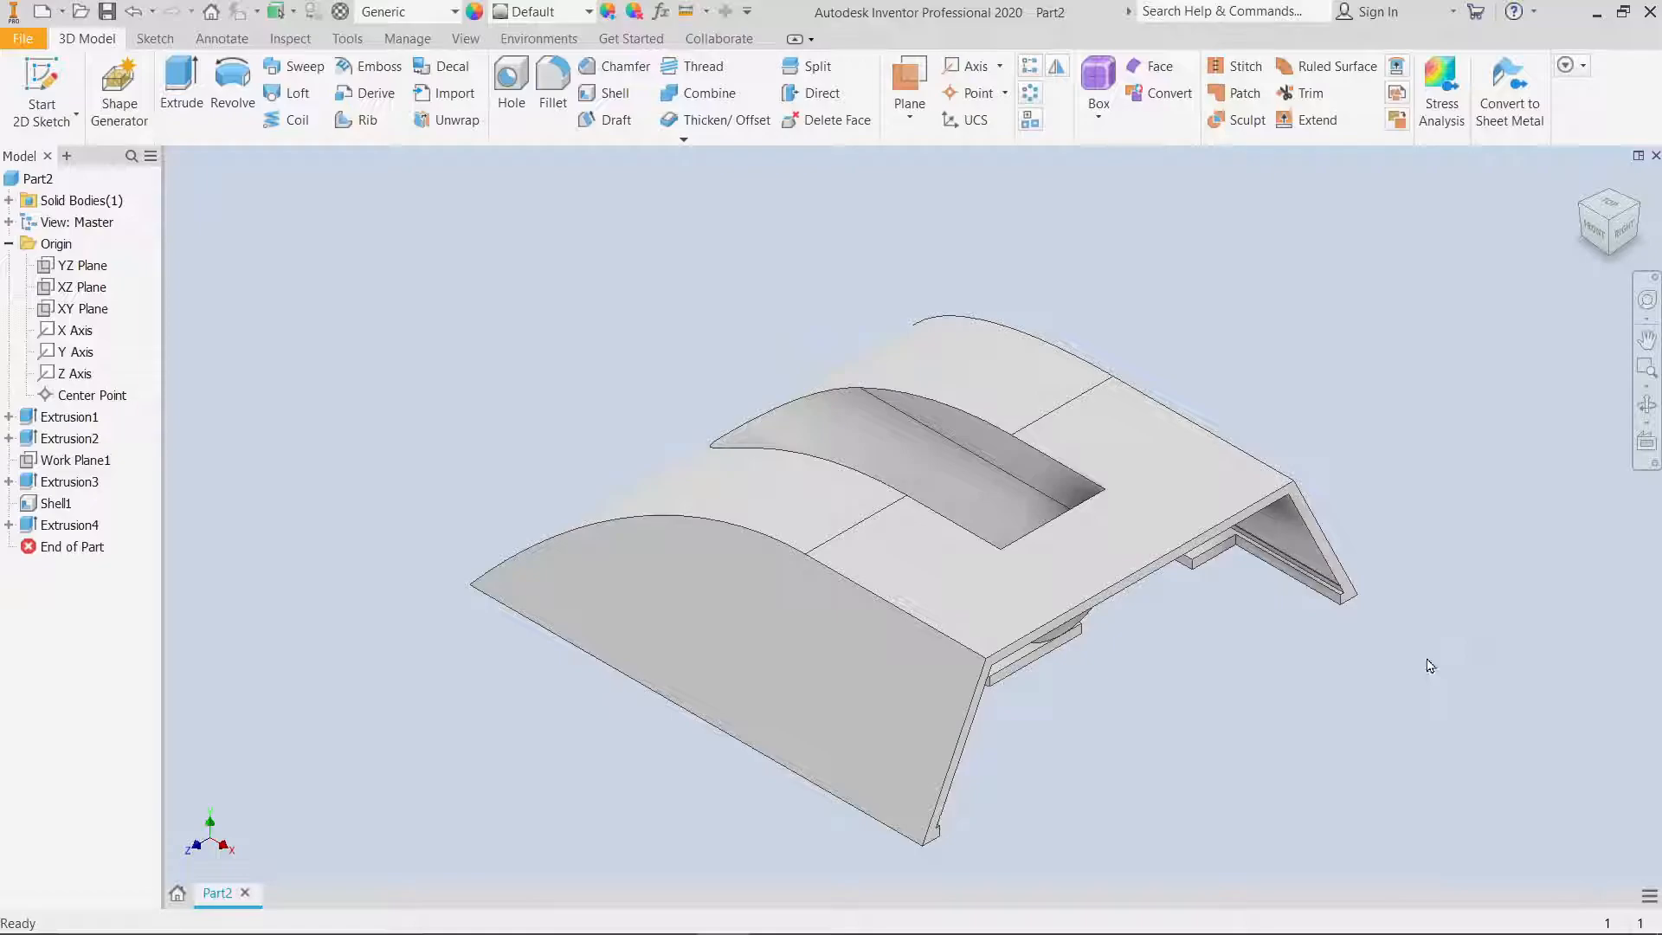
pyautogui.keyDown('shift'); pyautogui.moveTo(1461, 590); pyautogui.dragTo(1298, 568, button='middle'); pyautogui.keyUp('shift')
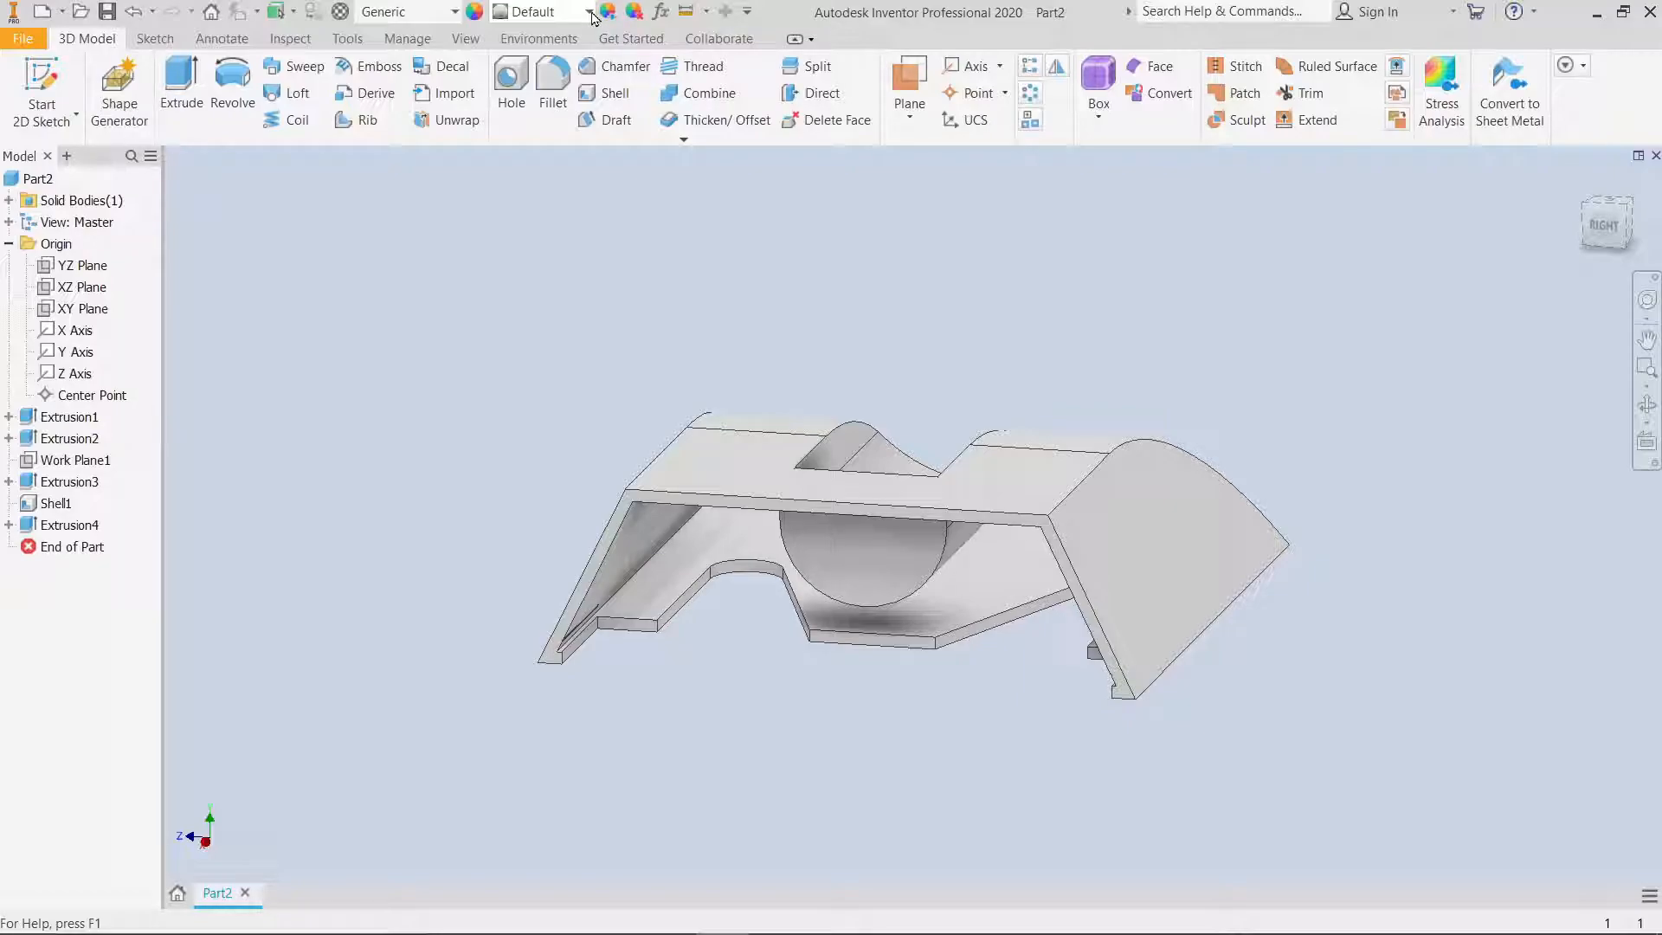
pyautogui.click(589, 12)
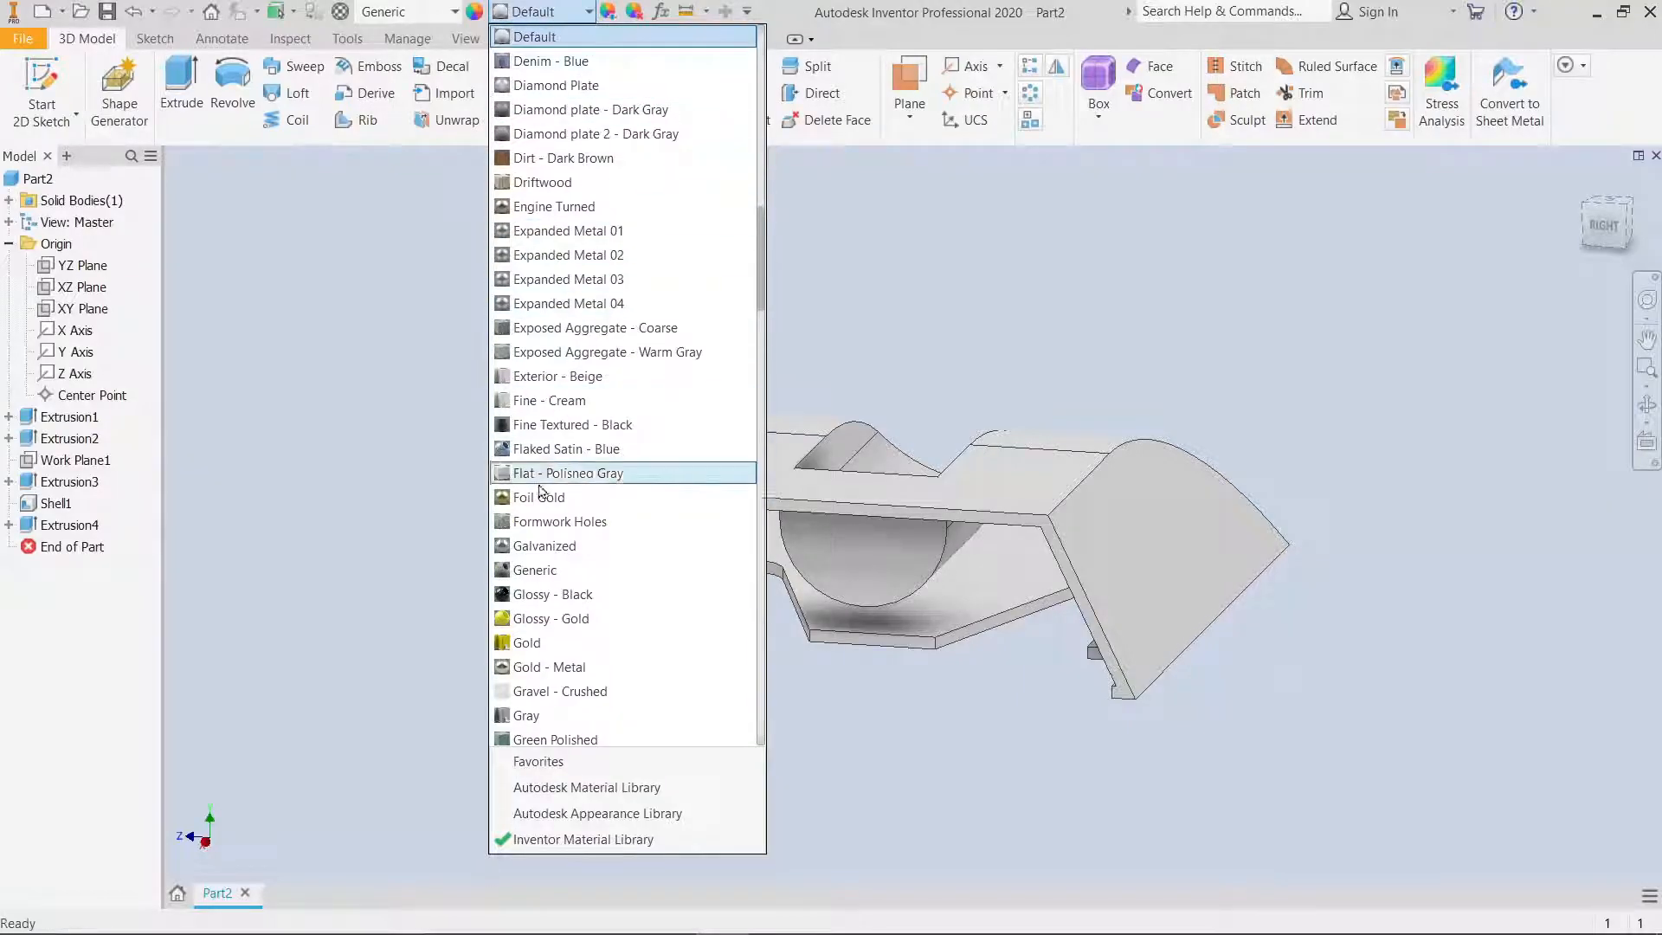
pyautogui.scroll(-1, 544, 468)
pyautogui.scroll(-5, 544, 469)
pyautogui.scroll(-3, 544, 468)
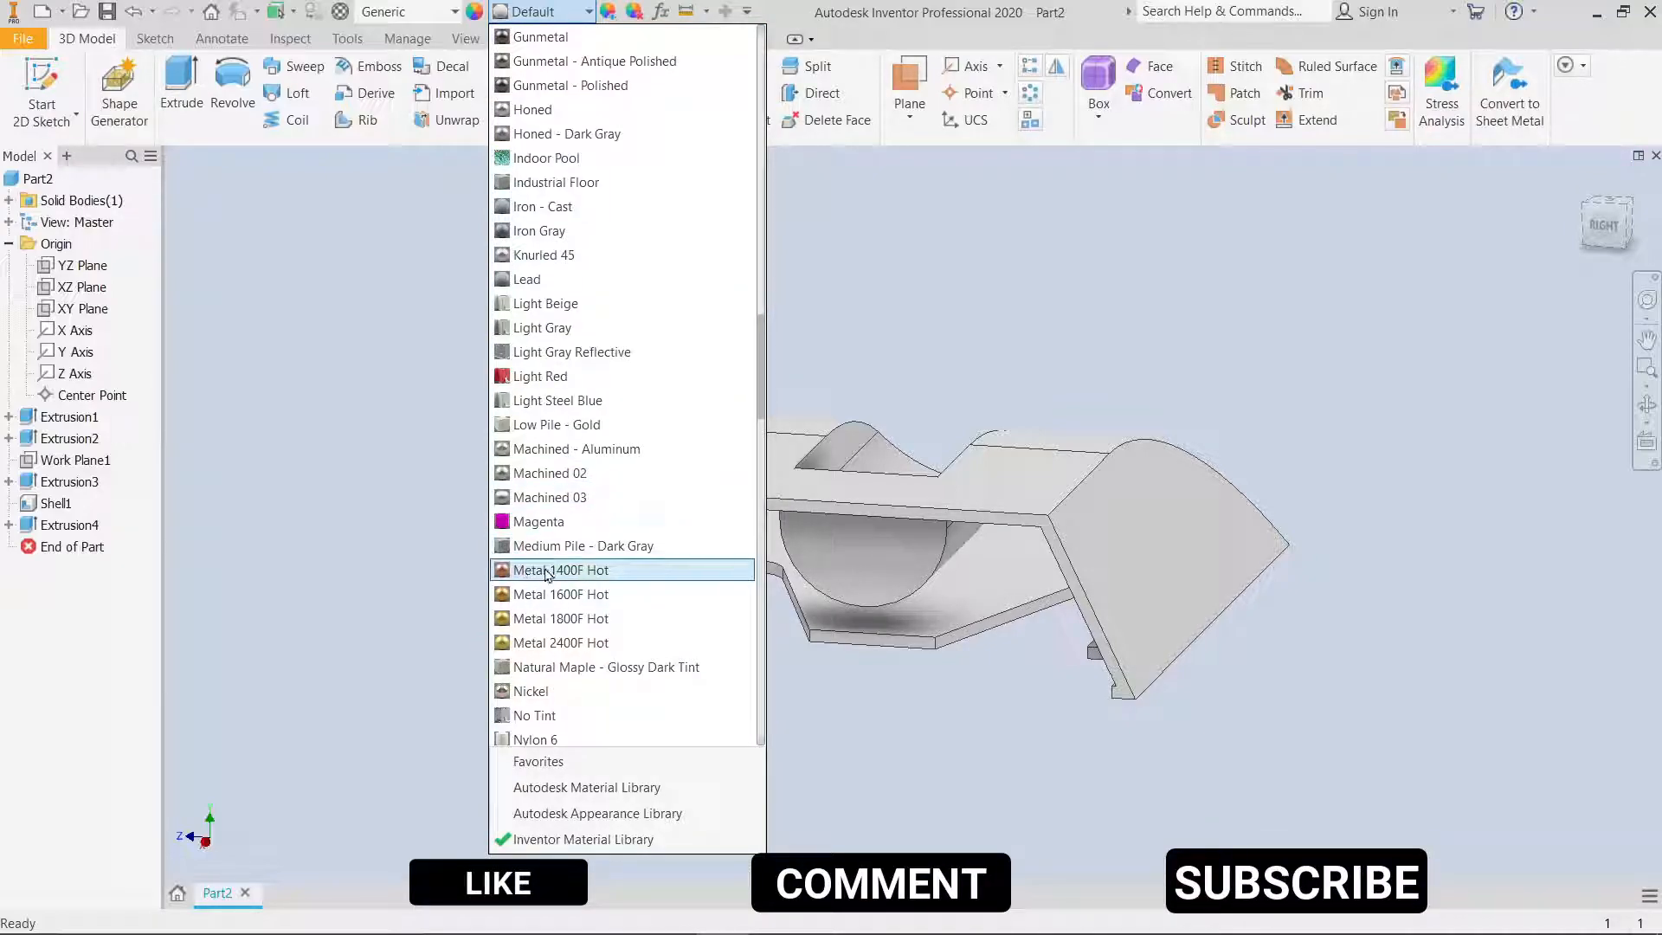